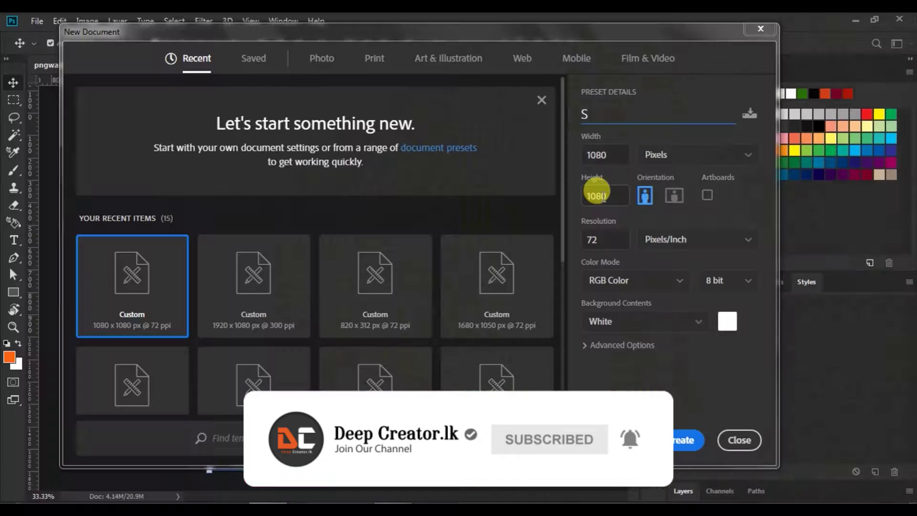
Create a 1080 × 1080 px, 72 ppi document named 'Social media banner'.
type("ocial media banner")
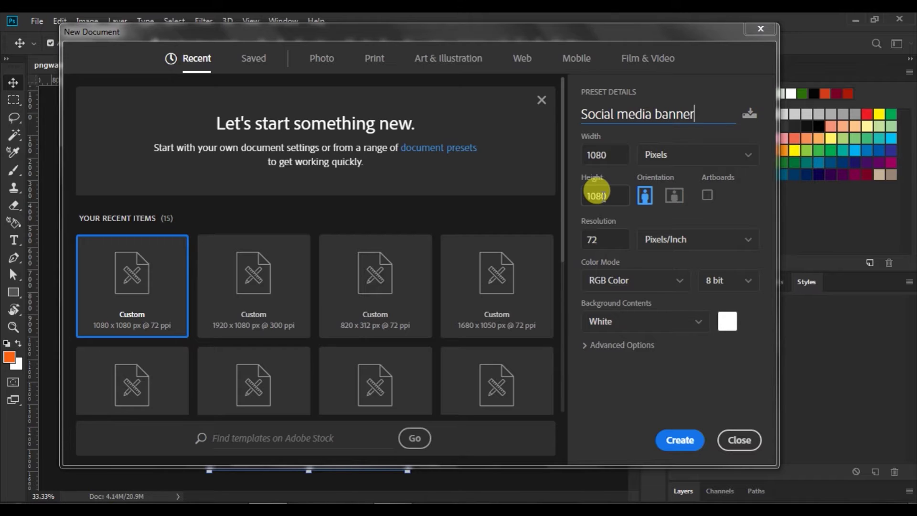
left_click_drag(613, 154, 568, 168)
left_click_drag(603, 193, 579, 211)
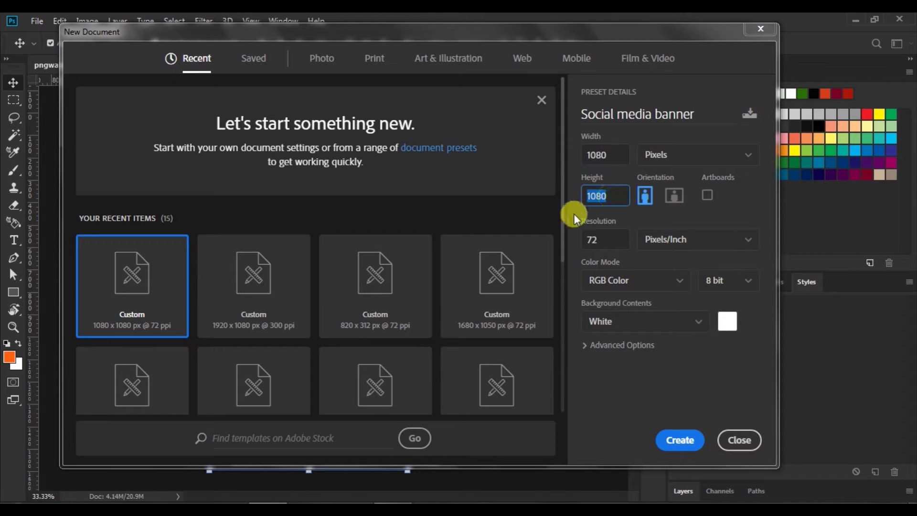
left_click(597, 235)
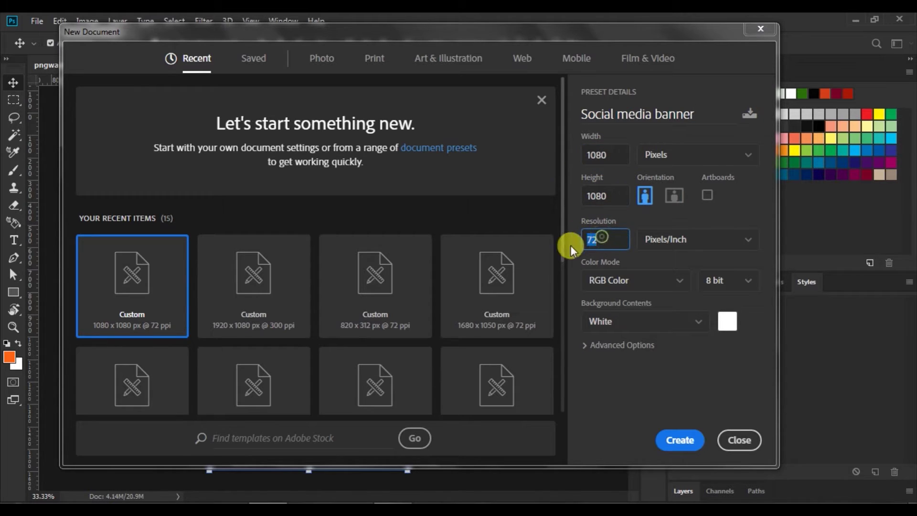
left_click(681, 440)
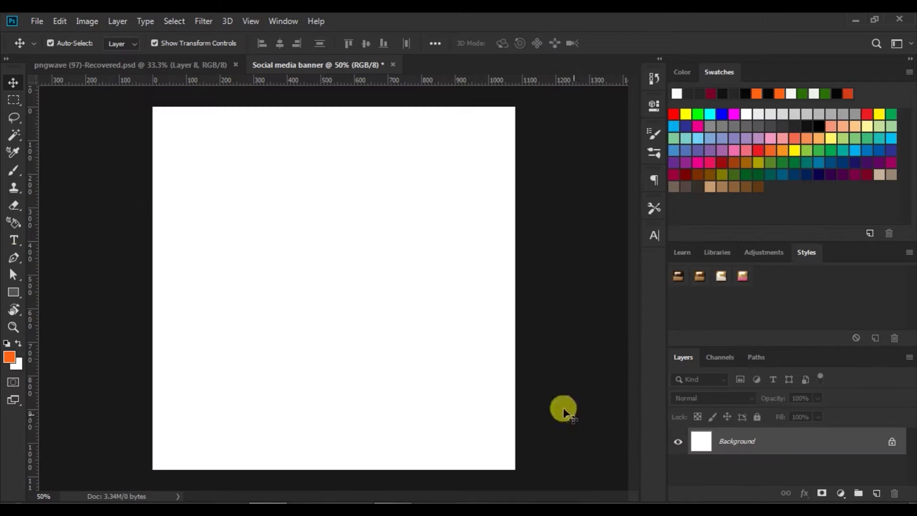
Draw a dark grey Rectangle 1 shape spanning the entire banner canvas.
left_click(14, 292)
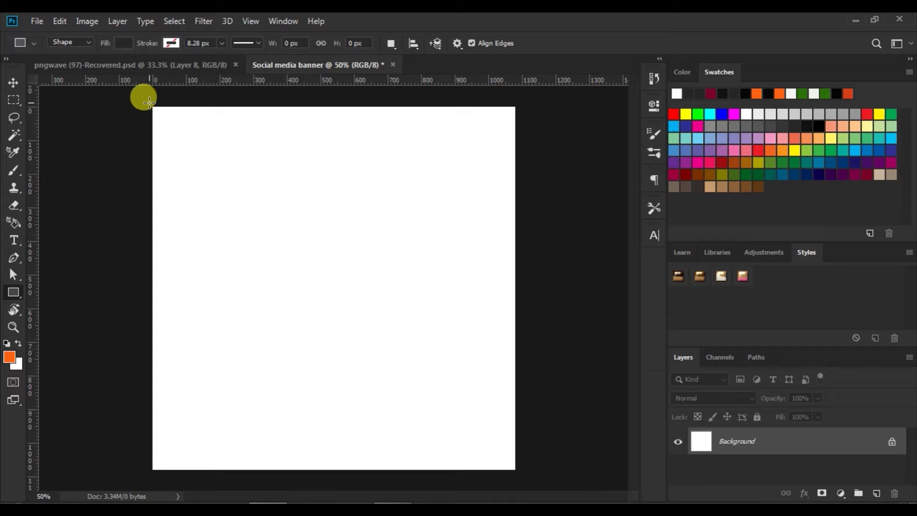
left_click_drag(149, 101, 518, 474)
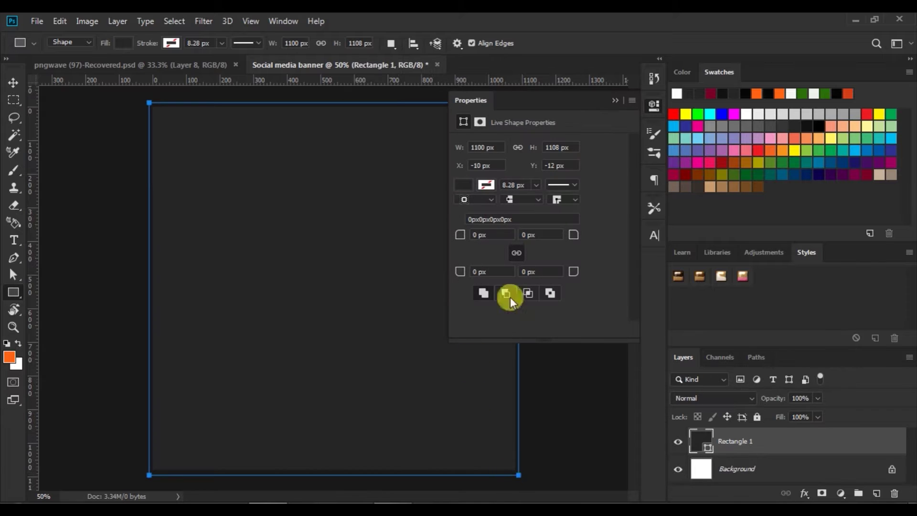
left_click(614, 100)
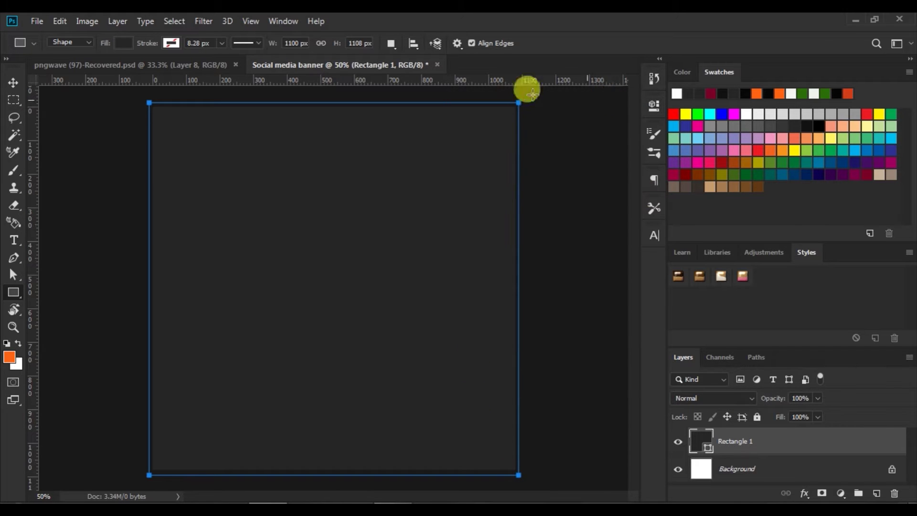
left_click(16, 79)
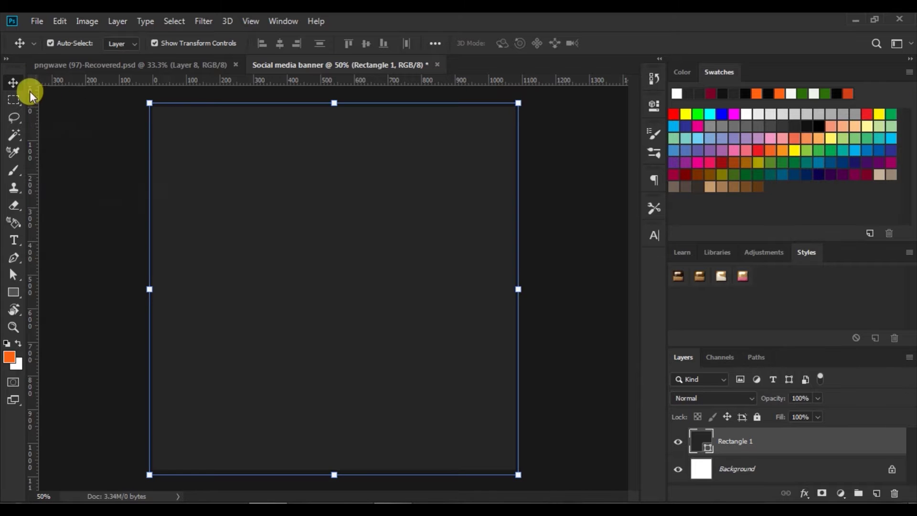
left_click(67, 110)
left_click(168, 71)
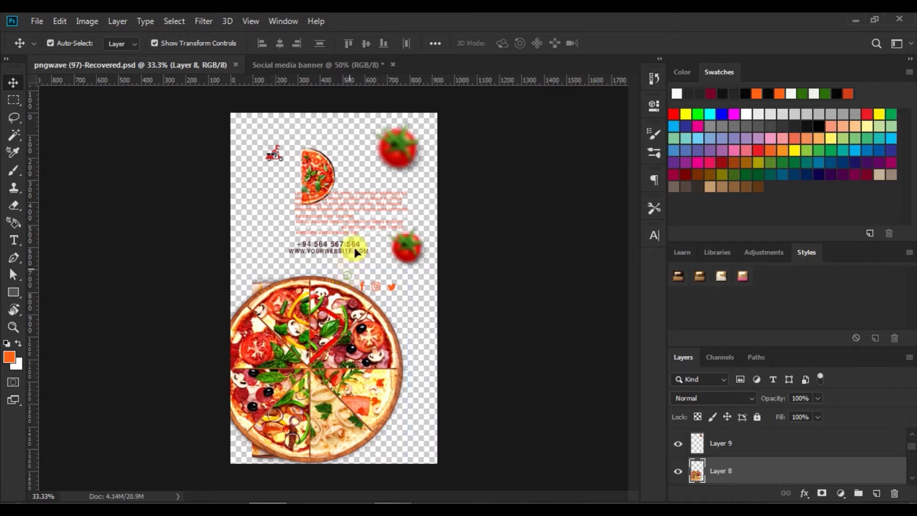
Drag the pizza from the pngwave source document into the banner and centre it as Layer 1.
mouse_move(330, 263)
left_mouse_down()
mouse_move(342, 249)
mouse_move(328, 199)
mouse_move(373, 270)
left_mouse_up()
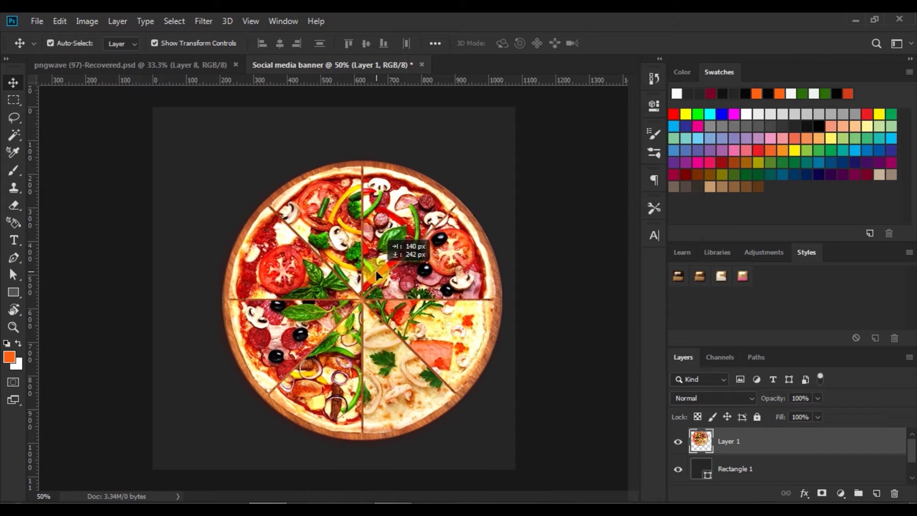
left_click_drag(374, 271, 375, 272)
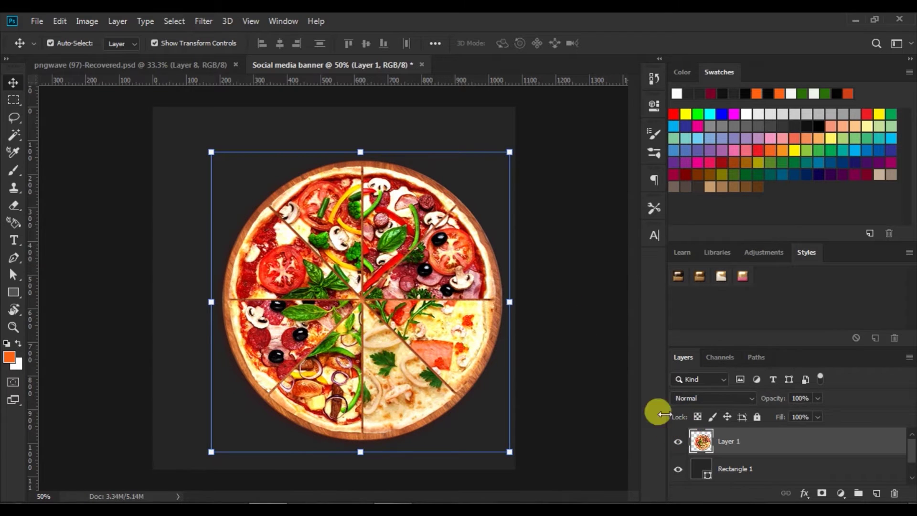
left_click(14, 292)
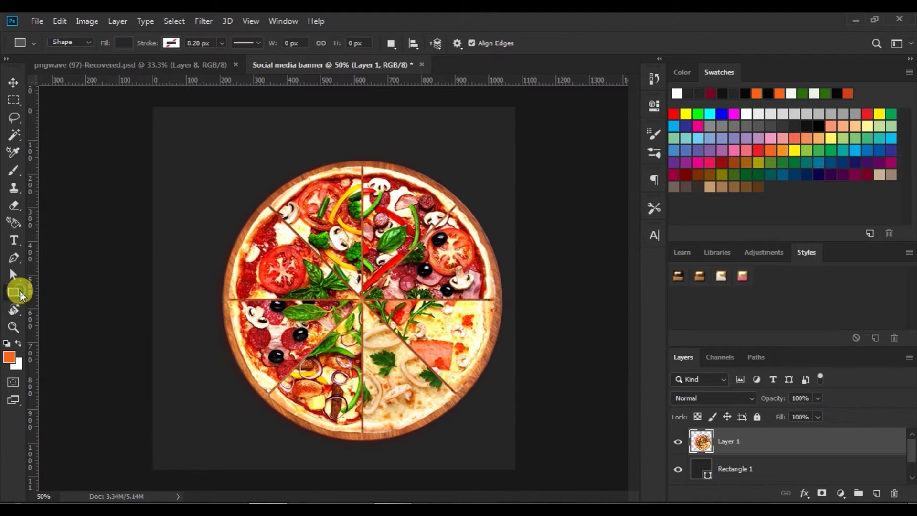
Cover the banner's left half with a 644 × 1118 px rectangle filled with the recent maroon colour.
left_click(149, 102)
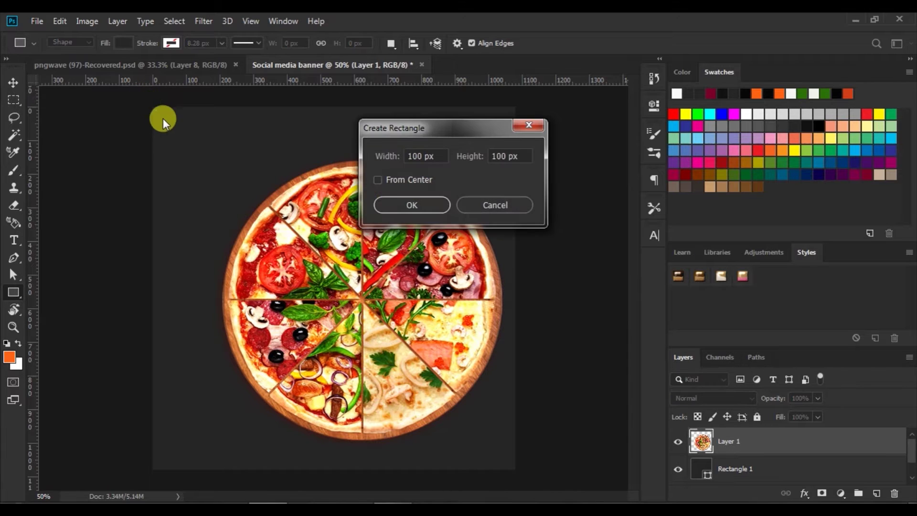
left_click(500, 206)
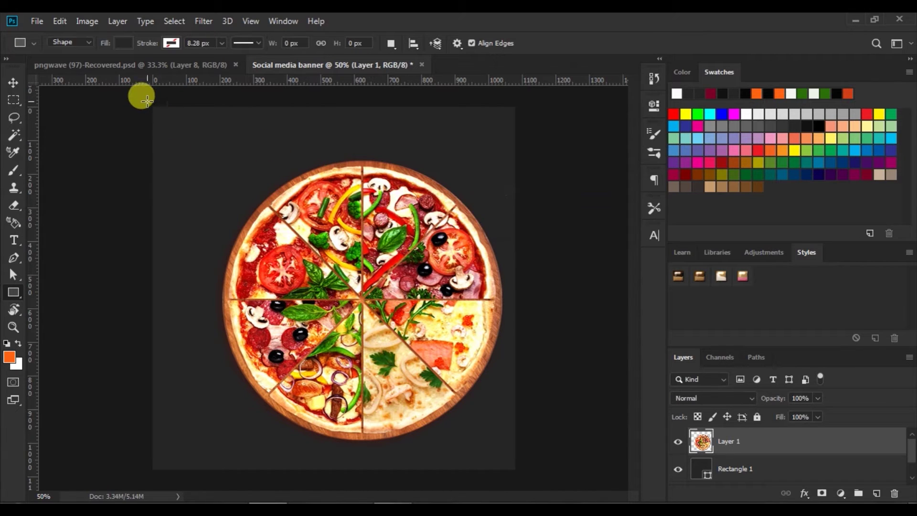
left_click_drag(148, 102, 363, 477)
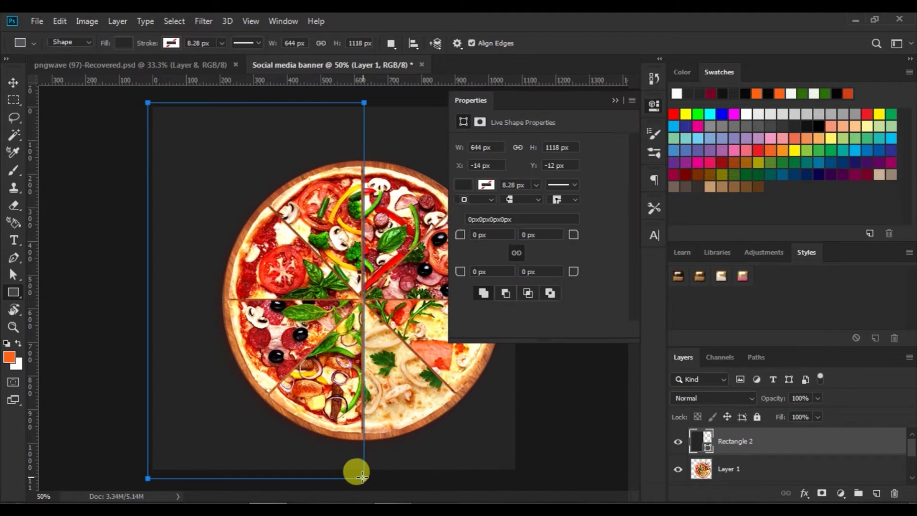
left_click(461, 185)
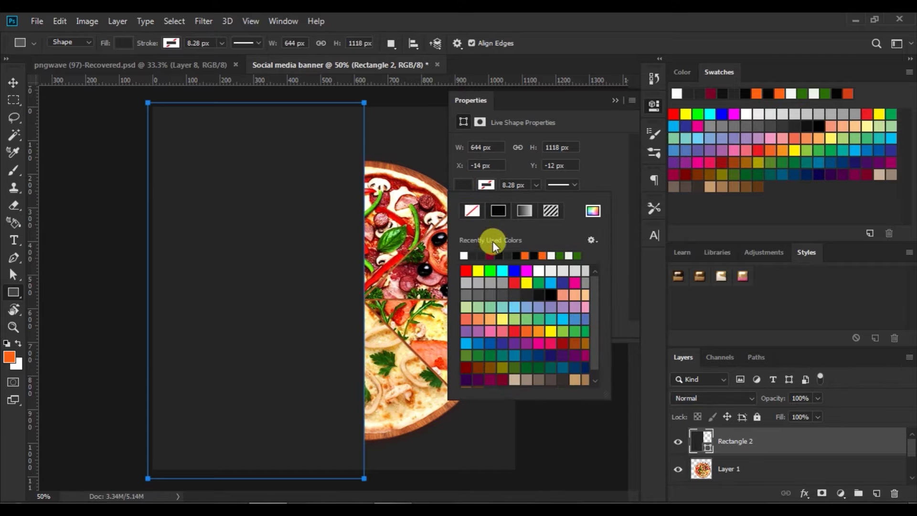
left_click(474, 255)
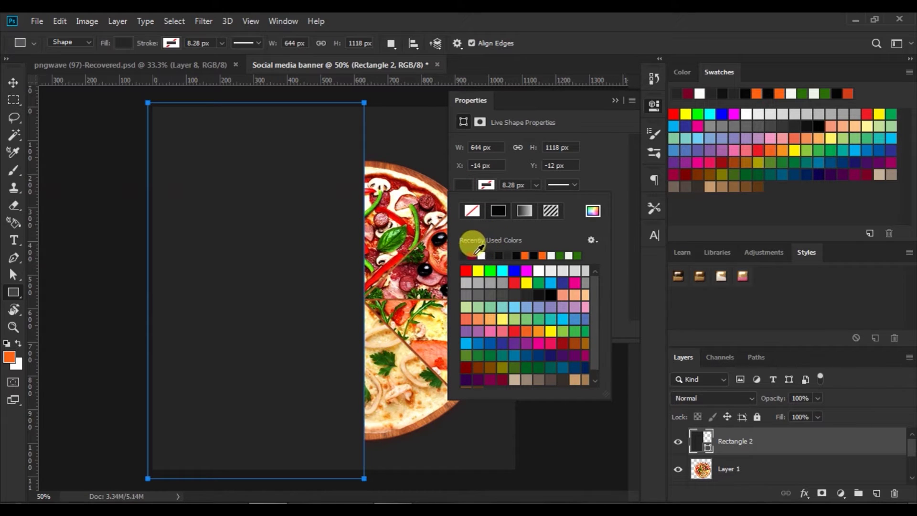
left_click(612, 100)
left_click(13, 82)
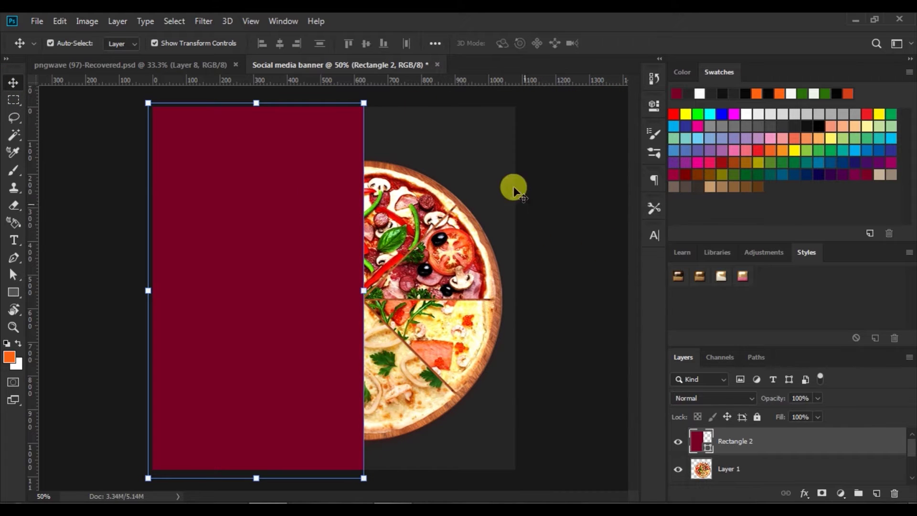
left_click(502, 170)
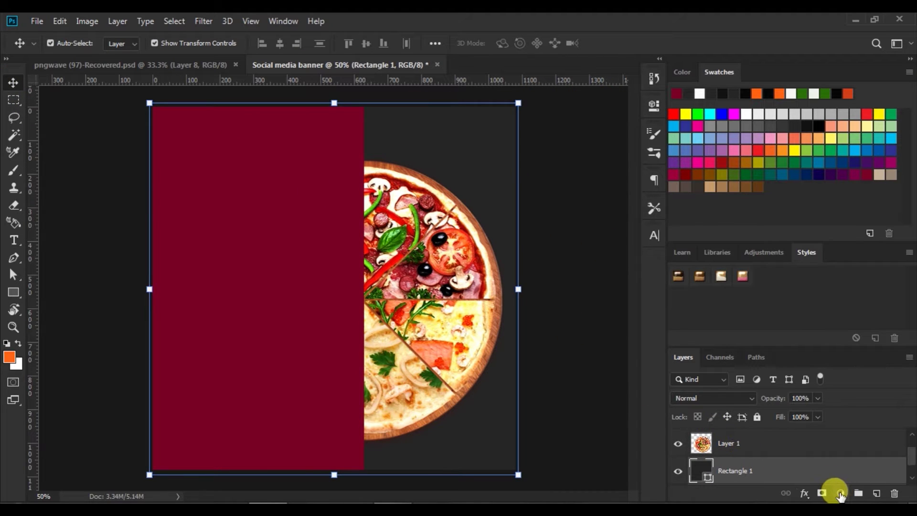
Add a grey concrete Pattern Fill above Rectangle 1, blended Hard Light at 45% opacity.
left_click(840, 494)
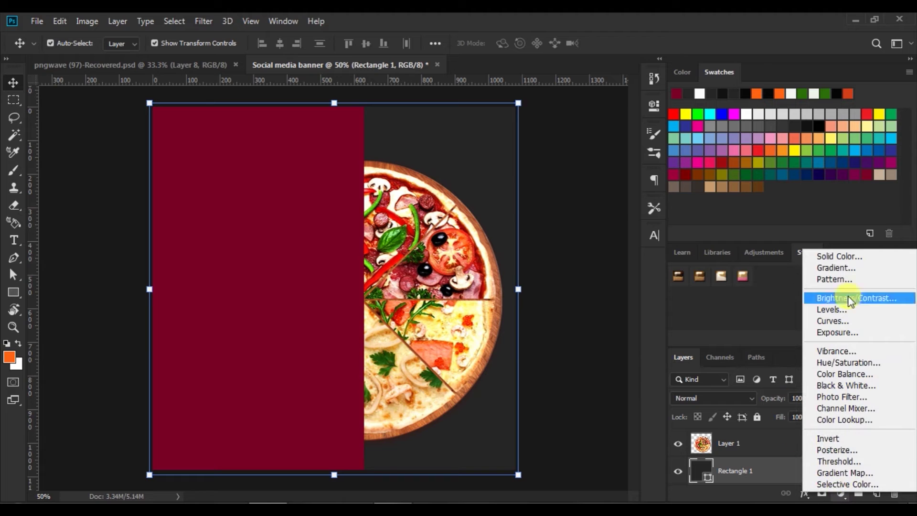
left_click(840, 280)
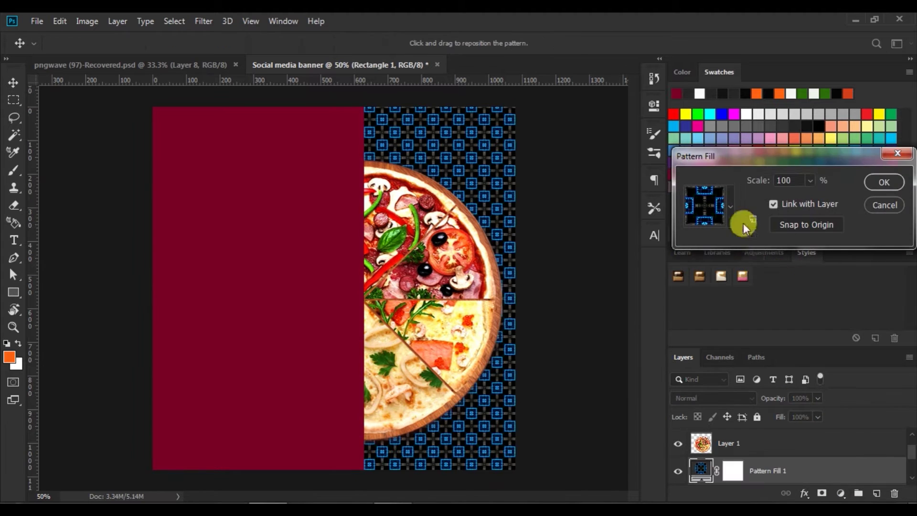
left_click(730, 210)
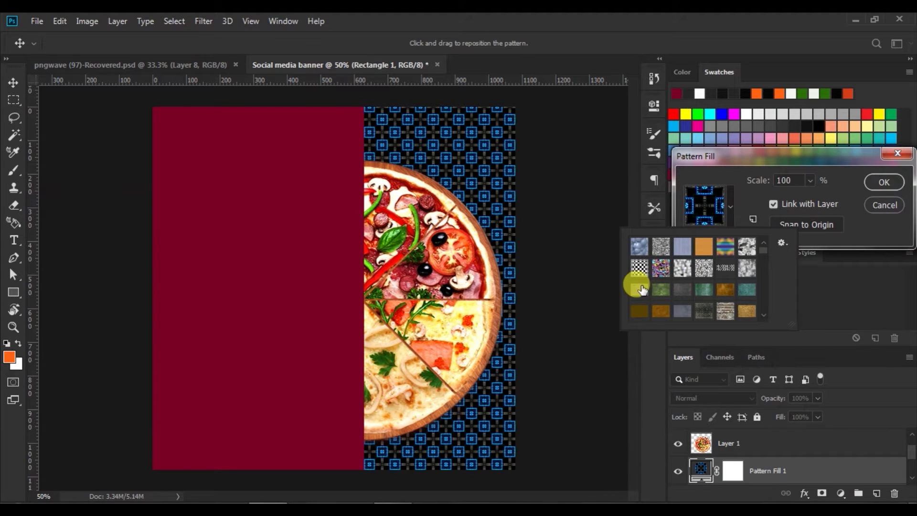
left_click(640, 289)
left_click(870, 182)
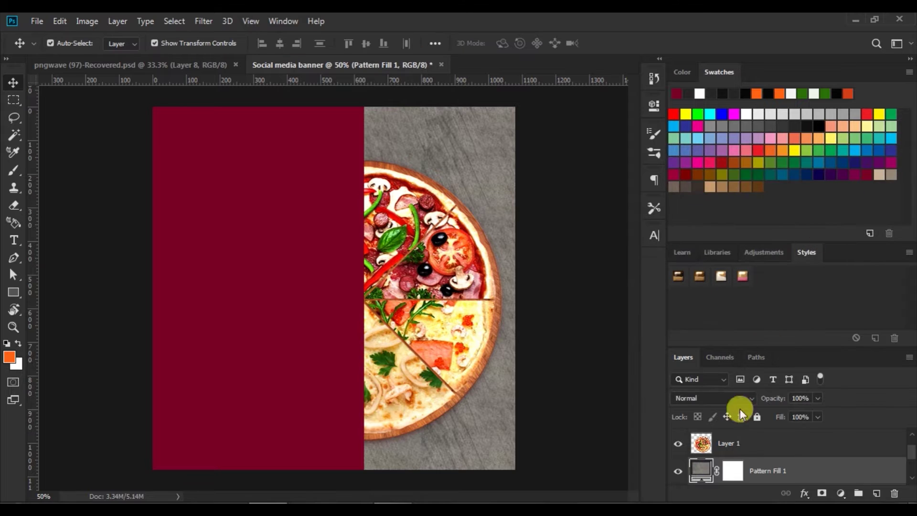
left_click(750, 398)
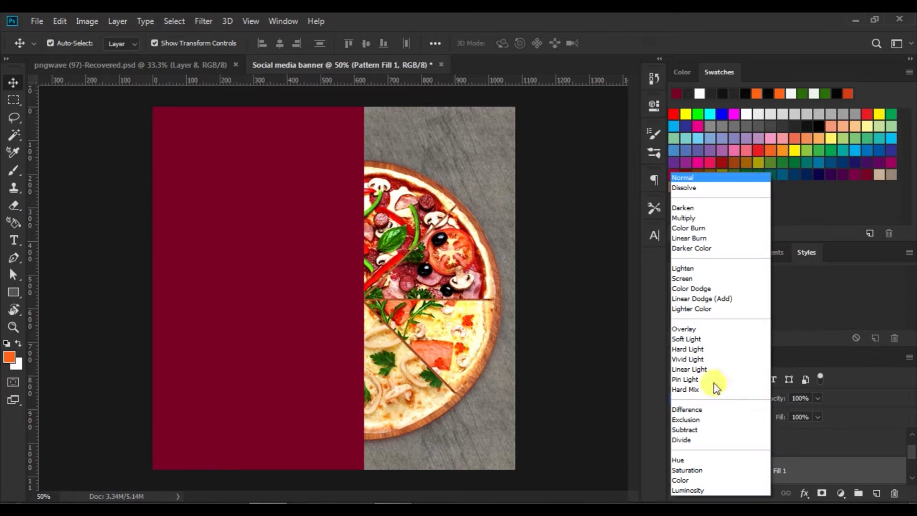
left_click(687, 351)
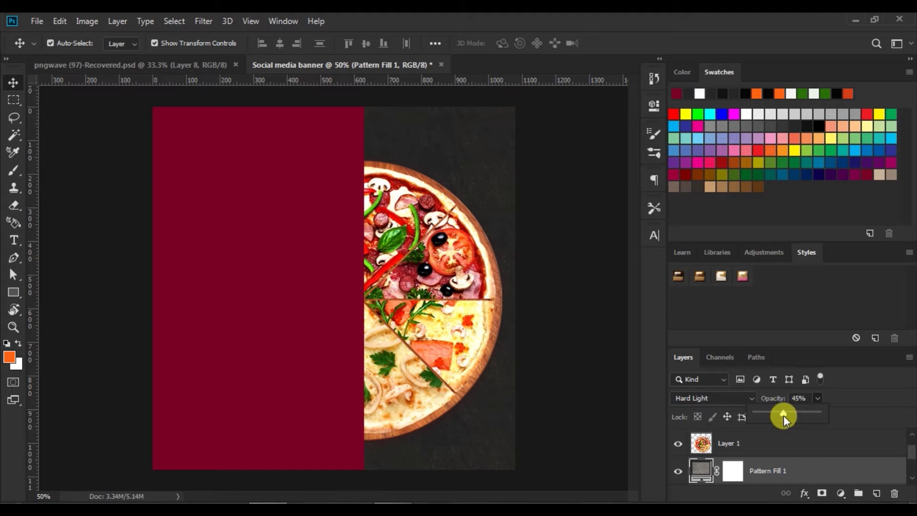
left_click(572, 392)
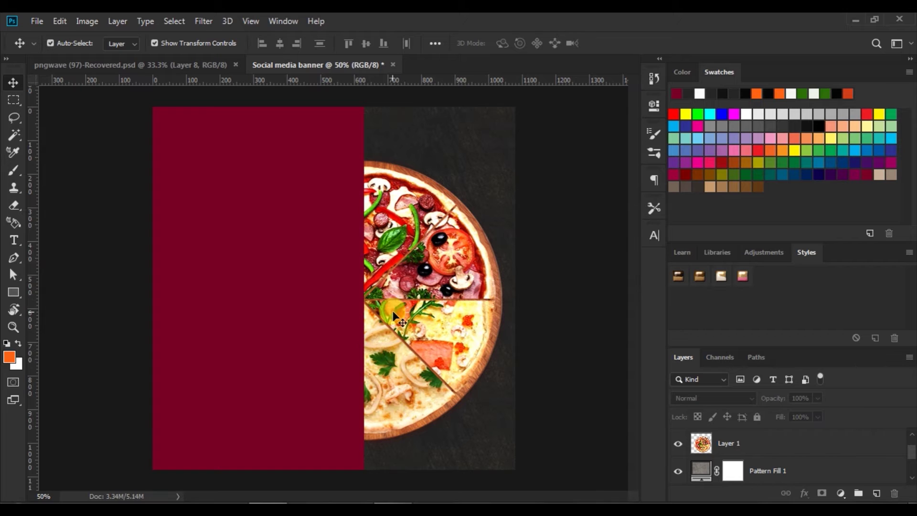
Bring a tomato from the source flyer into the banner near the top right.
left_click(199, 65)
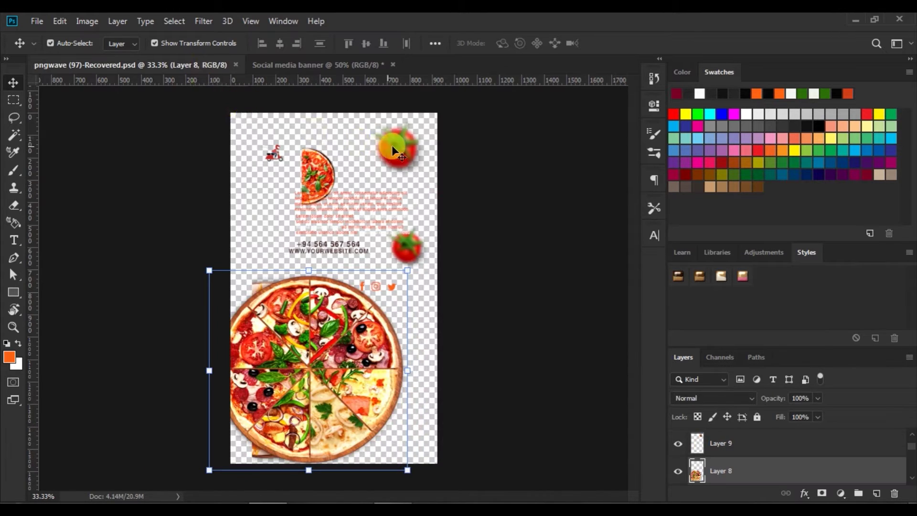
left_click(394, 150)
left_click_drag(394, 151, 460, 147)
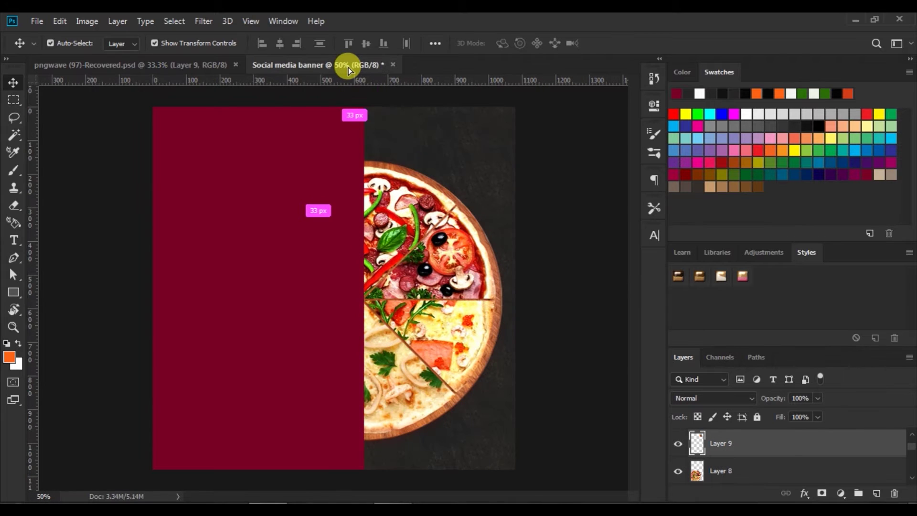
left_click_drag(460, 142, 478, 163)
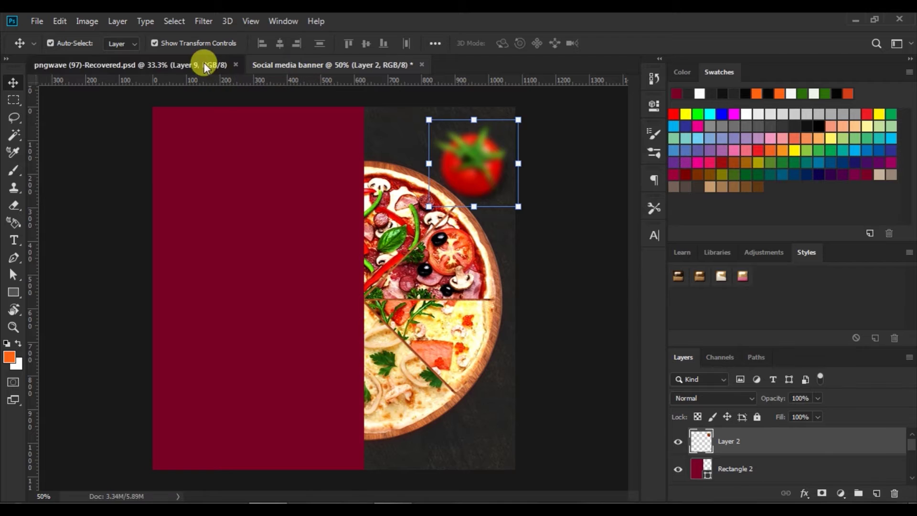
Place a second tomato partly cropped at the banner's bottom-right edge.
left_click(204, 66)
mouse_move(406, 242)
left_mouse_down()
mouse_move(340, 145)
mouse_move(488, 401)
left_mouse_up()
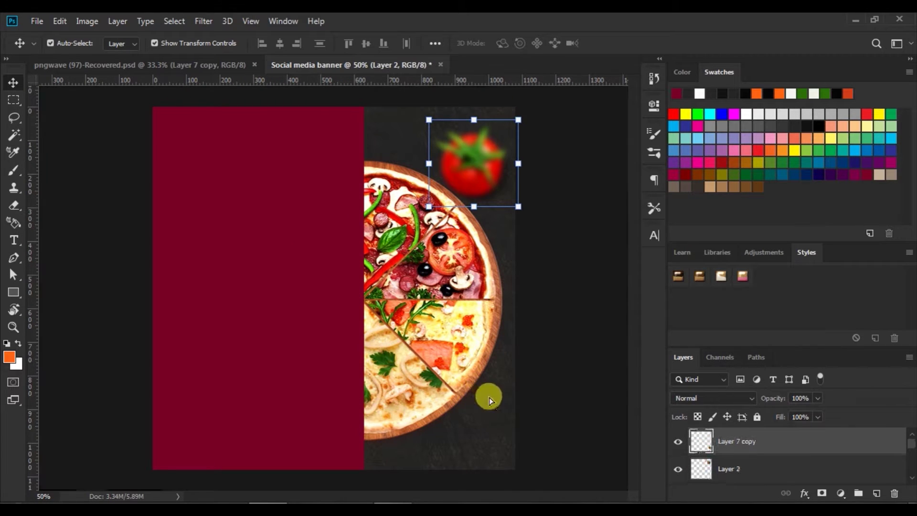
left_click_drag(488, 400, 503, 403)
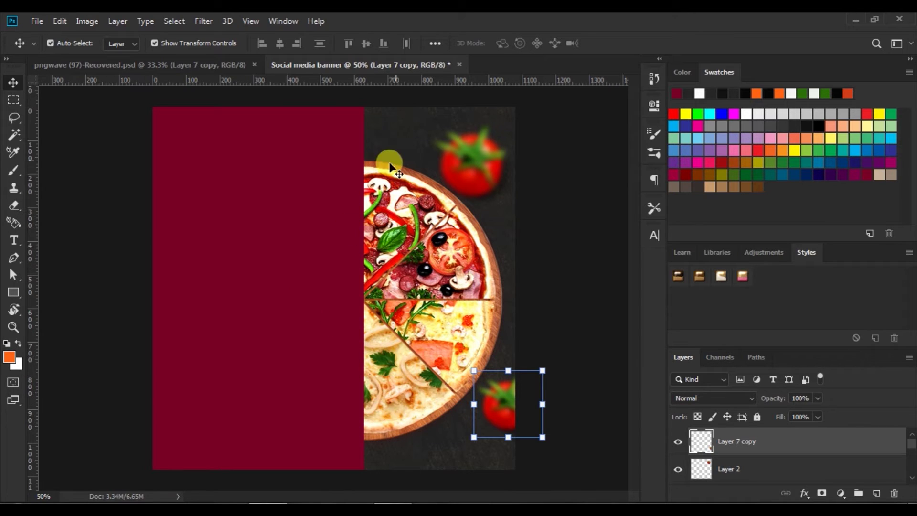
left_click(381, 138)
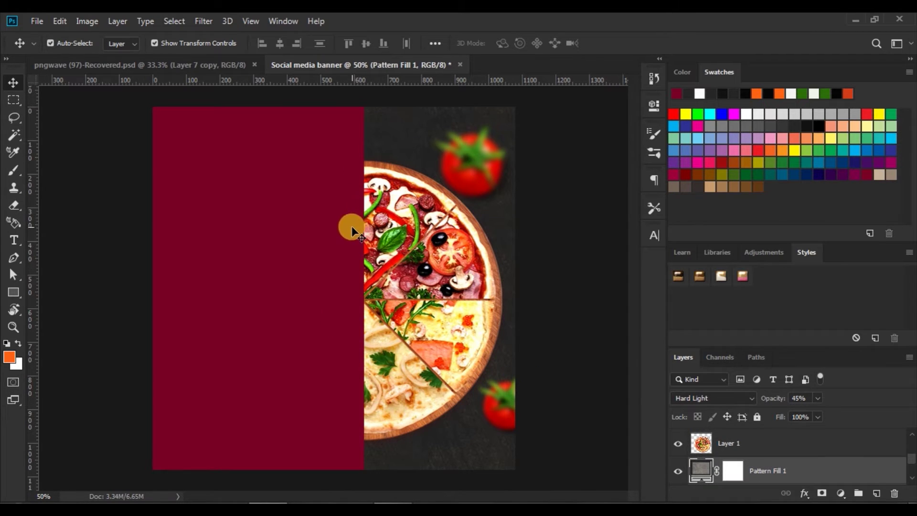
On a new layer above the pizza, paint a straight near-black stroke down the panel-pizza edge.
left_click(408, 251)
left_click(877, 497)
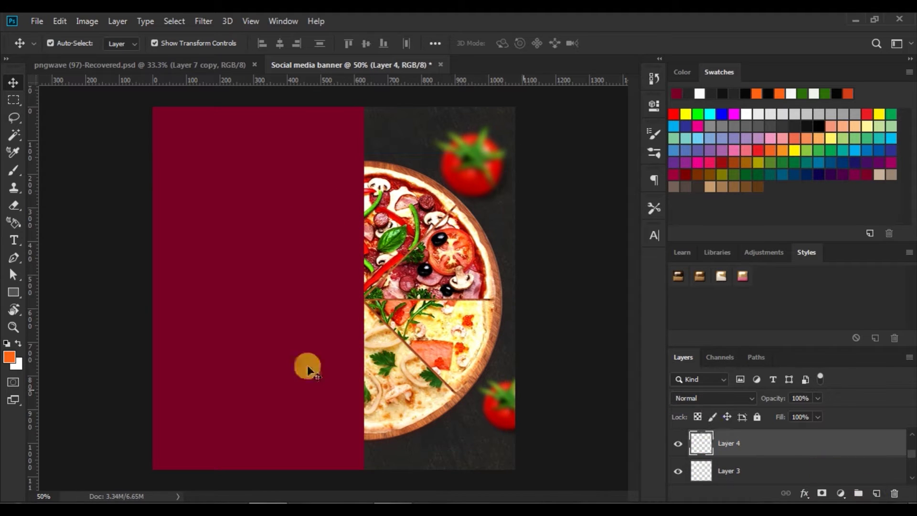
left_click(9, 356)
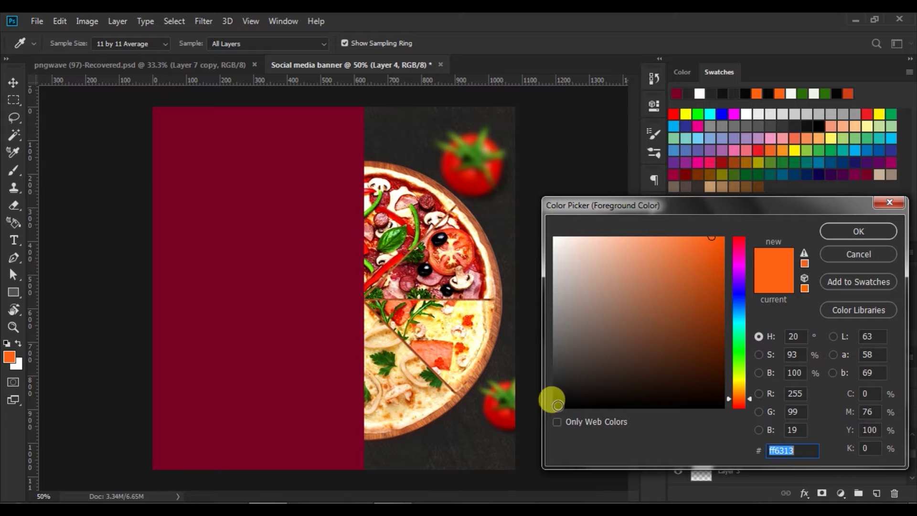
left_click(555, 405)
left_click(845, 228)
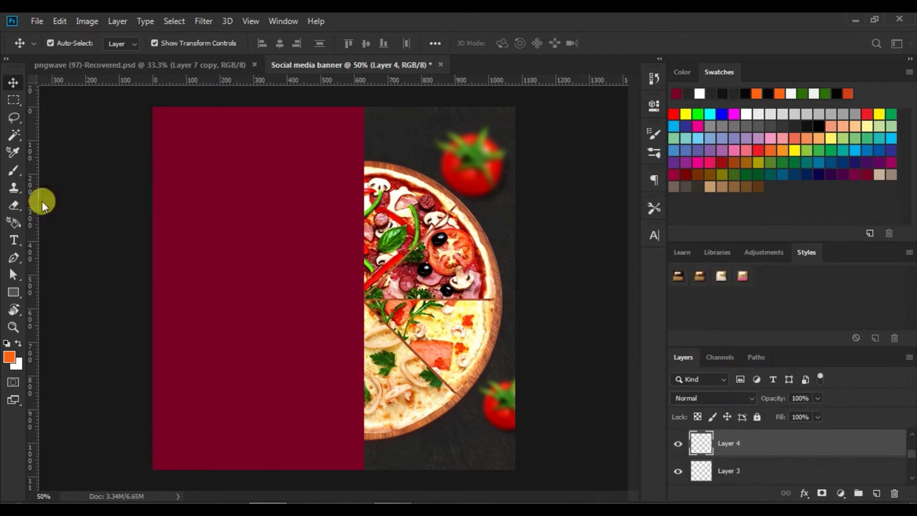
left_click(13, 170)
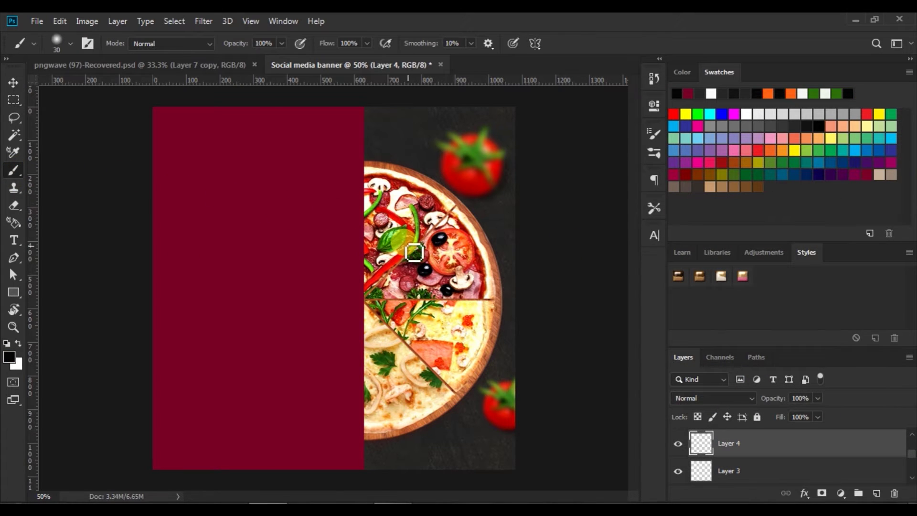
key("bracketright")
key("bracketright")
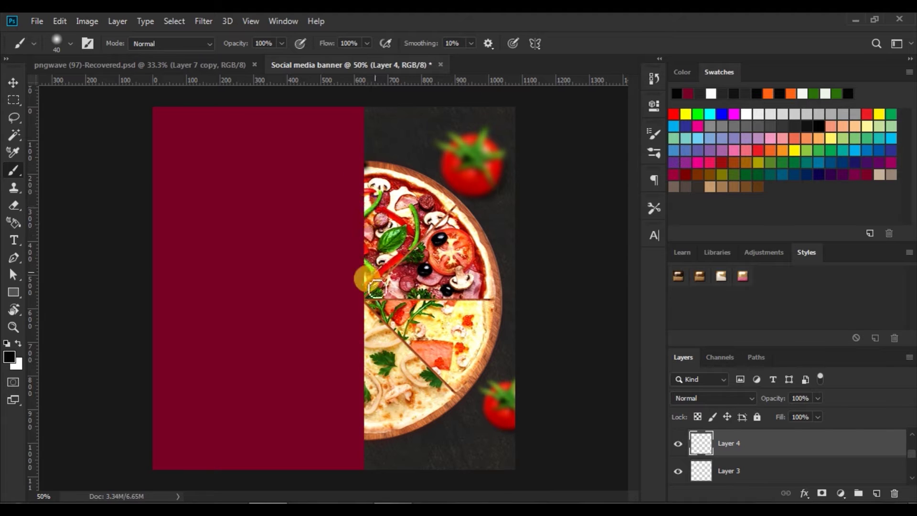
left_click_drag(369, 170, 367, 449)
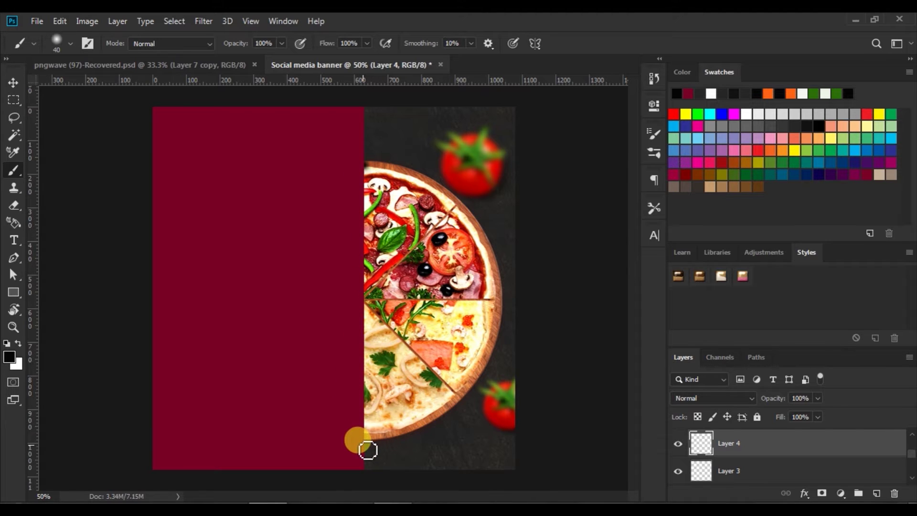
left_click(368, 449, "shift")
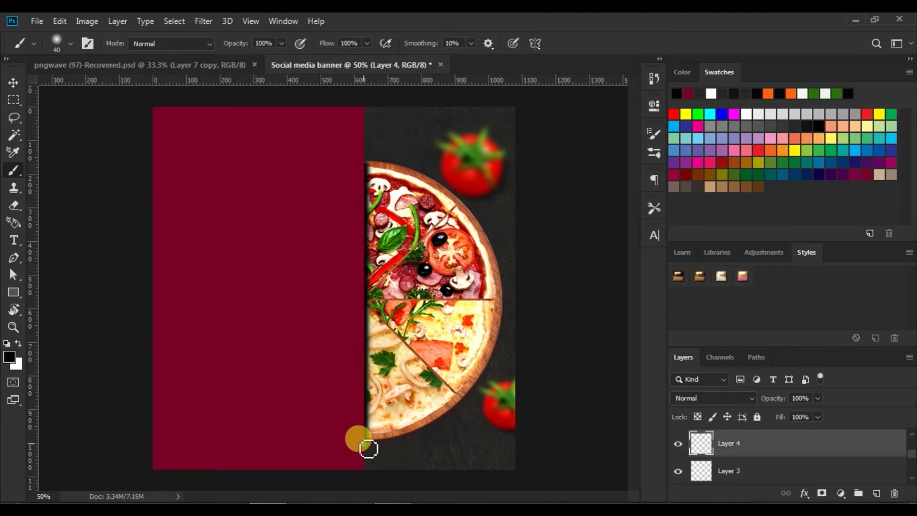
Stretch the shadow slightly taller and lower its opacity to 61%.
left_click(13, 83)
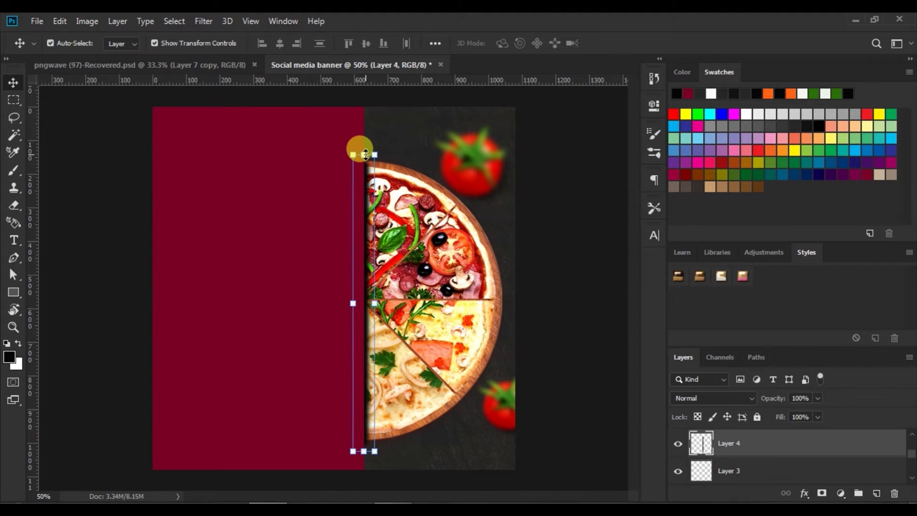
left_click_drag(364, 154, 365, 145)
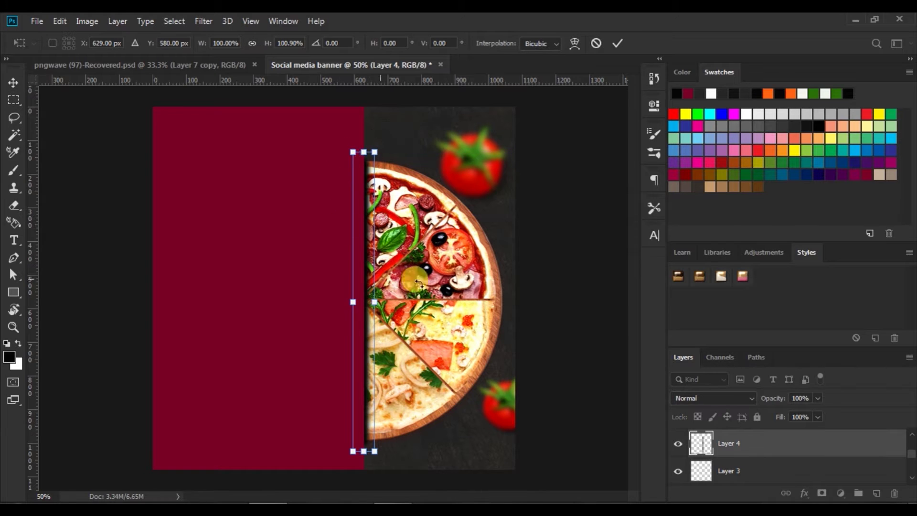
left_click(613, 43)
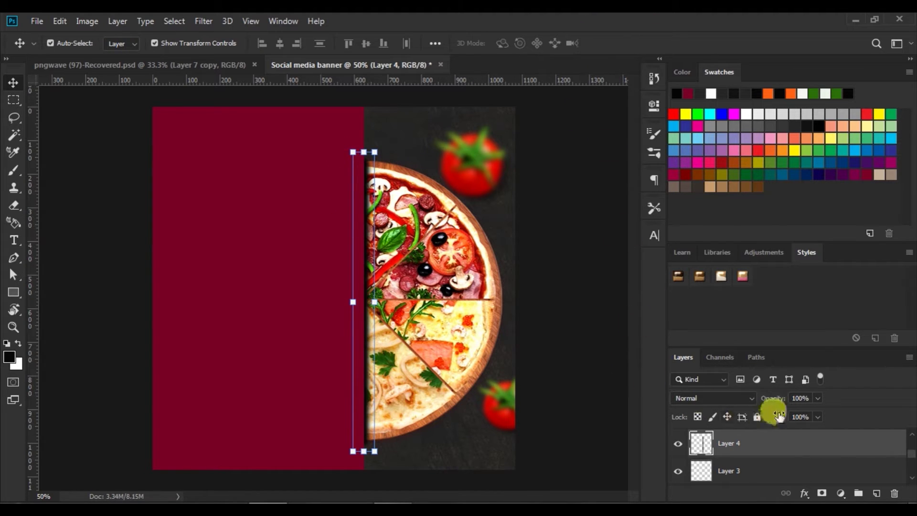
left_click_drag(818, 412, 795, 413)
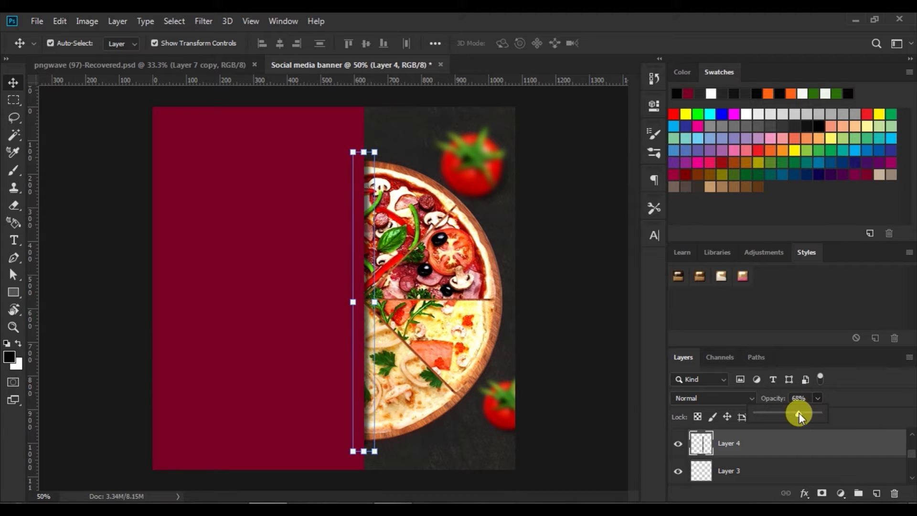
left_click(581, 293)
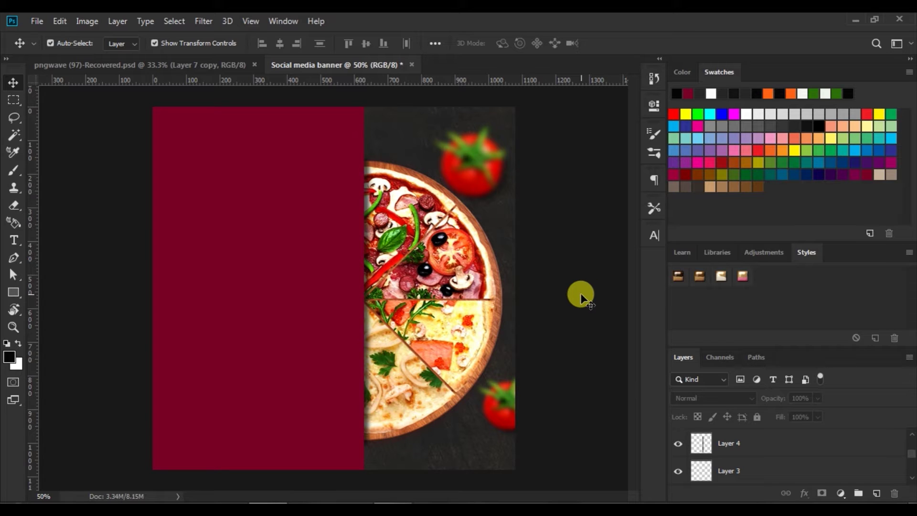
left_click_drag(471, 164, 477, 173)
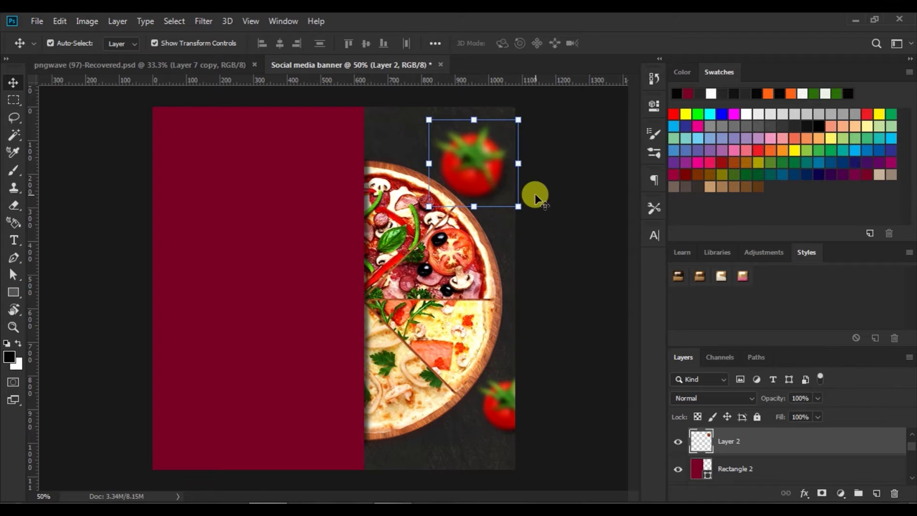
Nudge the top tomato slightly right and down.
key("shift+Right")
key("shift+Down")
key("shift+Down")
key("shift+Right")
key("shift+Right")
left_click(569, 233)
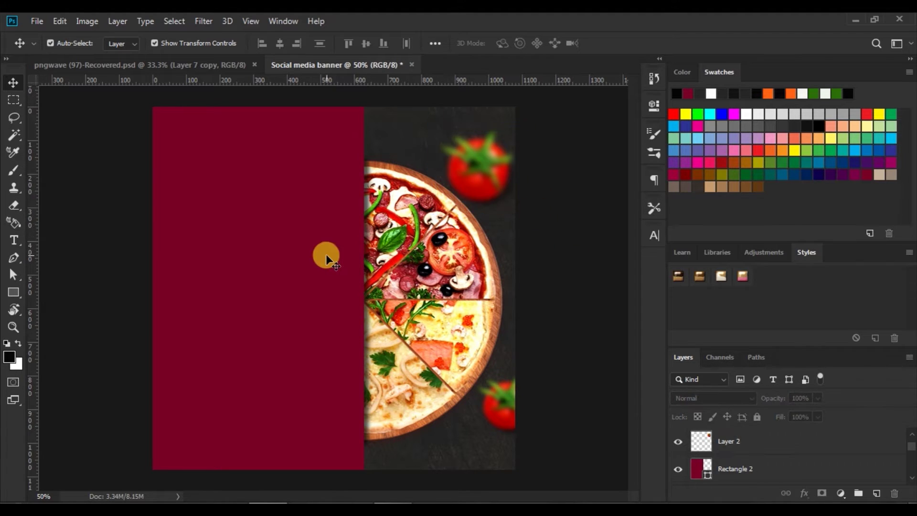
Lower the maroon Rectangle 2 panel's opacity to 86%.
left_click(293, 256)
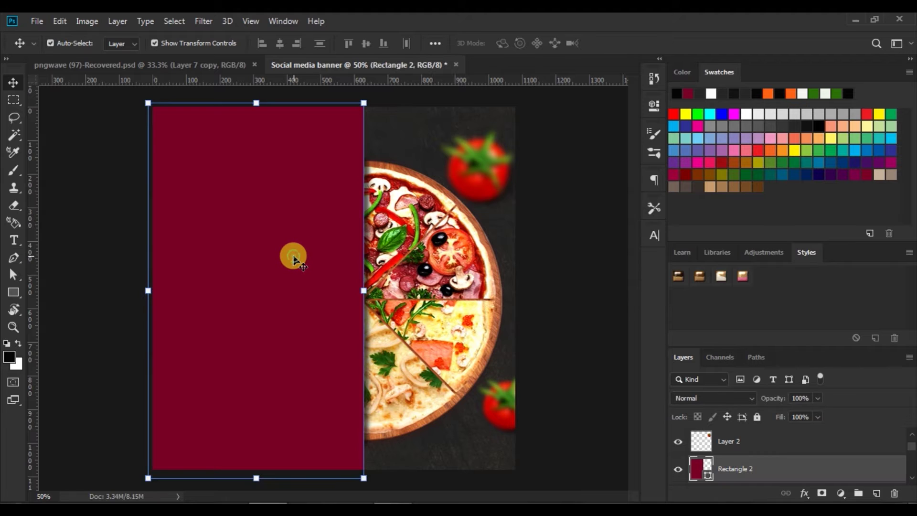
left_click(818, 398)
left_click_drag(818, 414, 811, 414)
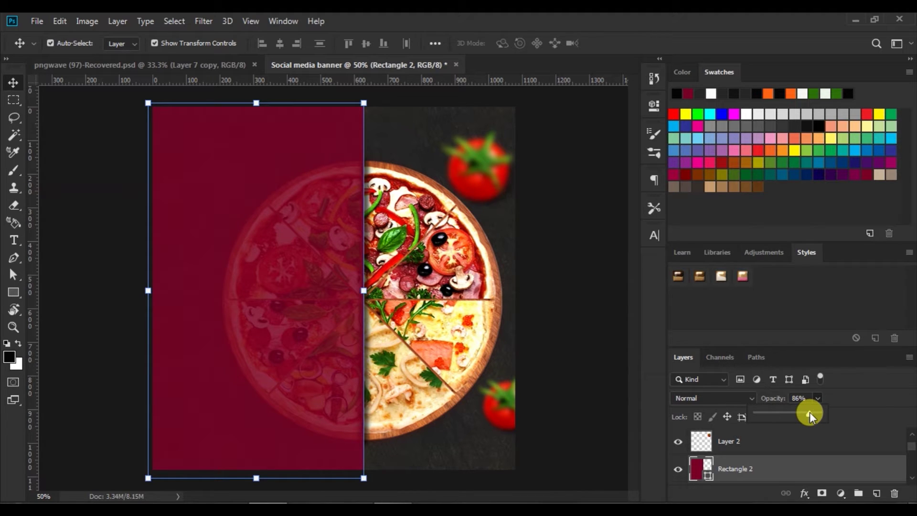
left_click(592, 369)
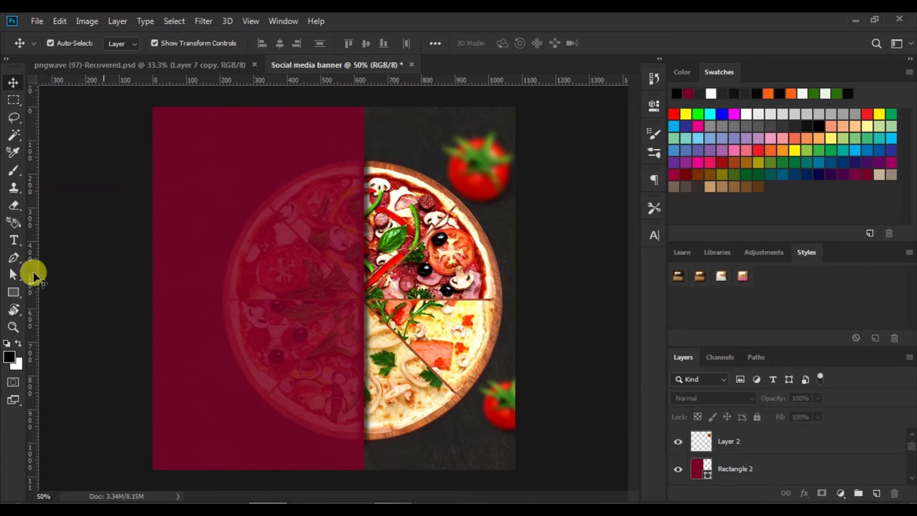
left_click(13, 240)
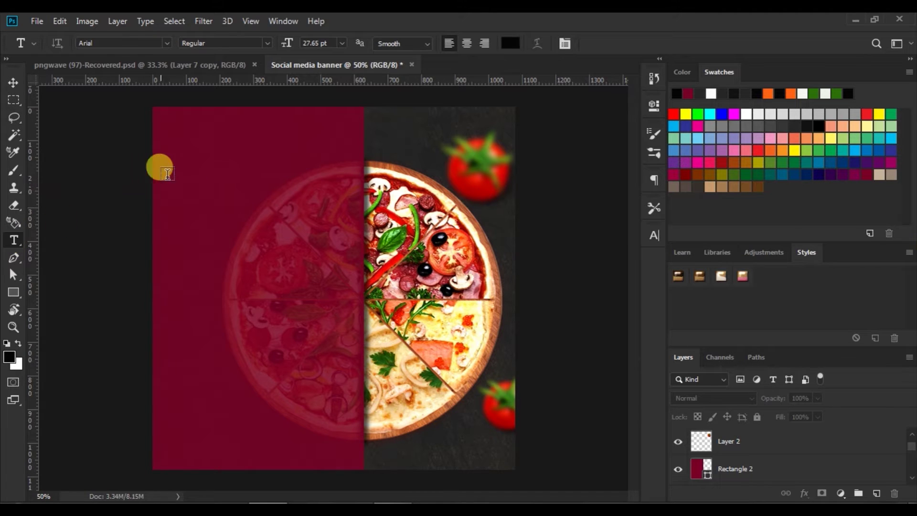
Type 'Delicious' in 72 pt orange over the top of the maroon panel.
left_click(343, 42)
left_click(323, 213)
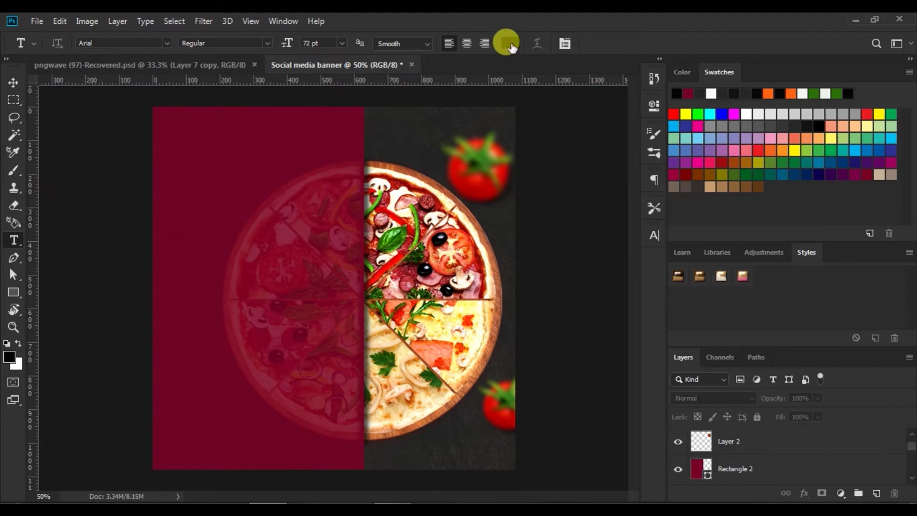
left_click(508, 43)
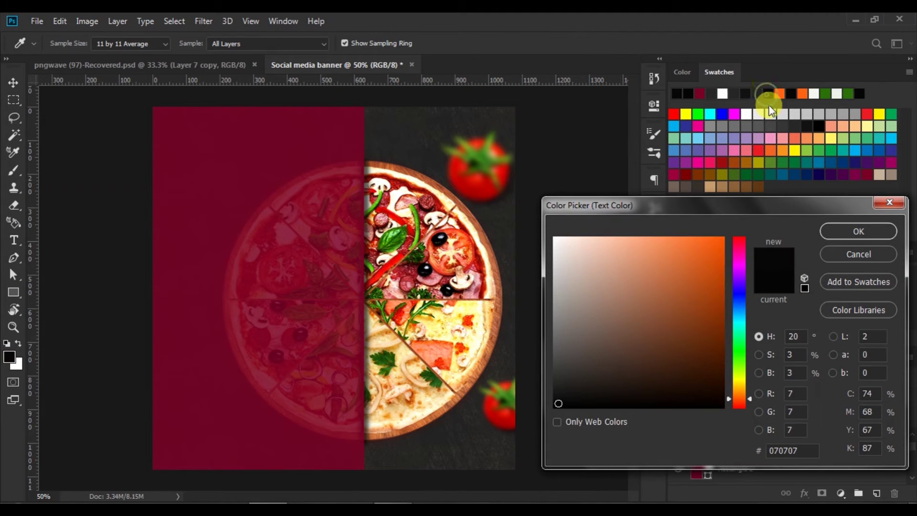
left_click(769, 92)
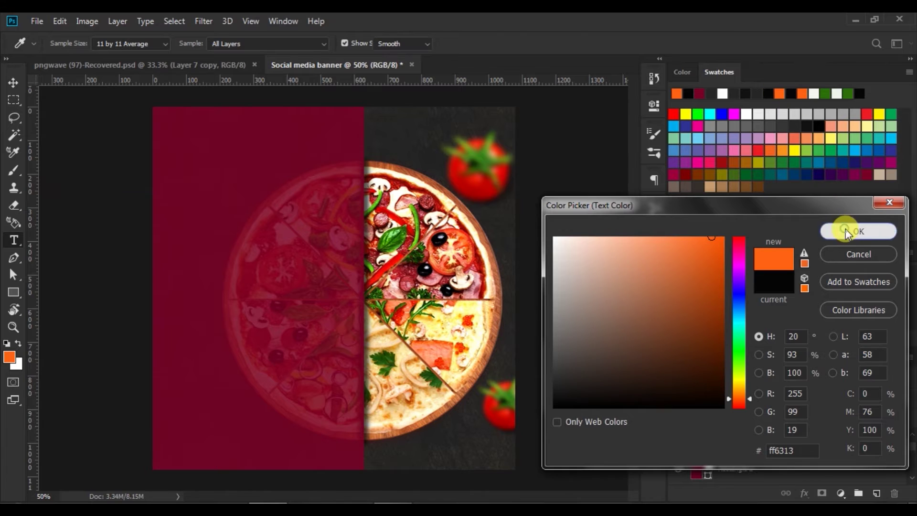
left_click(844, 230)
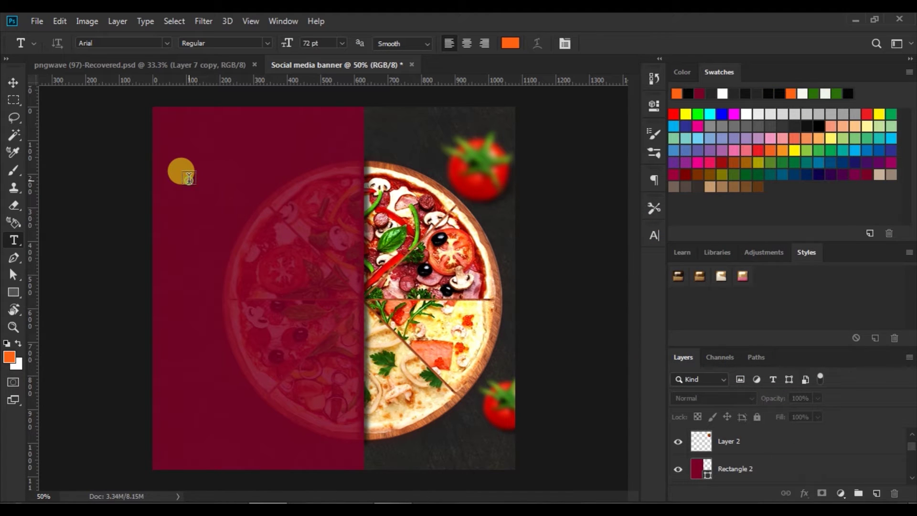
left_click(189, 178)
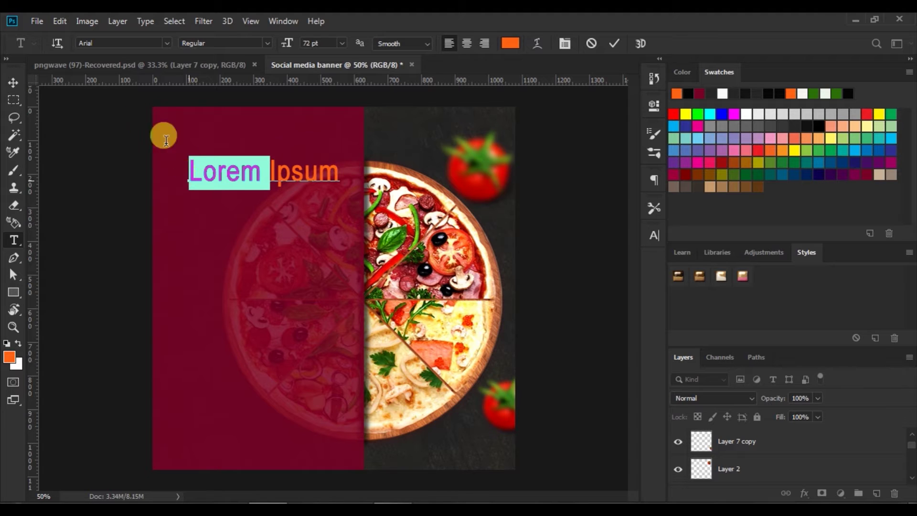
left_click_drag(190, 177, 362, 185)
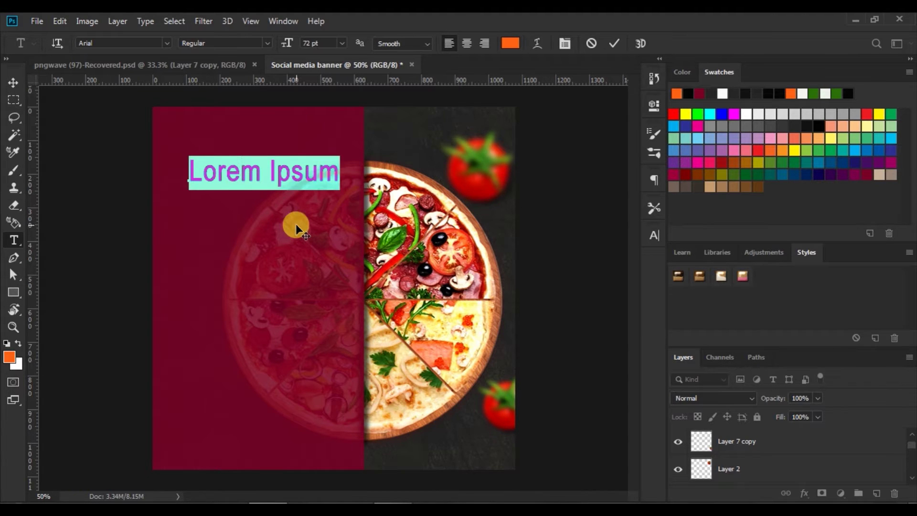
type("D")
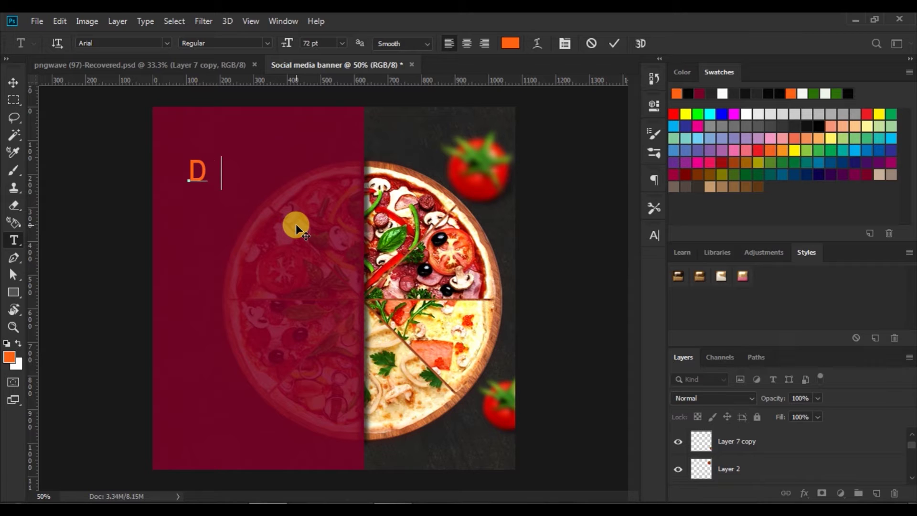
type("ci ")
type("s")
left_click_drag(189, 171, 316, 182)
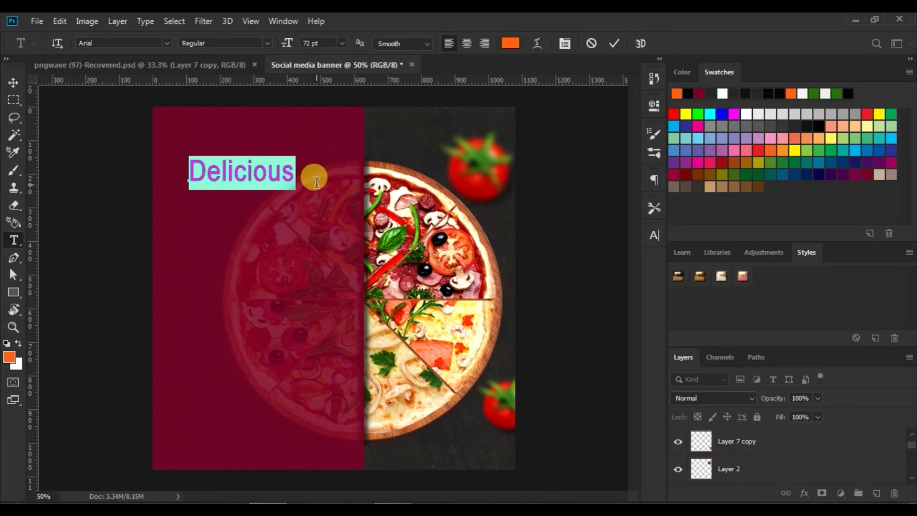
Make Delicious Arial Bold with -50 tracking and commit the text.
left_click(655, 235)
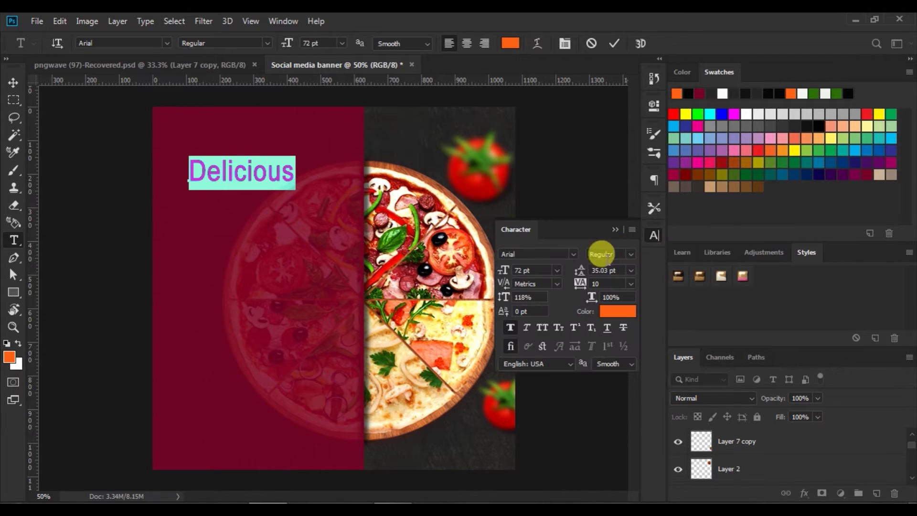
left_click(633, 251)
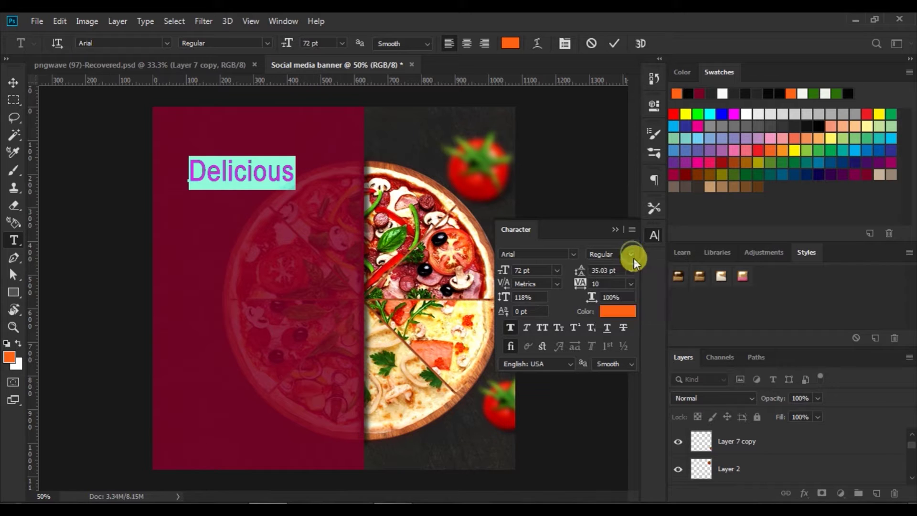
left_click(629, 253)
left_click(629, 254)
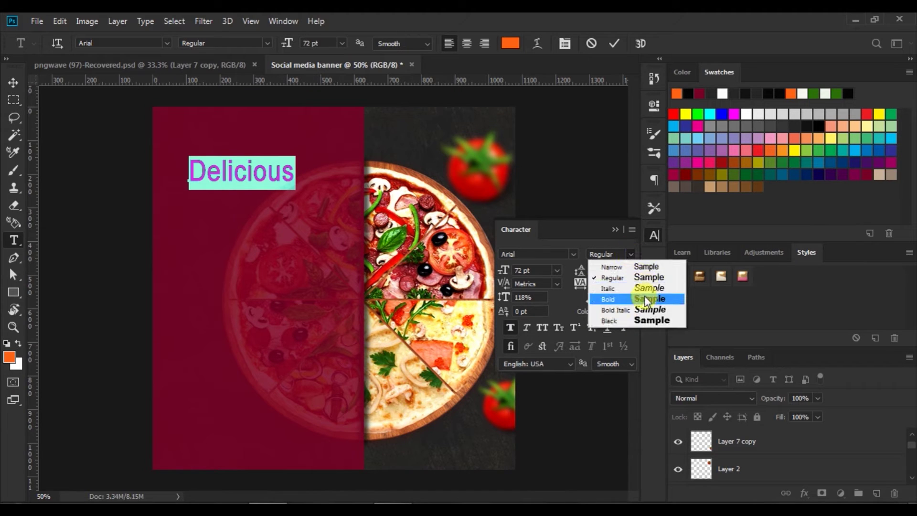
left_click(645, 297)
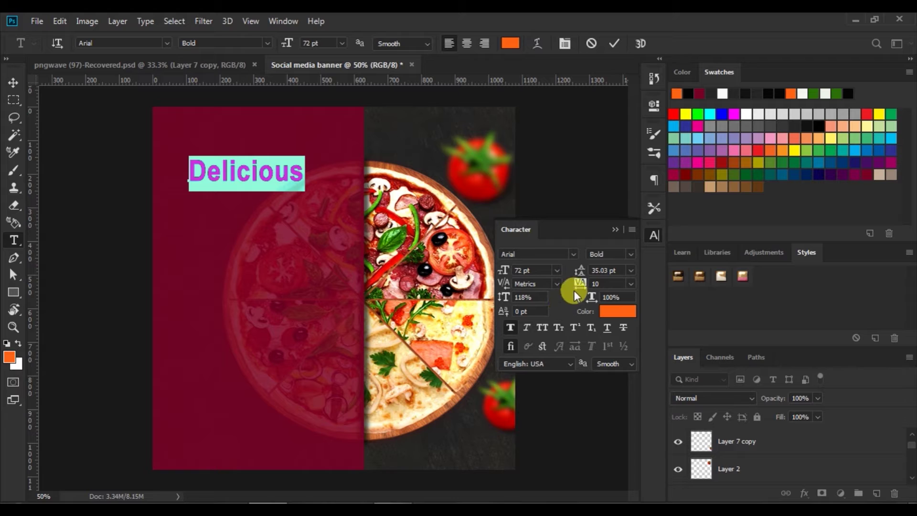
left_click_drag(580, 287, 517, 264)
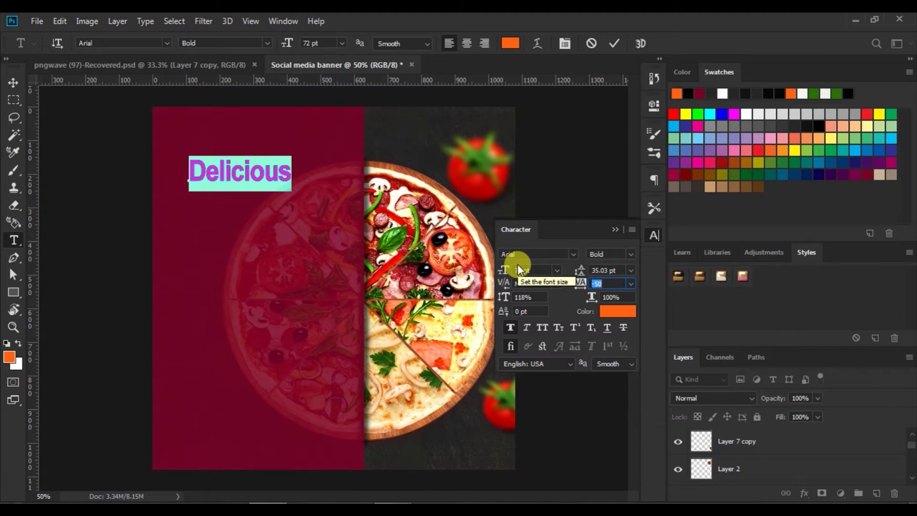
left_click(614, 44)
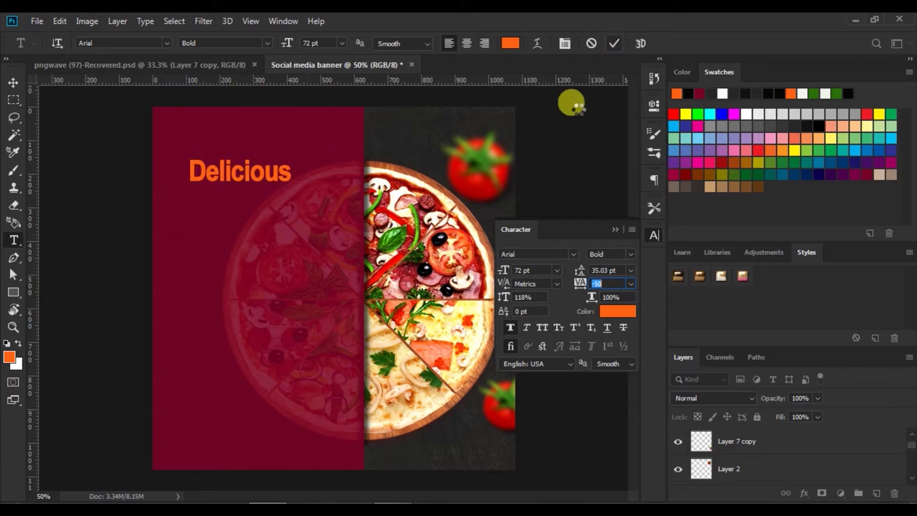
left_click(618, 230)
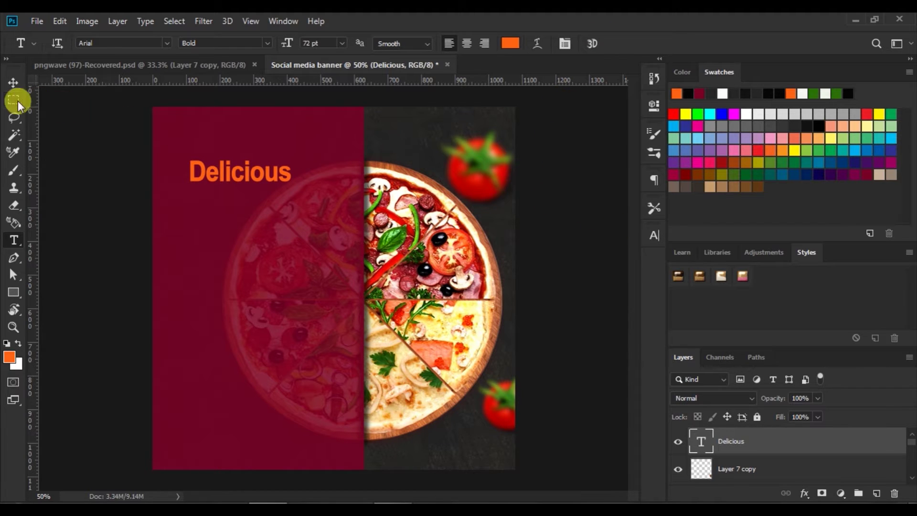
left_click(15, 83)
left_click(191, 215)
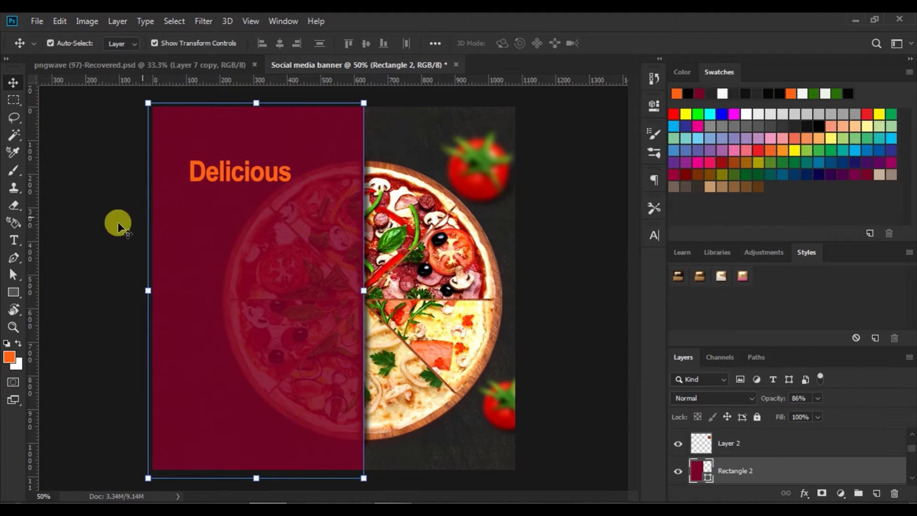
Add 'PIZZA' in Finchley 155 pt just below Delicious.
left_click(73, 257)
left_click(14, 240)
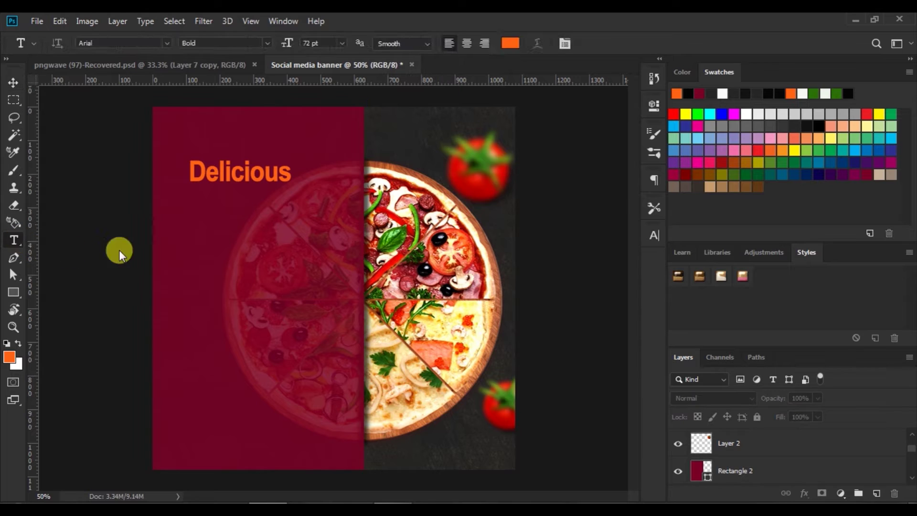
left_click(184, 220)
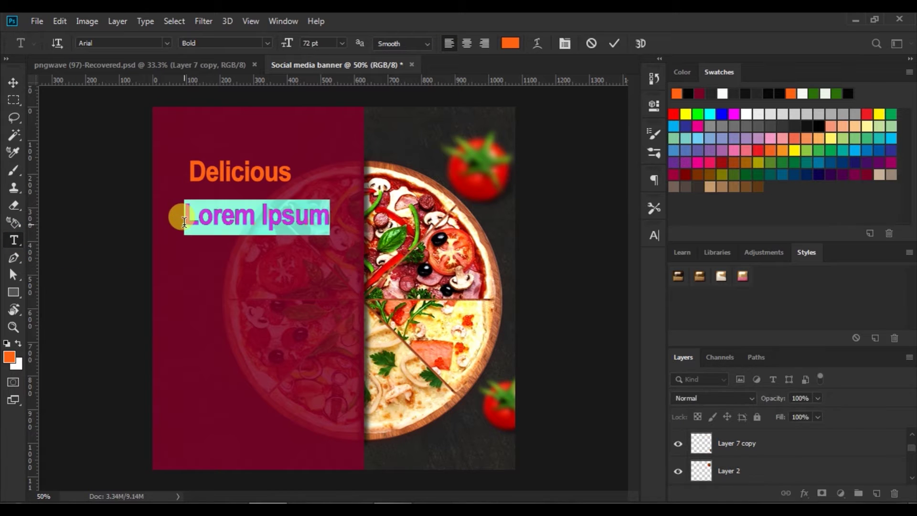
left_click(655, 236)
left_click(573, 253)
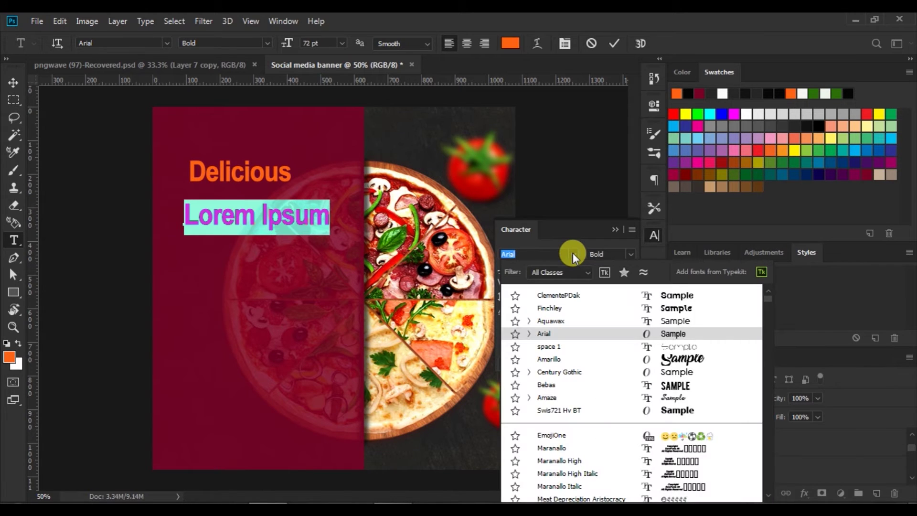
left_click(677, 308)
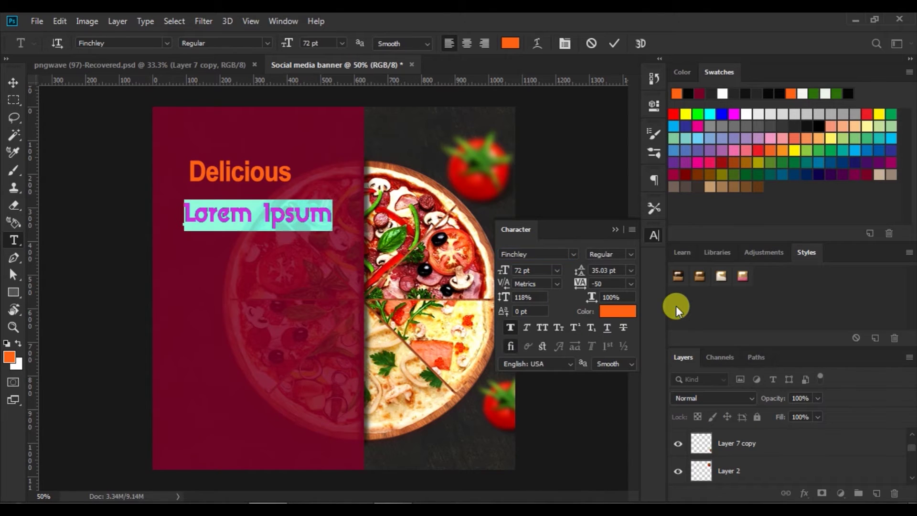
left_click(524, 270)
type("155")
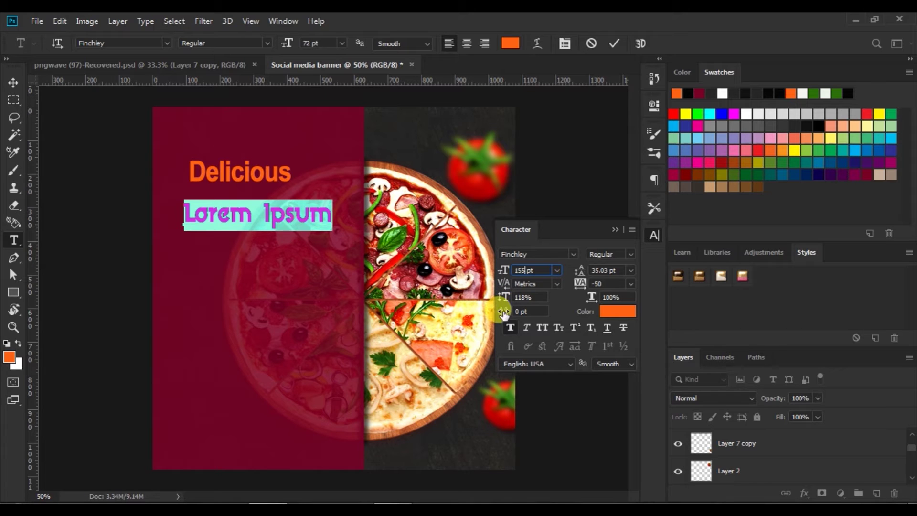
key("Return")
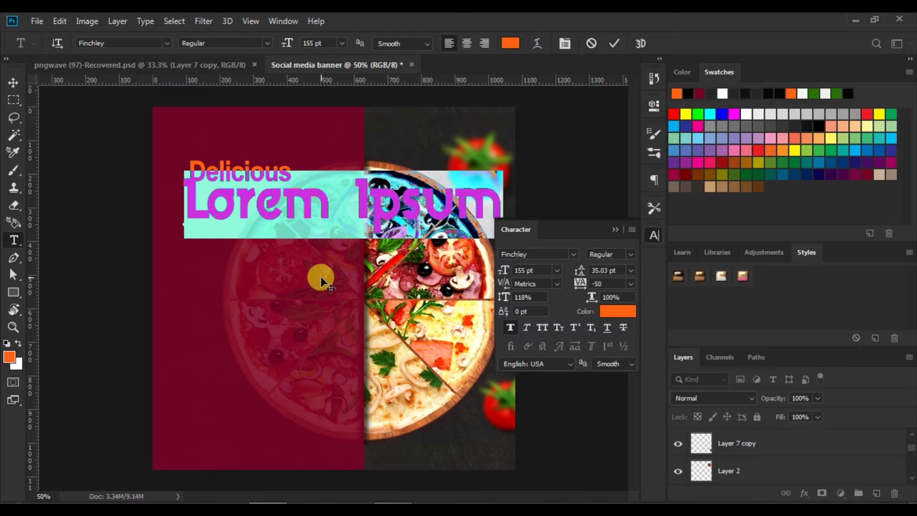
type("Pi")
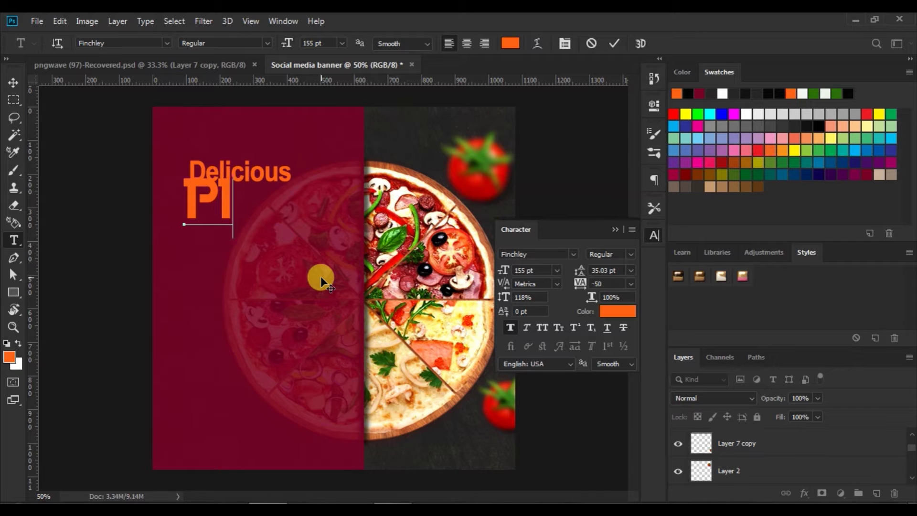
type("zza")
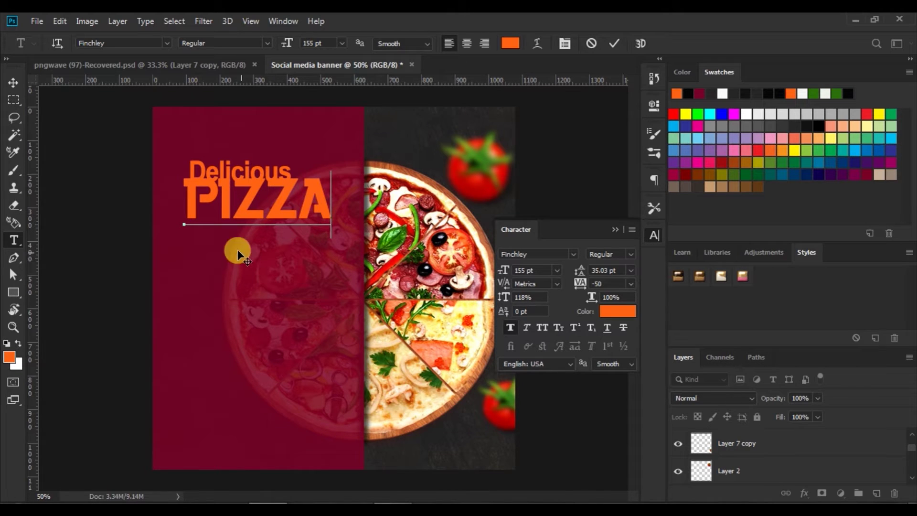
left_click_drag(234, 249, 232, 257)
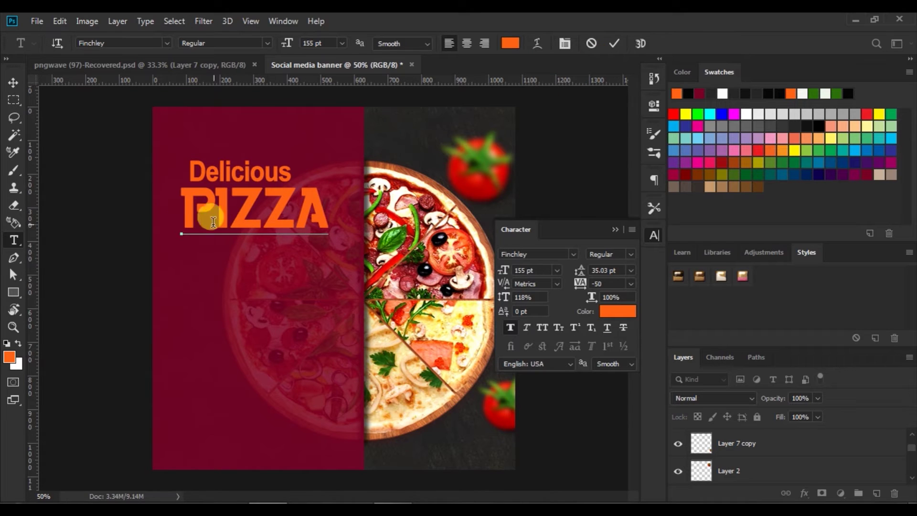
Colour PIZZA white, with the letters ZZA in orange.
left_click_drag(184, 216, 341, 226)
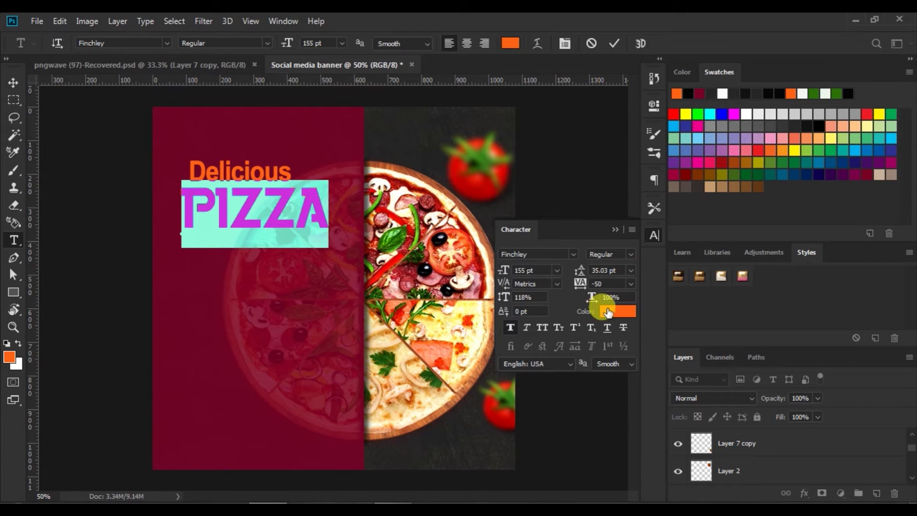
left_click(607, 311)
left_click(608, 308)
left_click(555, 237)
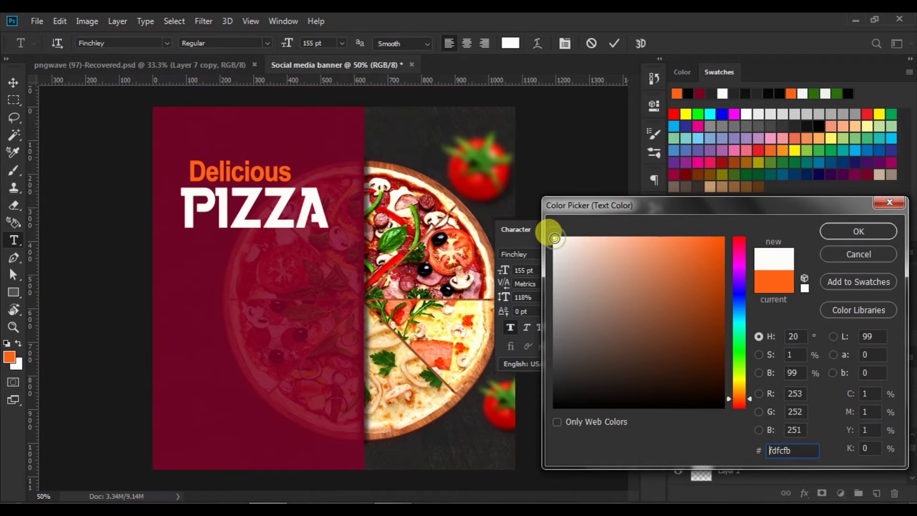
left_click(827, 232)
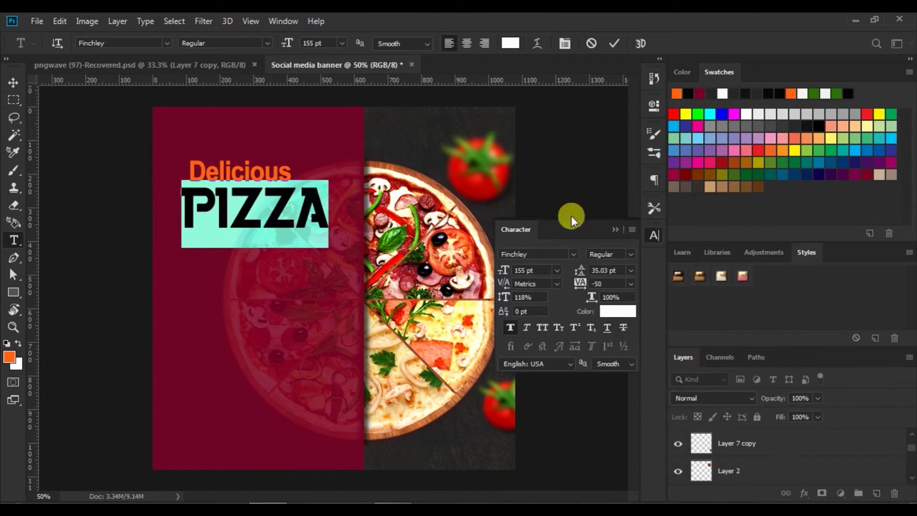
left_click(614, 42)
left_click(239, 218)
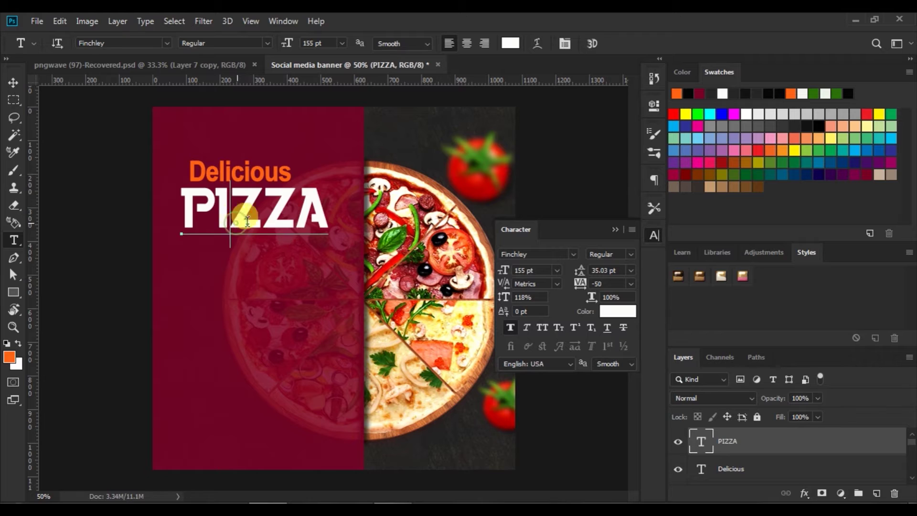
left_click_drag(231, 217, 328, 217)
left_click(618, 312)
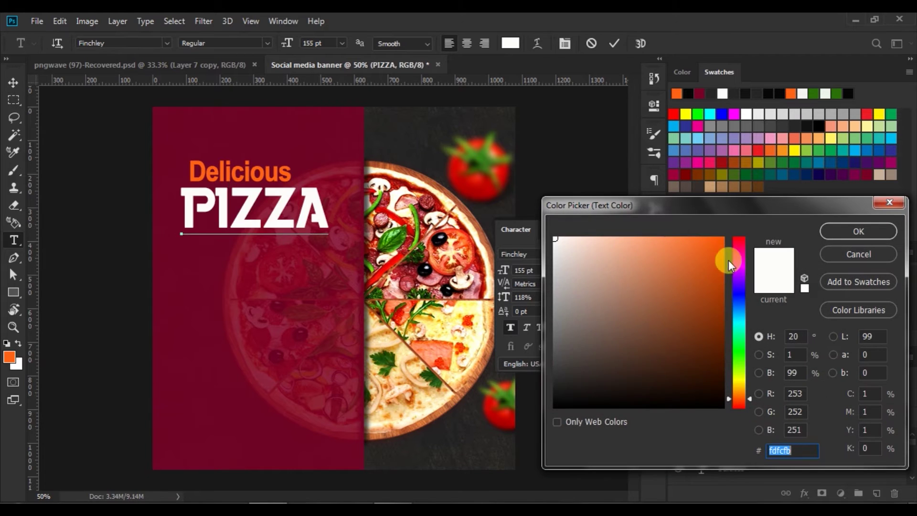
left_click(722, 241)
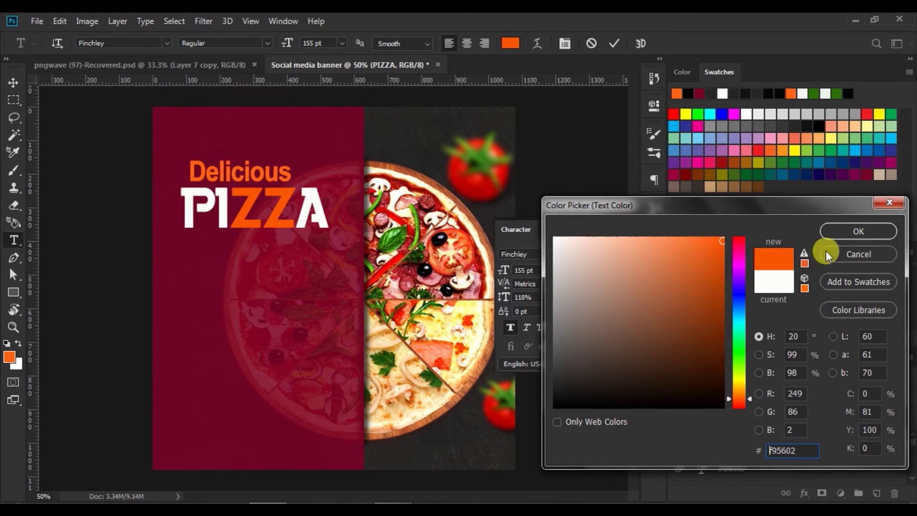
left_click(849, 231)
Shift Delicious right so it is centred above PIZZA.
left_click(13, 82)
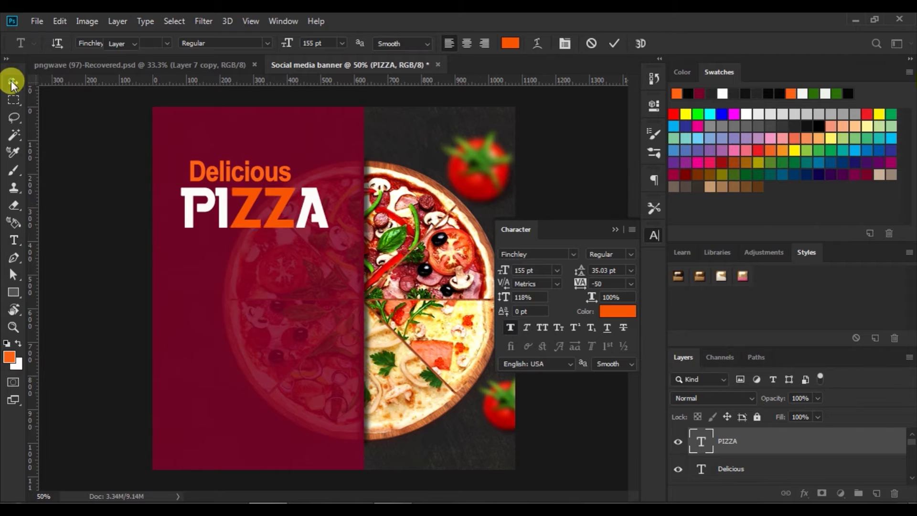
left_click(93, 173)
left_click(240, 175)
left_click_drag(239, 176, 255, 174)
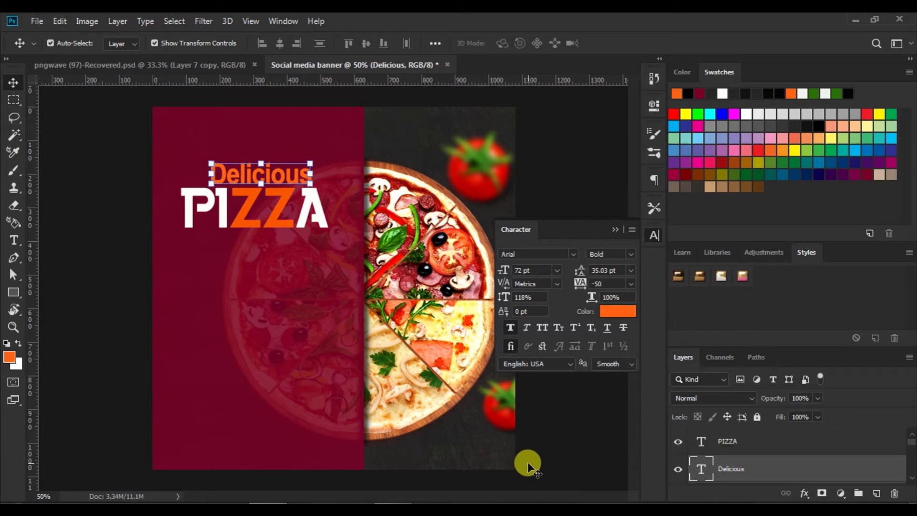
left_click(569, 177)
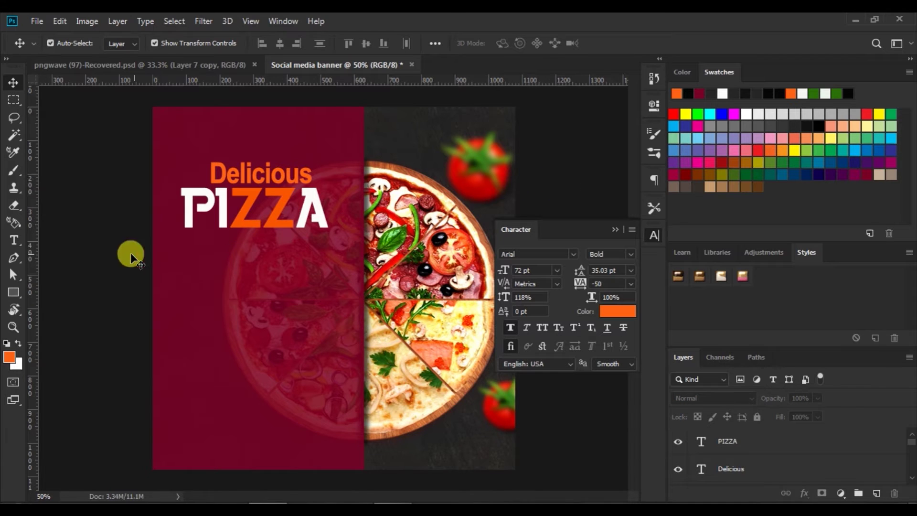
left_click(13, 241)
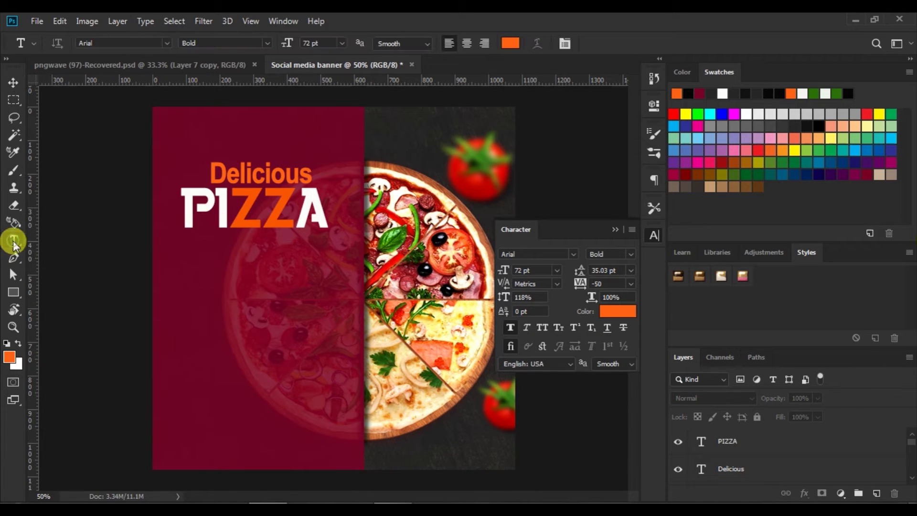
Recolour the letters 'licious' in the Delicious heading near-white.
left_click(253, 175)
left_click_drag(239, 175, 299, 175)
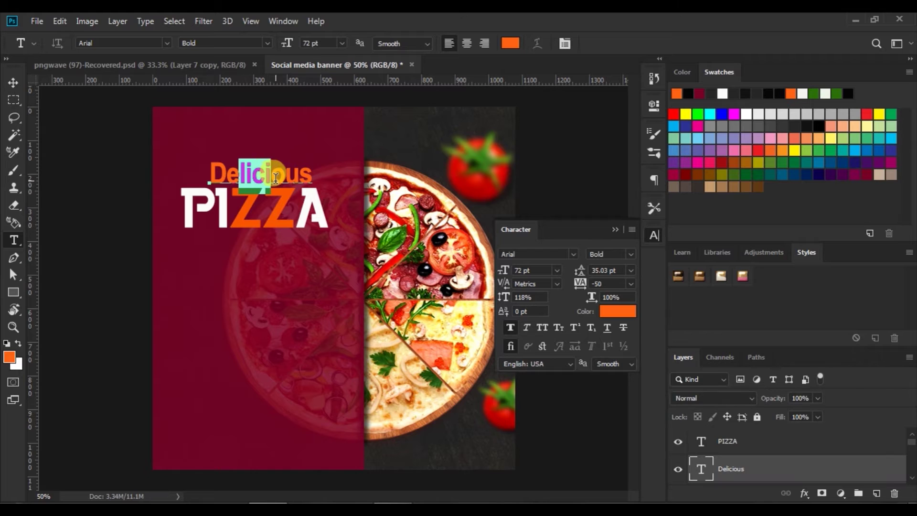
left_click(508, 51)
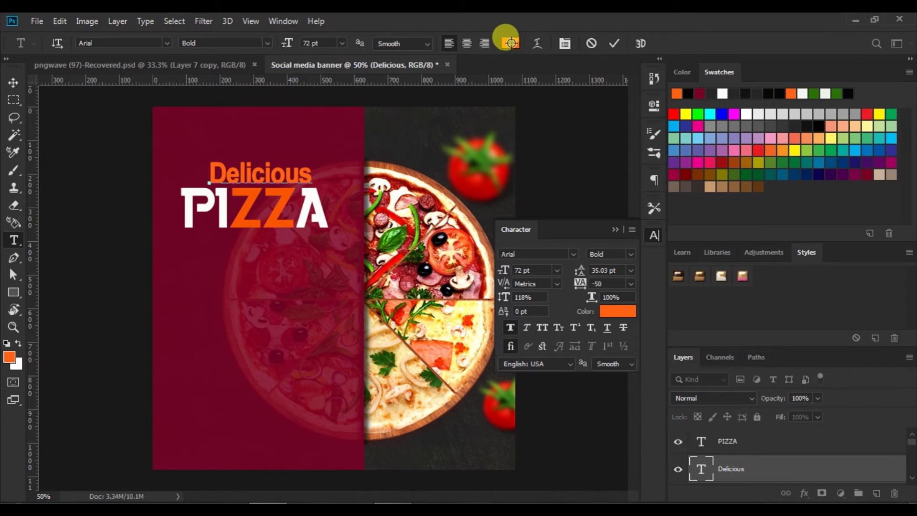
left_click(556, 240)
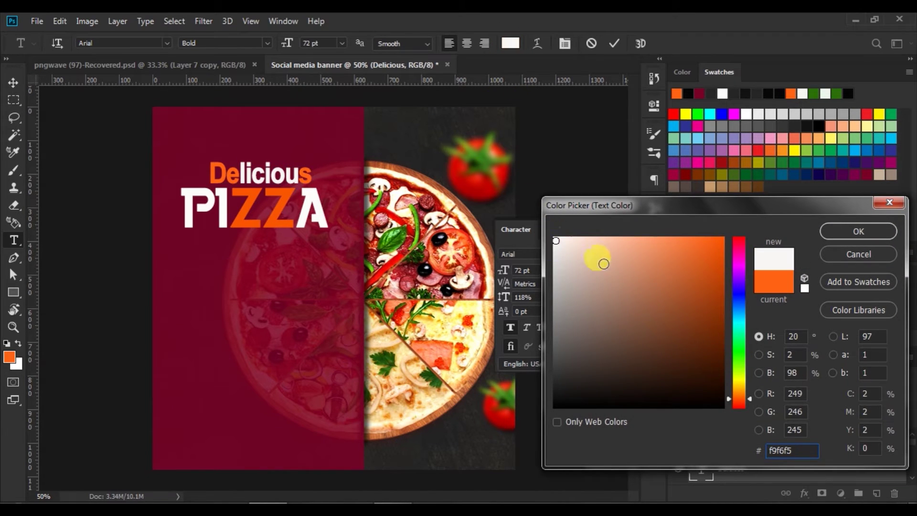
left_click(850, 233)
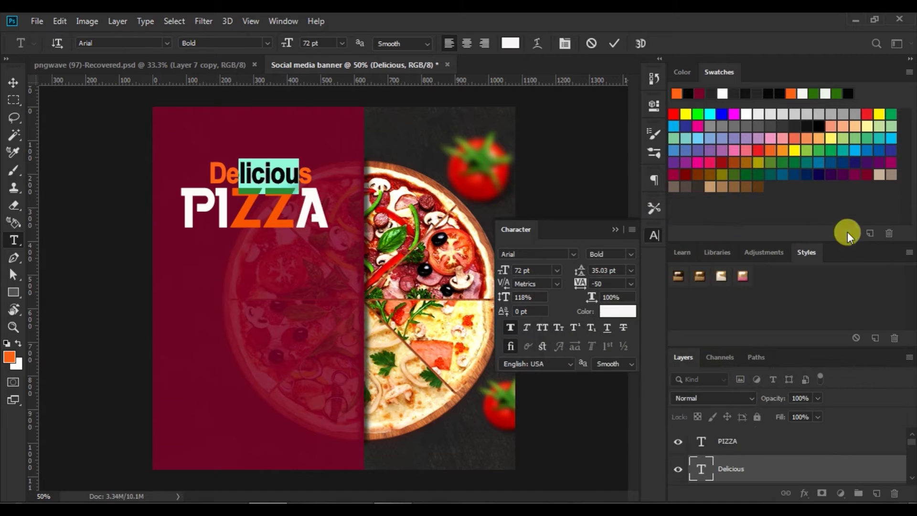
left_click(612, 44)
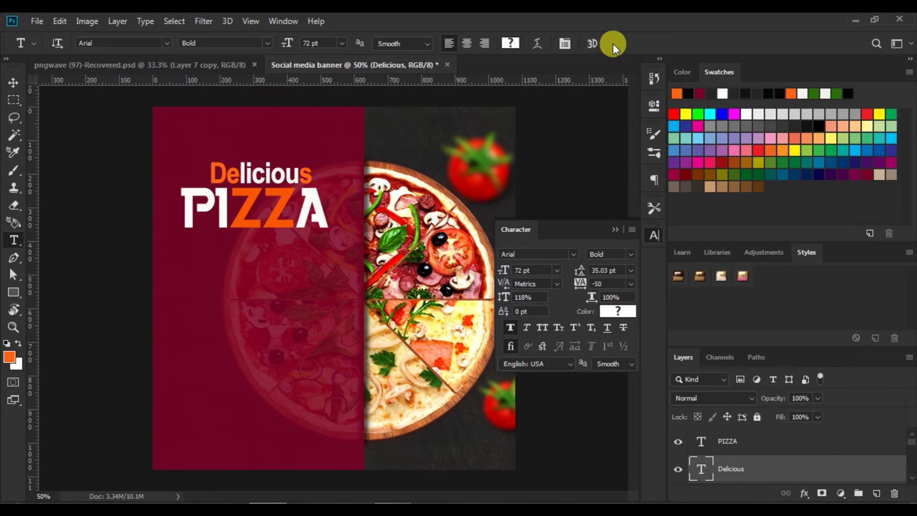
Shift the Delicious heading slightly left so it lines up above PIZZA.
left_click(10, 83)
left_click(242, 179)
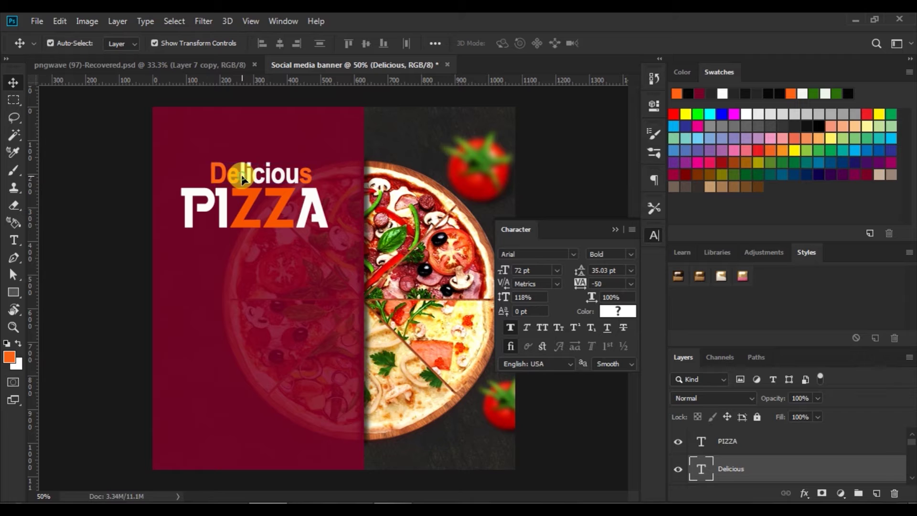
left_click_drag(242, 177, 230, 181)
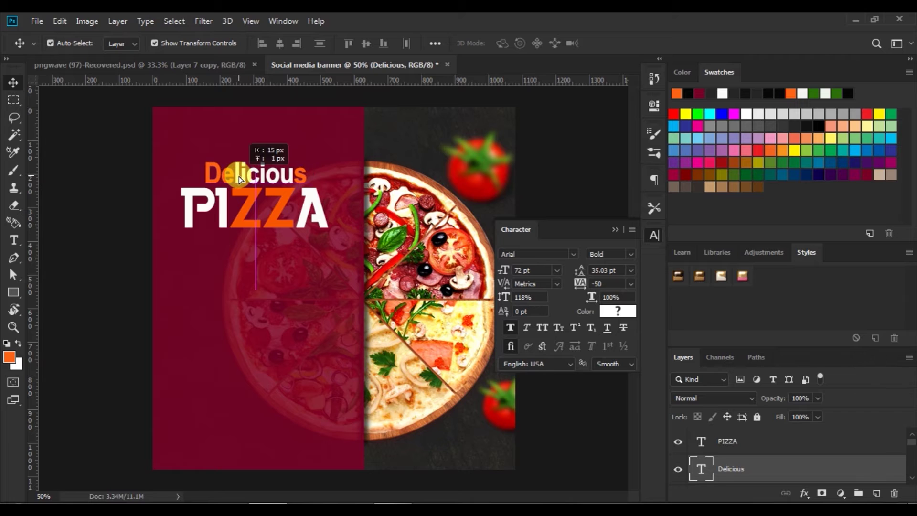
left_click(110, 188)
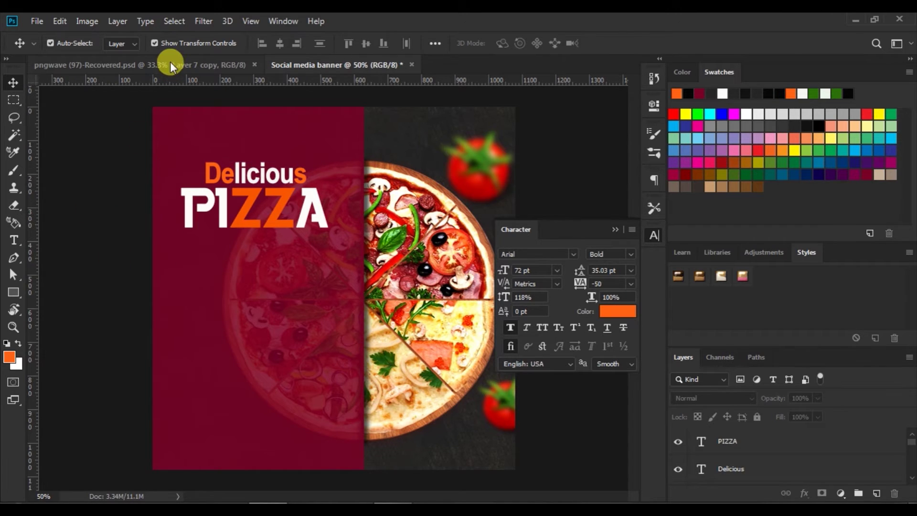
Copy the lorem ipsum paragraph from the pngwave document into the banner beneath PIZZA.
left_click(170, 63)
left_click(325, 219)
left_click_drag(327, 221, 443, 98)
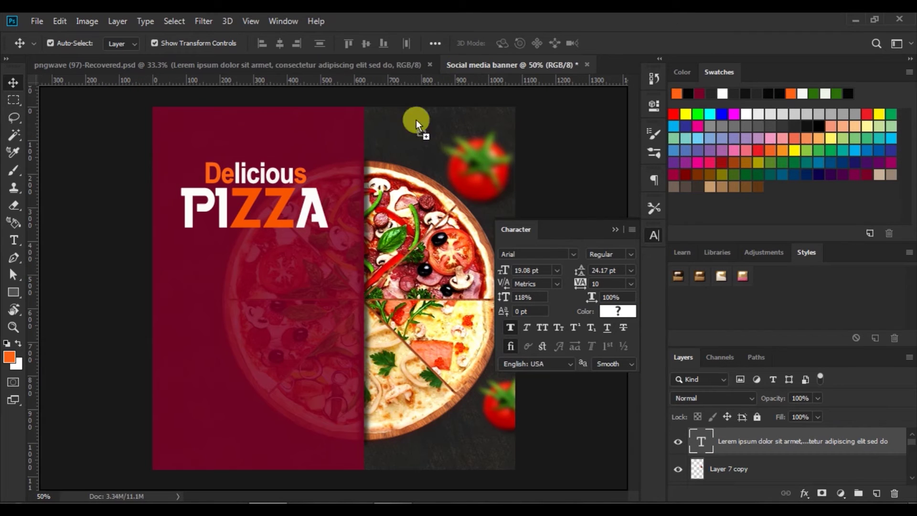
left_click_drag(259, 264, 249, 259)
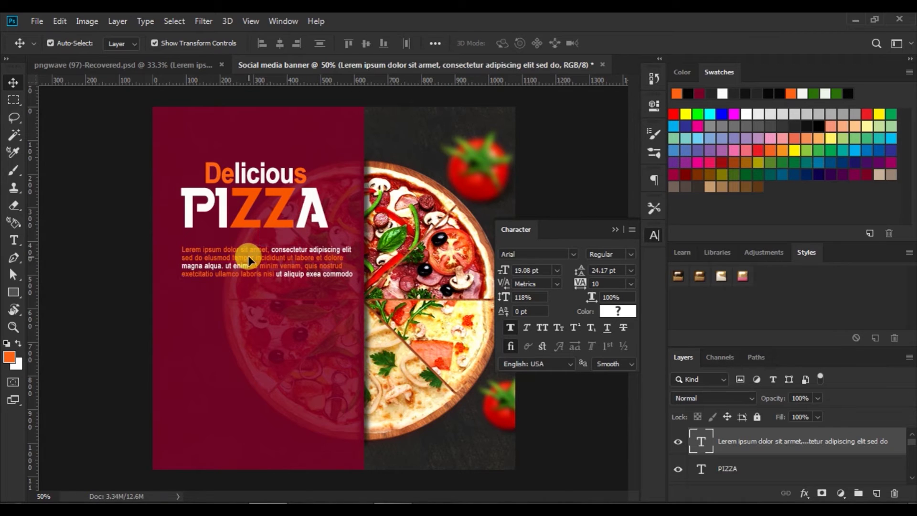
key("Up")
key("Up")
key("Up")
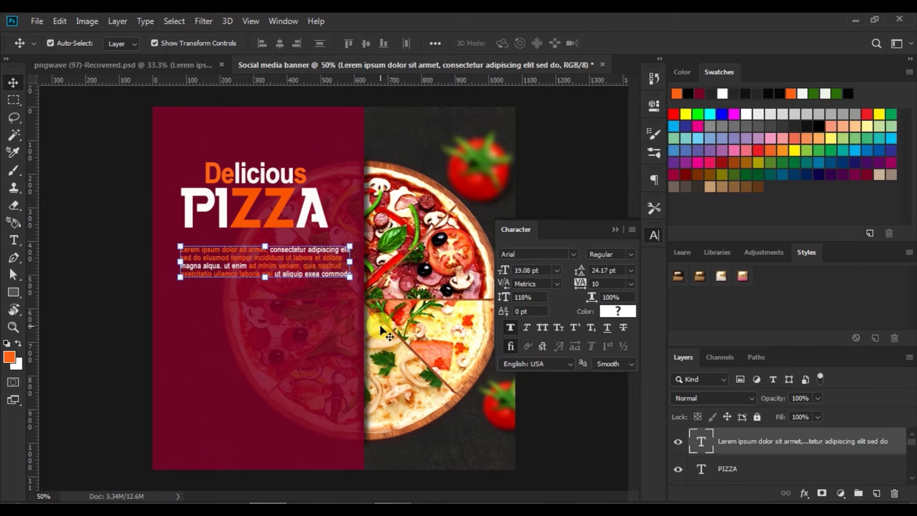
key("Left")
key("Left")
key("Left")
left_click(583, 186)
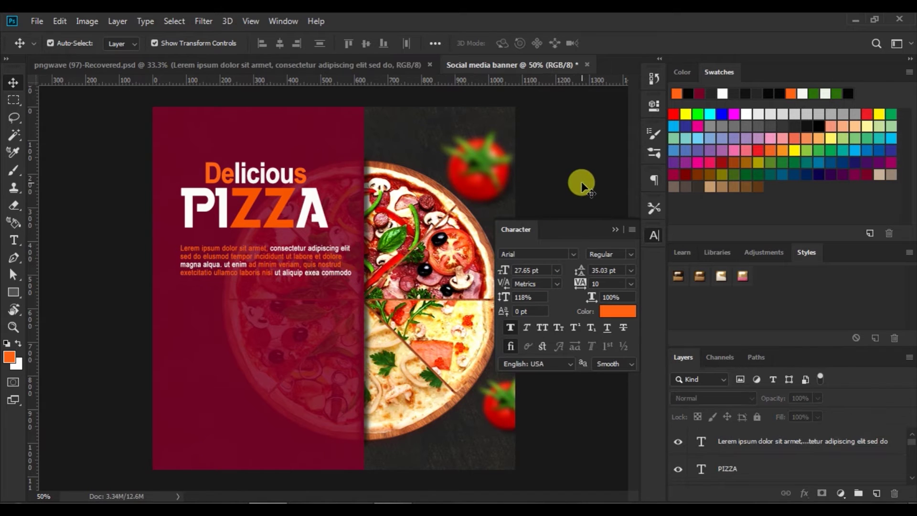
left_click(13, 292)
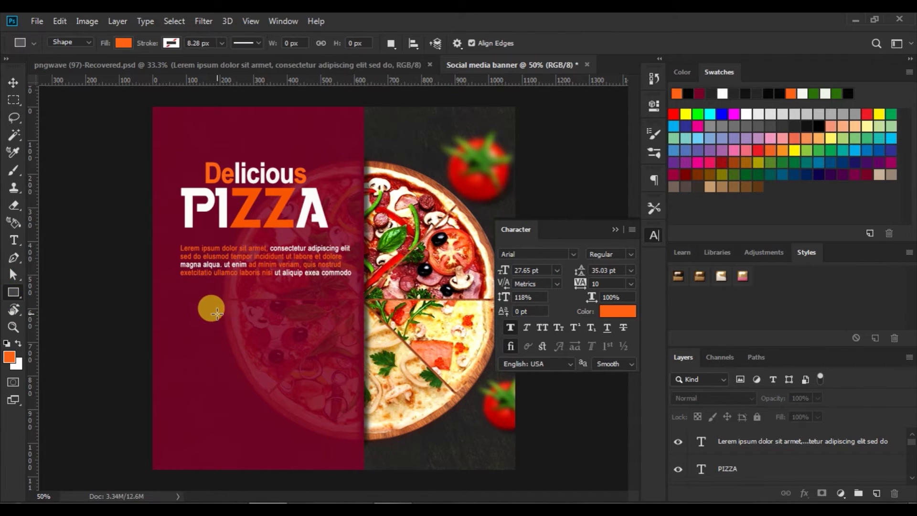
Draw a 232 × 72 px rectangle below the paragraph and fill it crimson.
left_click_drag(217, 313, 295, 336)
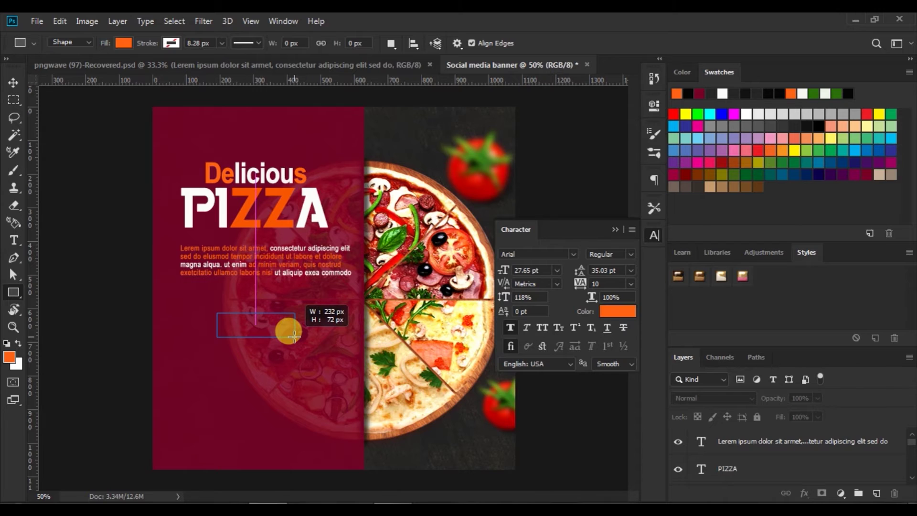
left_click(287, 327)
left_click(486, 204)
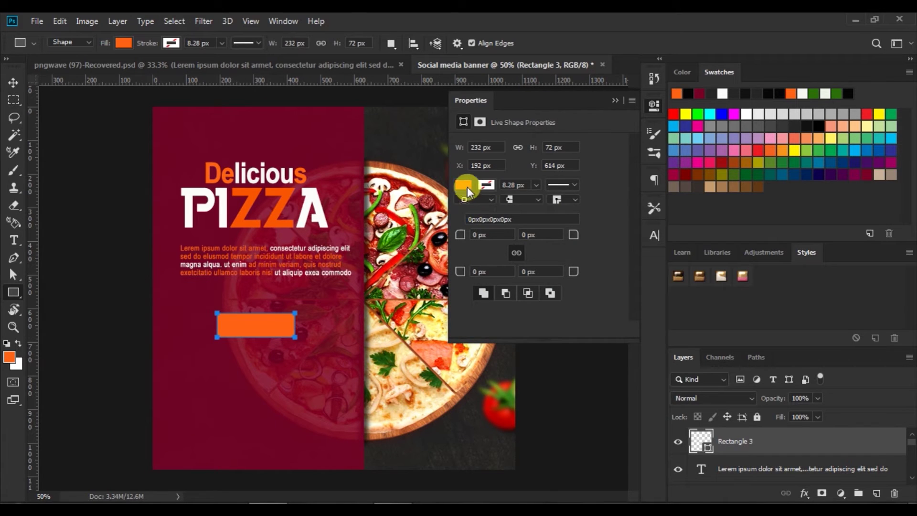
left_click(467, 187)
left_click(481, 256)
Give the rectangle a 1.22 px orange outline.
left_click(486, 185)
left_click(473, 256)
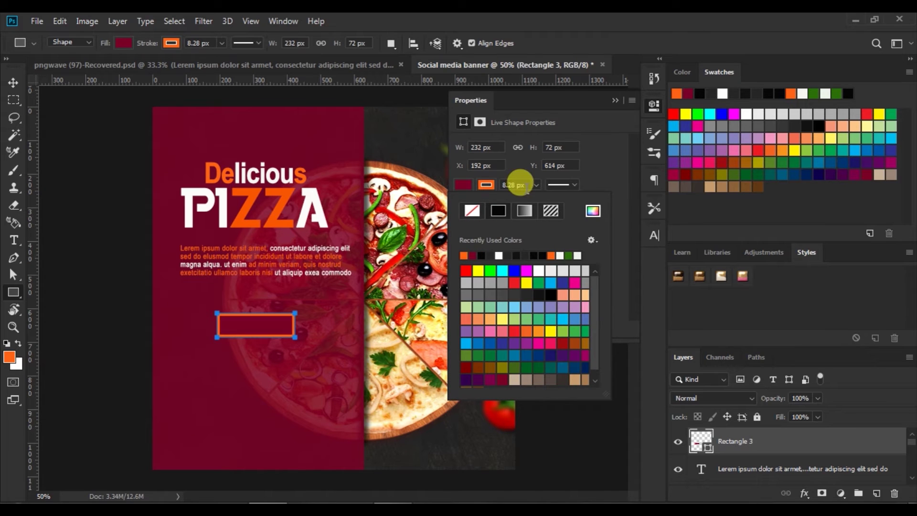
left_click(535, 185)
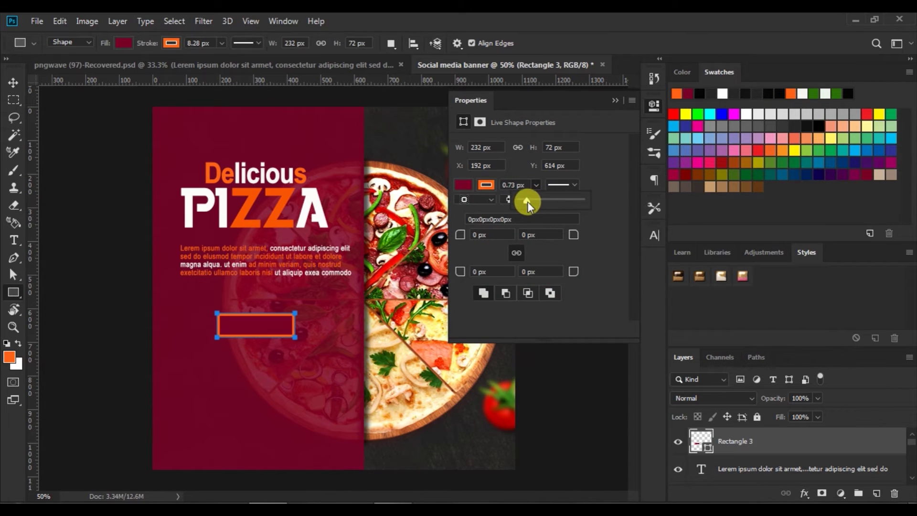
left_click_drag(530, 202, 528, 202)
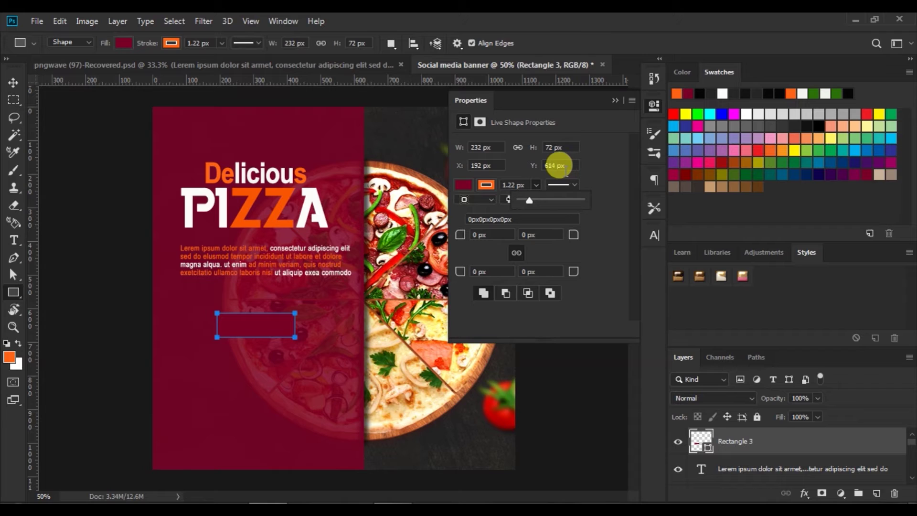
left_click(615, 100)
left_click(13, 82)
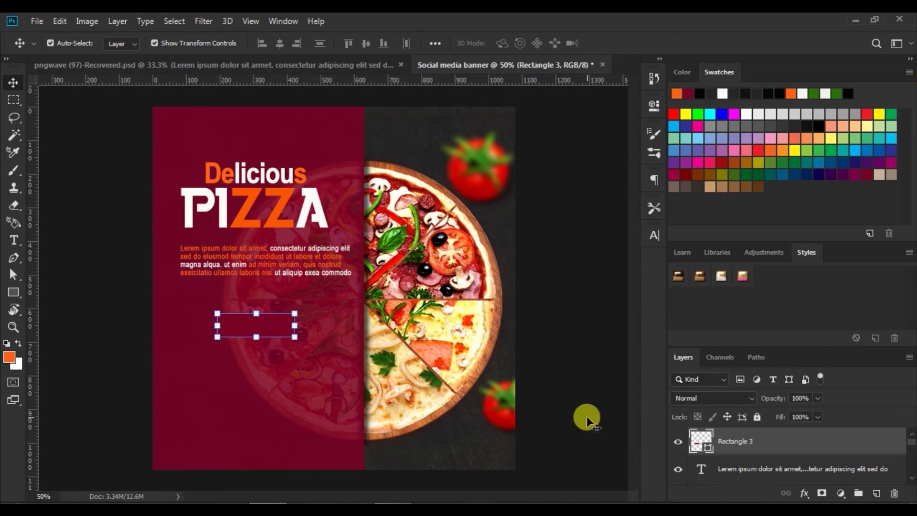
left_click(804, 493)
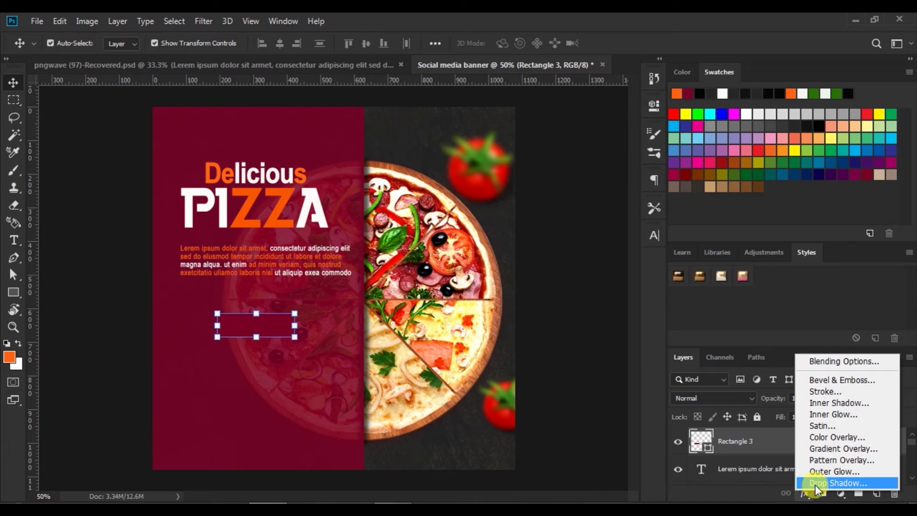
Add a drop shadow to Rectangle 3 with 7 px distance and 16 px size.
left_click(815, 484)
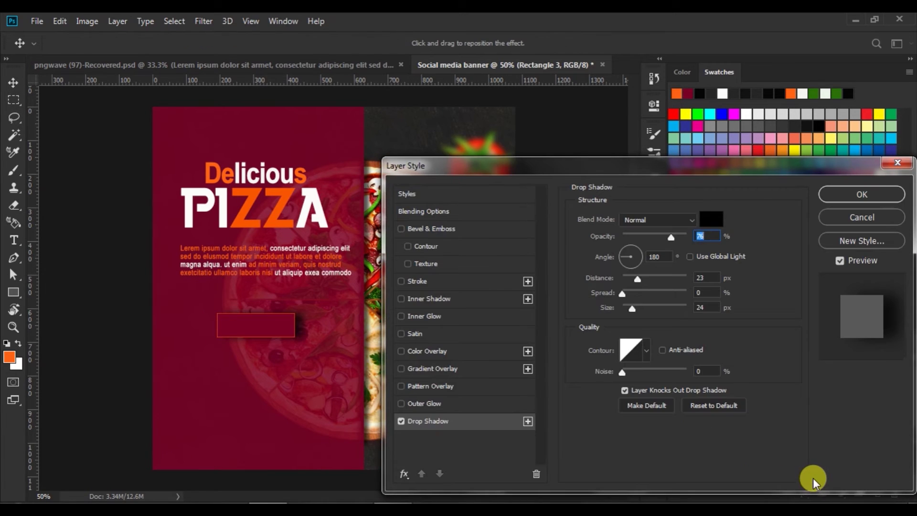
left_click_drag(641, 280, 626, 277)
left_click(629, 312)
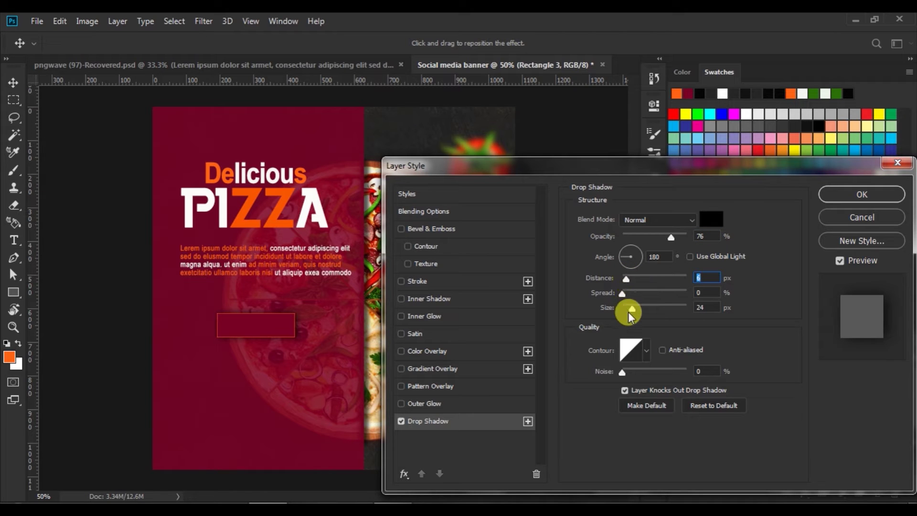
left_click_drag(631, 310, 630, 307)
left_click(822, 196)
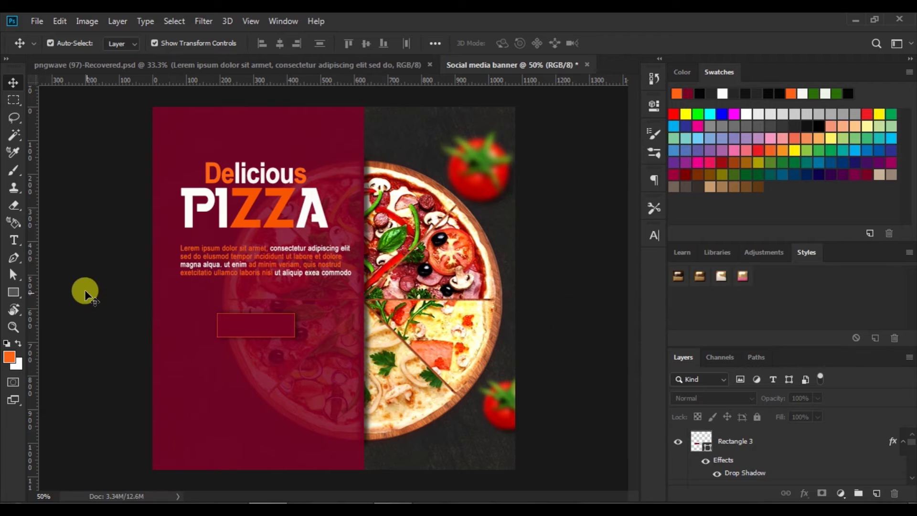
left_click(14, 241)
Start a text box inside the rectangle with the font set to Aquawax Medium.
left_click(226, 327)
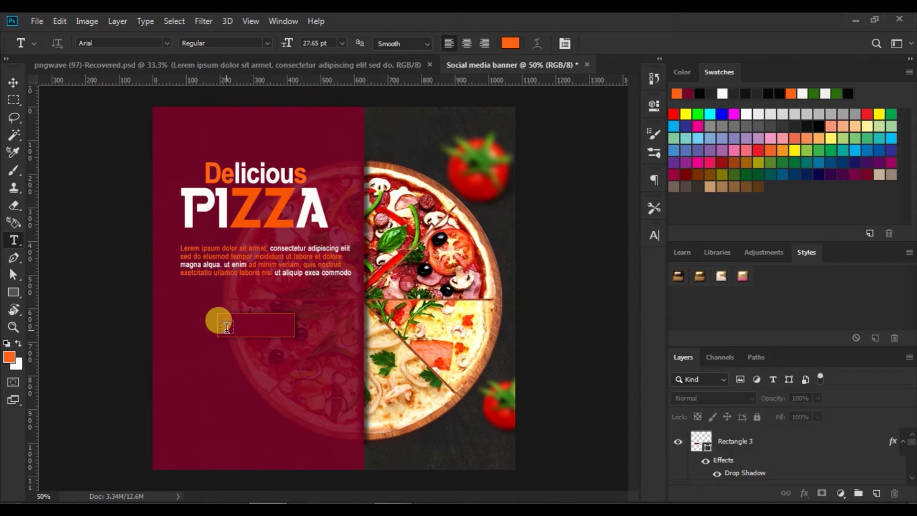
left_click(227, 327)
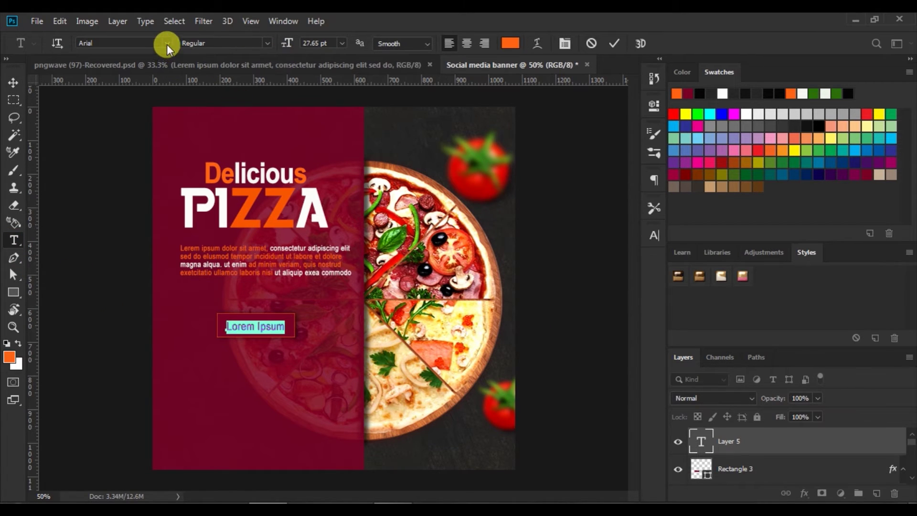
left_click(650, 234)
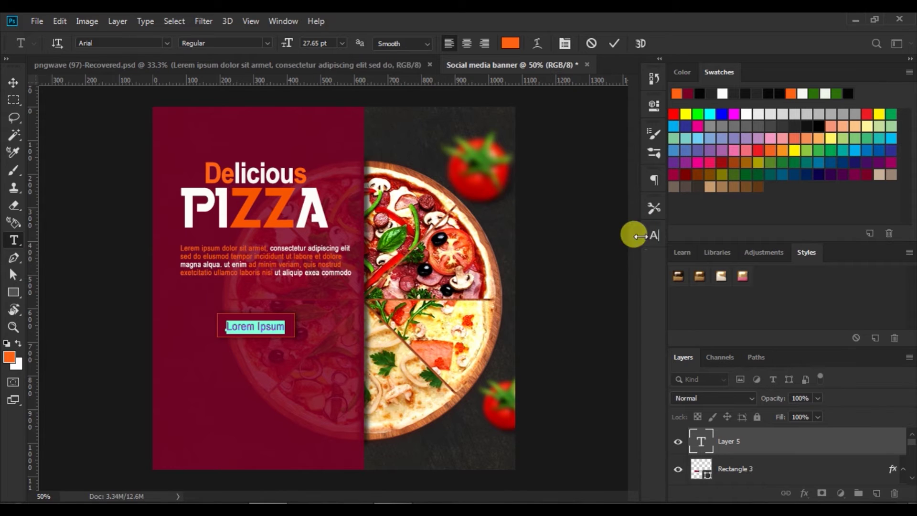
left_click(656, 236)
left_click(574, 254)
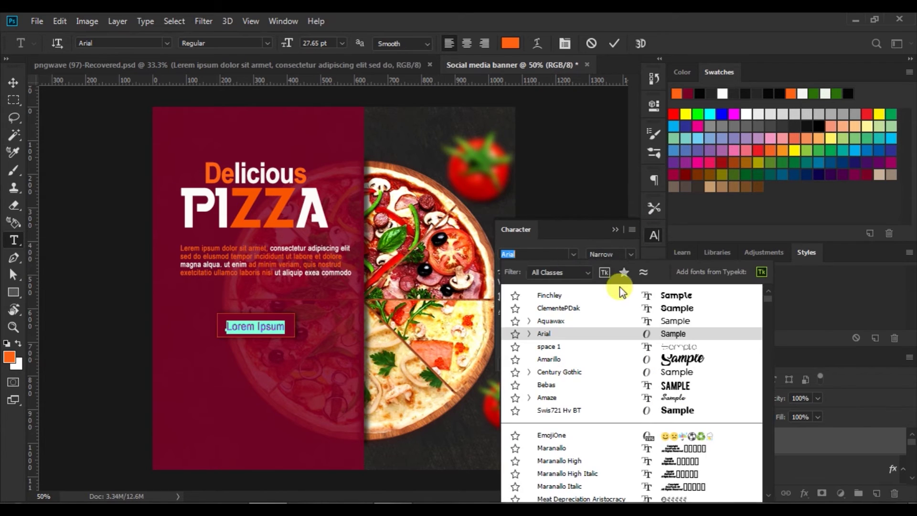
left_click(672, 322)
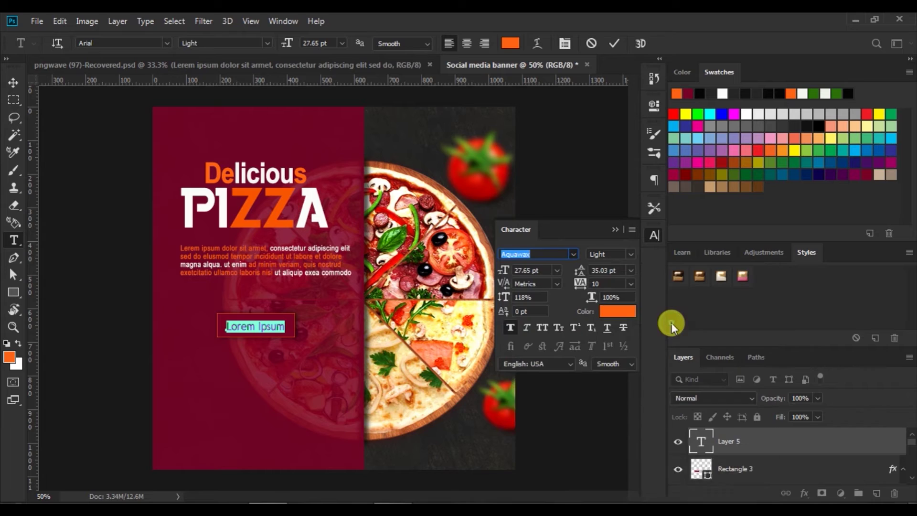
left_click(630, 253)
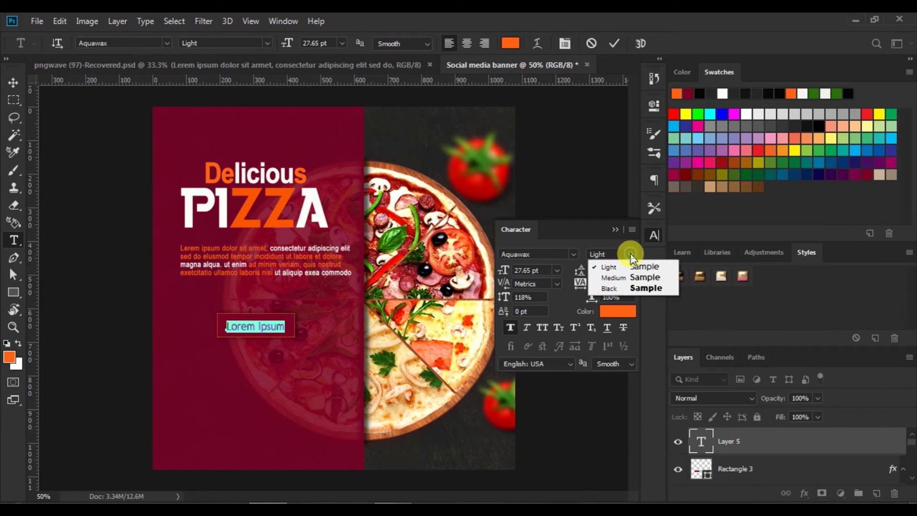
left_click(637, 276)
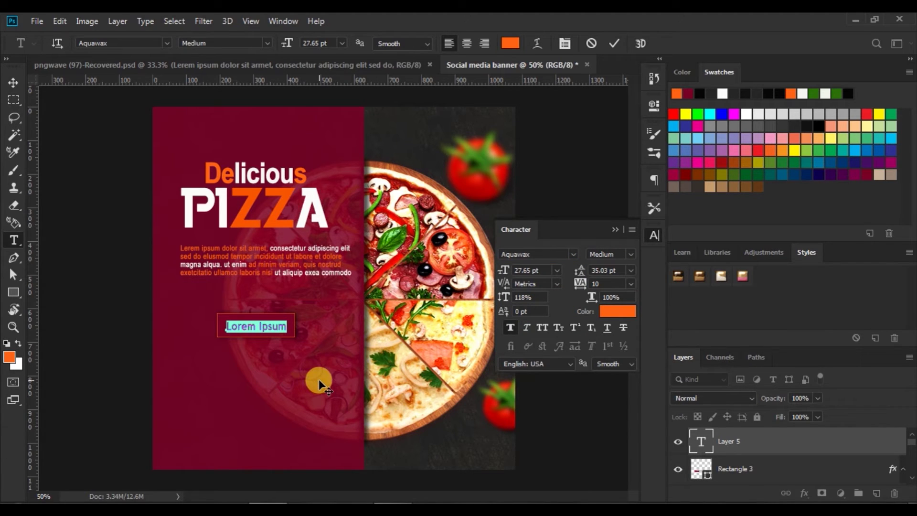
Type ORDER NOW and colour the word NOW white.
type("ORDER NOW")
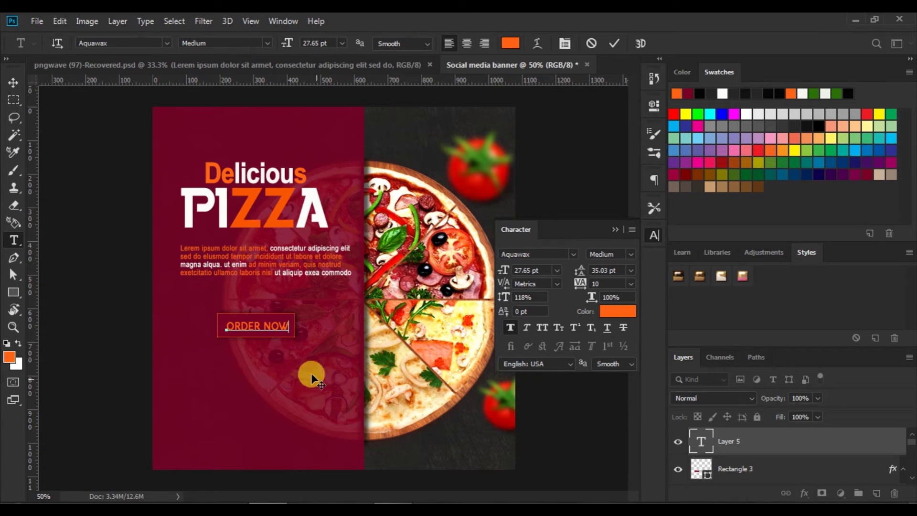
left_click_drag(262, 327, 289, 326)
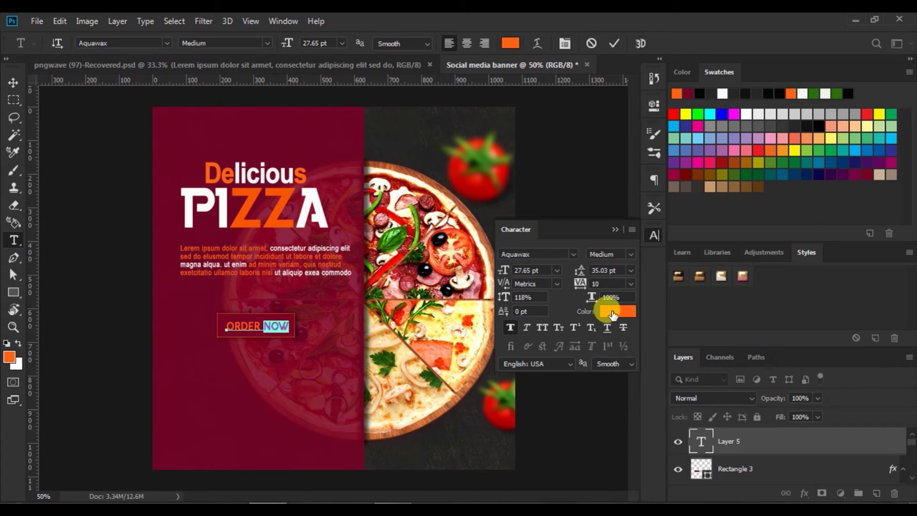
left_click(613, 313)
left_click(555, 239)
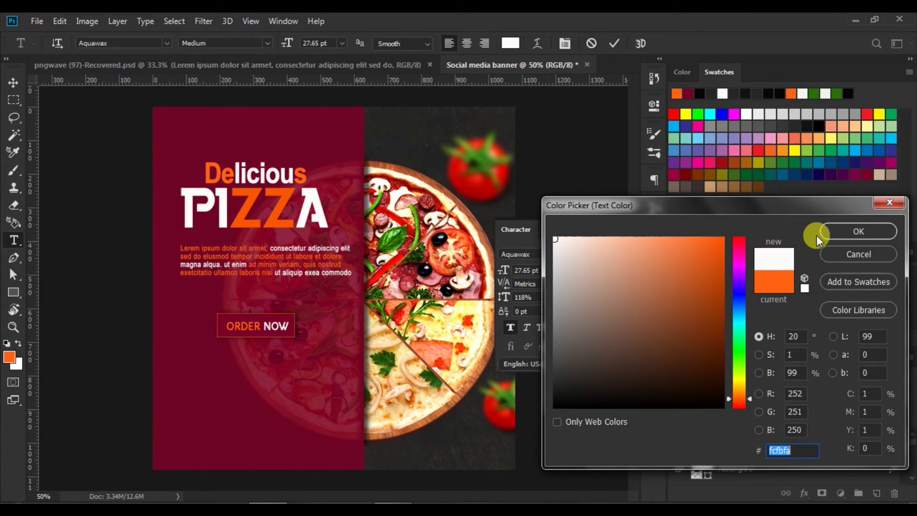
left_click(826, 231)
left_click(14, 83)
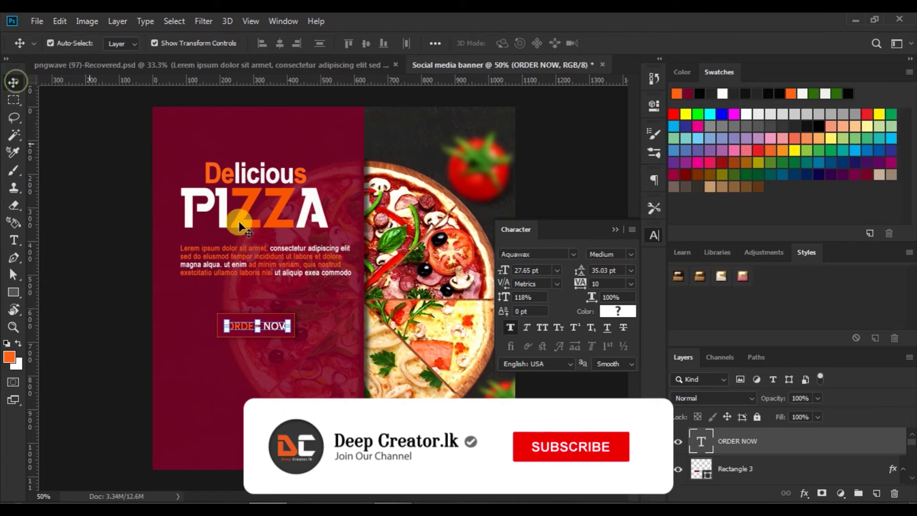
Select Rectangle 3 and inspect its fill colour.
left_click(700, 470)
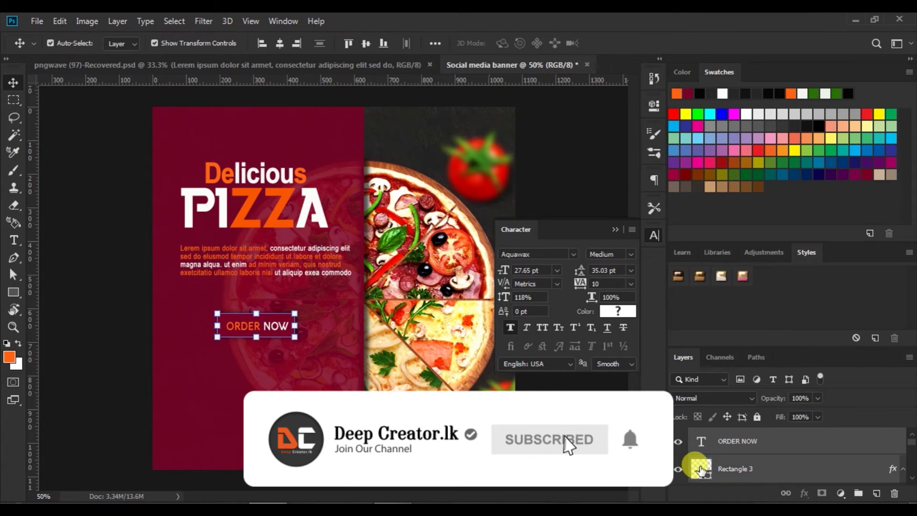
double_click(701, 471)
left_click(845, 254)
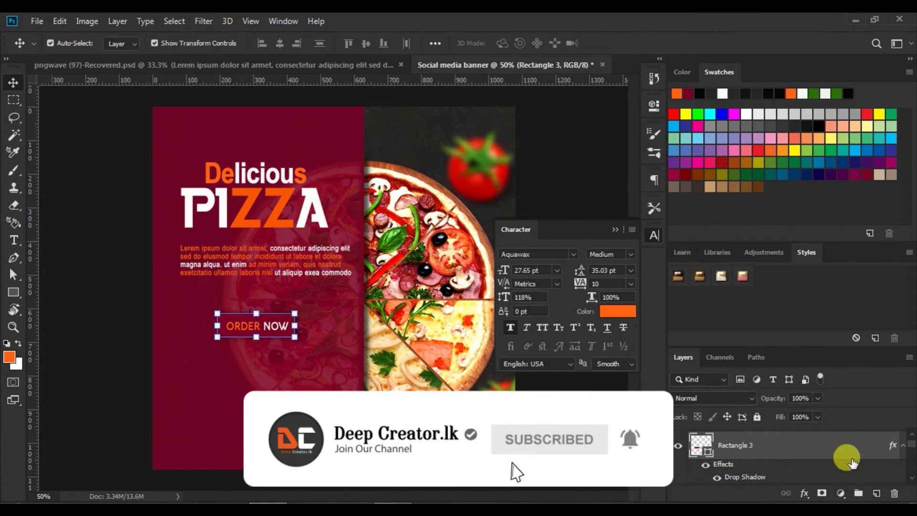
left_click(903, 445)
scroll(790, 461, "up", 2)
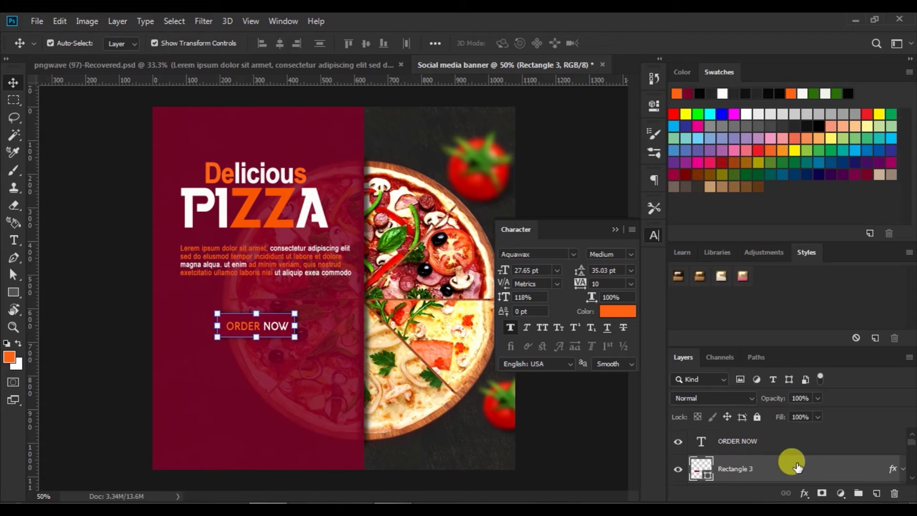
Centre ORDER NOW on its button both ways, then bring up pngwave (97)-Recovered.psd.
left_click(761, 442, "shift")
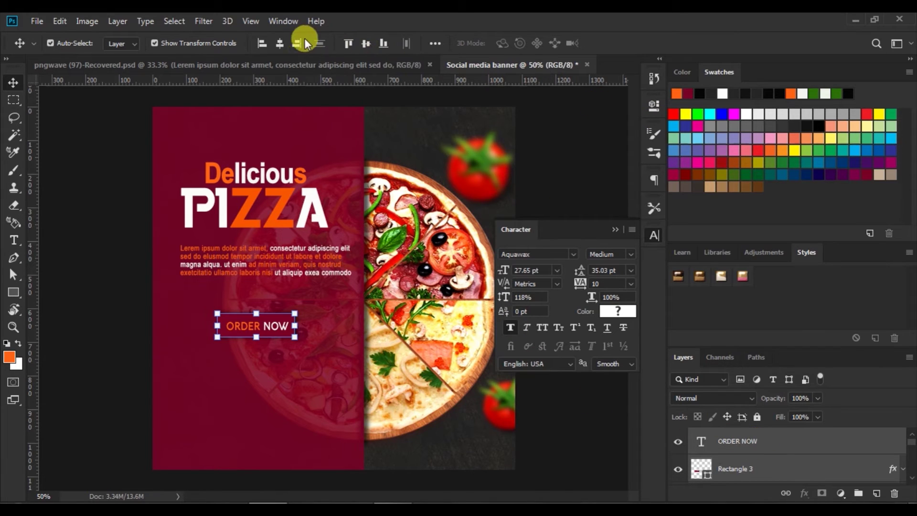
left_click(279, 42)
left_click(367, 43)
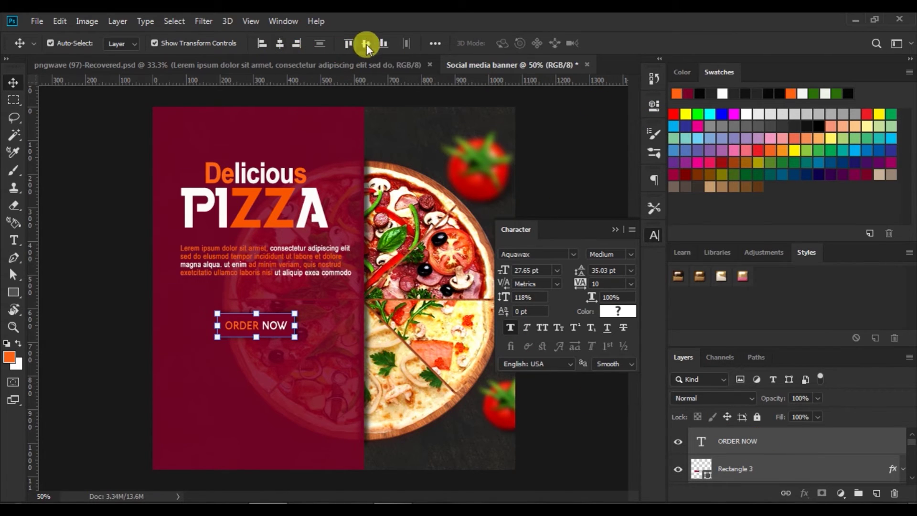
left_click(615, 231)
left_click(579, 264)
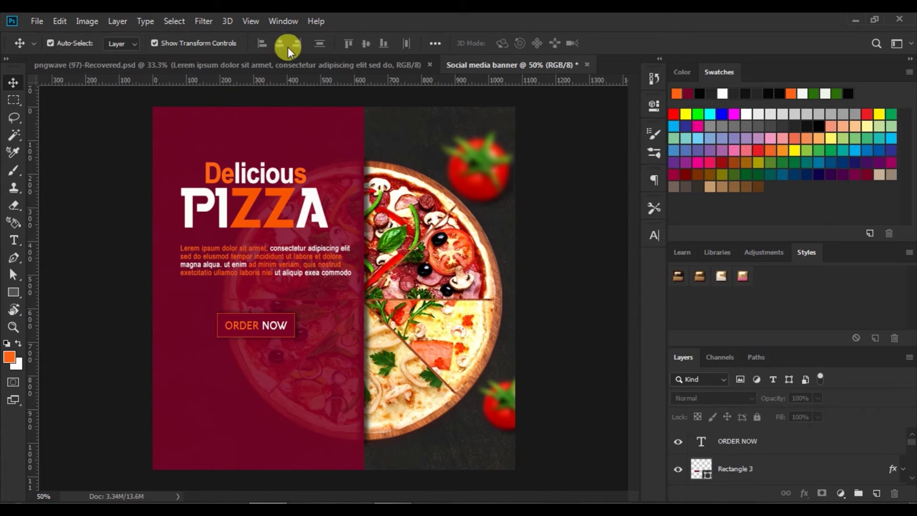
left_click(231, 67)
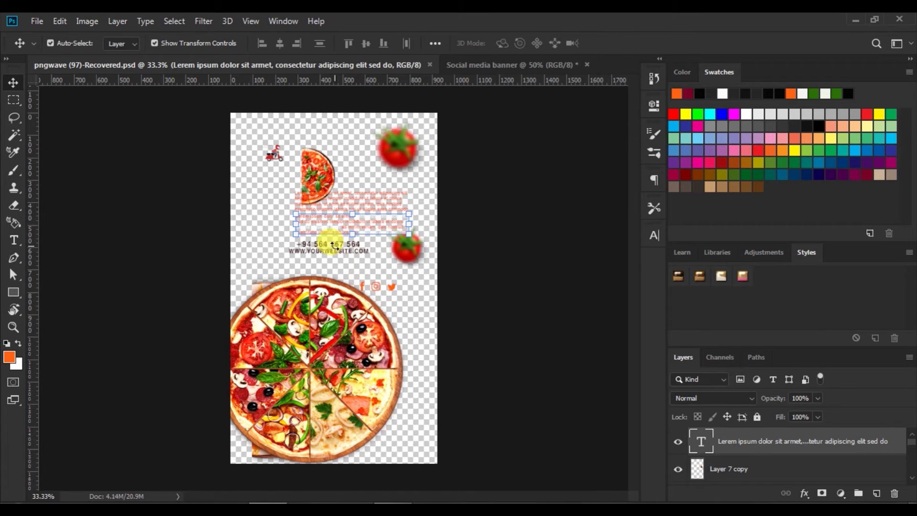
left_click(493, 252)
left_click(349, 245)
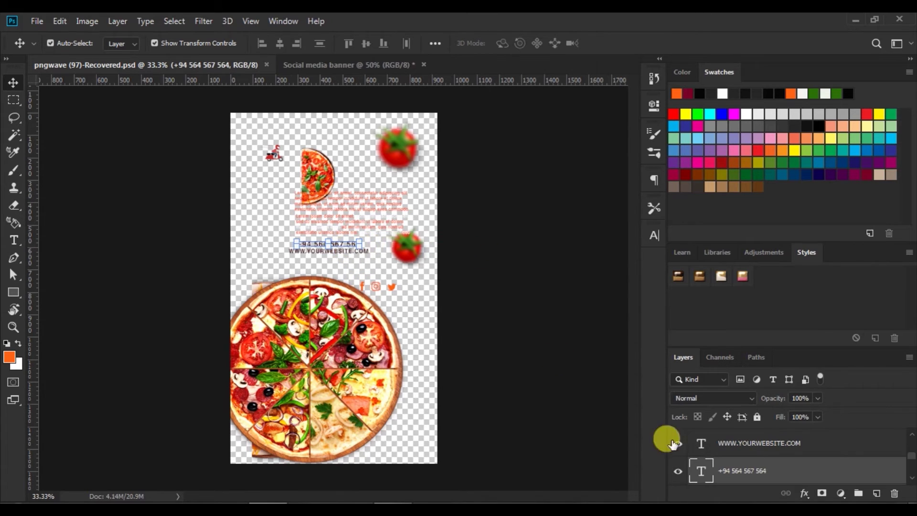
left_click(725, 444, "shift")
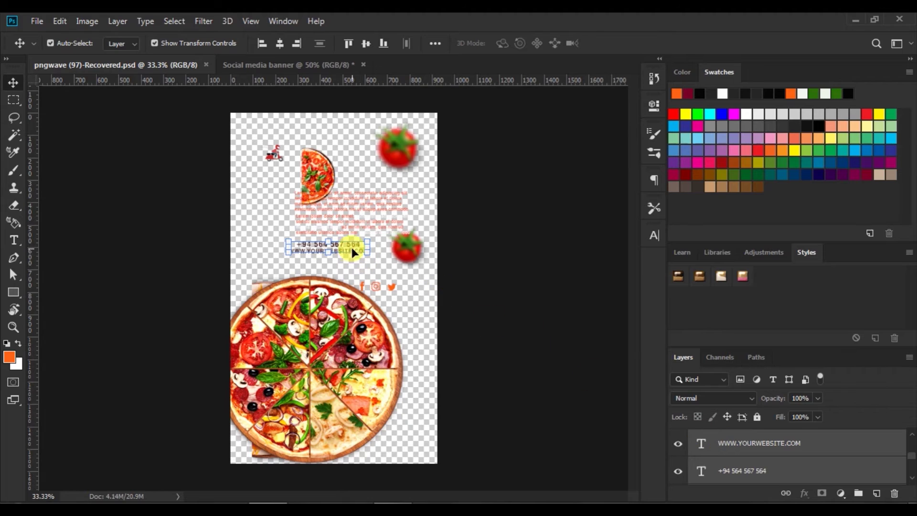
mouse_move(353, 243)
left_mouse_down()
mouse_move(332, 66)
mouse_move(280, 262)
left_mouse_up()
left_click_drag(231, 376, 229, 374)
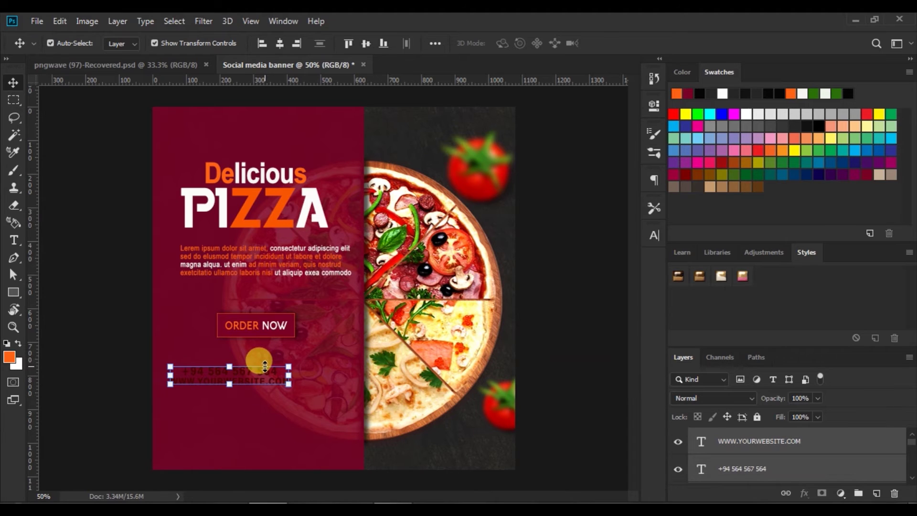
Move the contact text block up to sit just beneath ORDER NOW.
key("ctrl+t")
left_click_drag(248, 378, 271, 359)
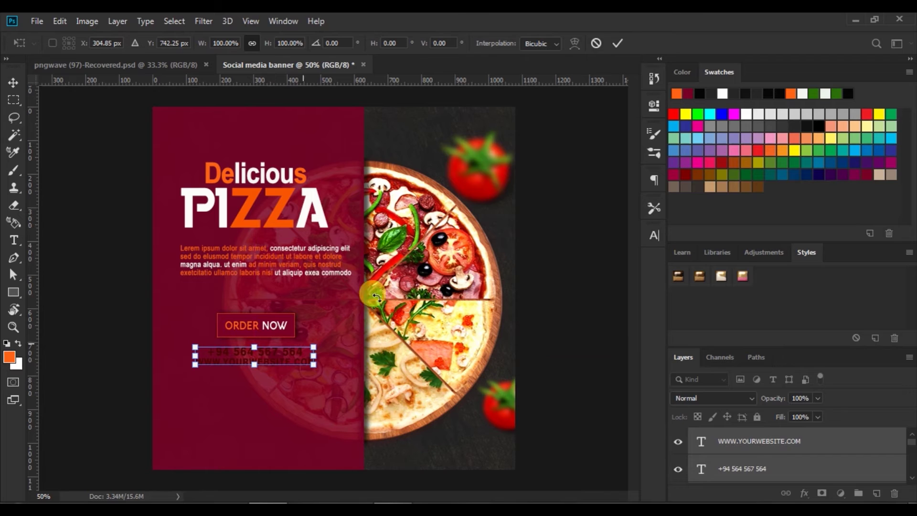
left_click(618, 43)
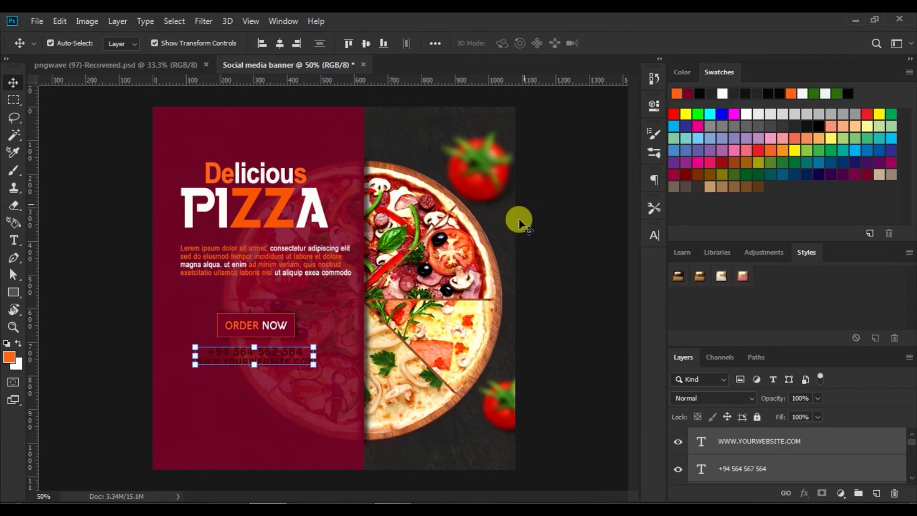
left_click(14, 241)
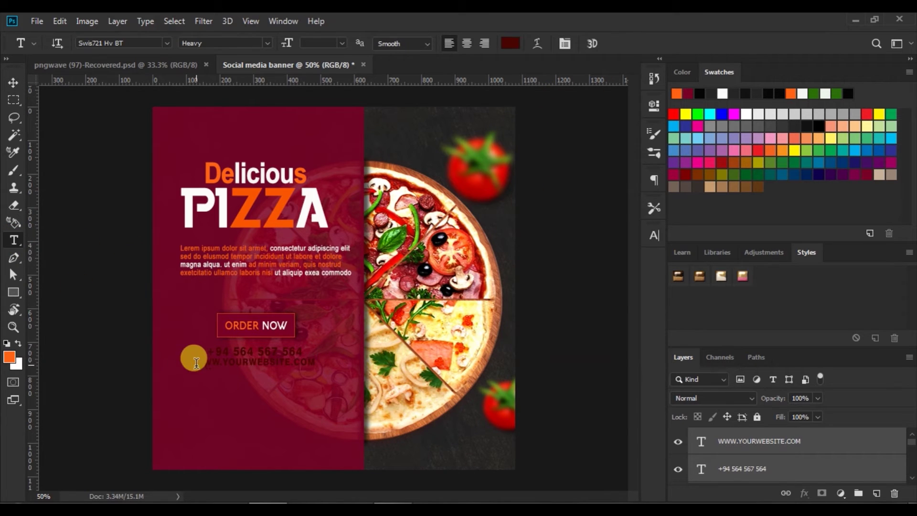
left_click_drag(194, 361, 363, 369)
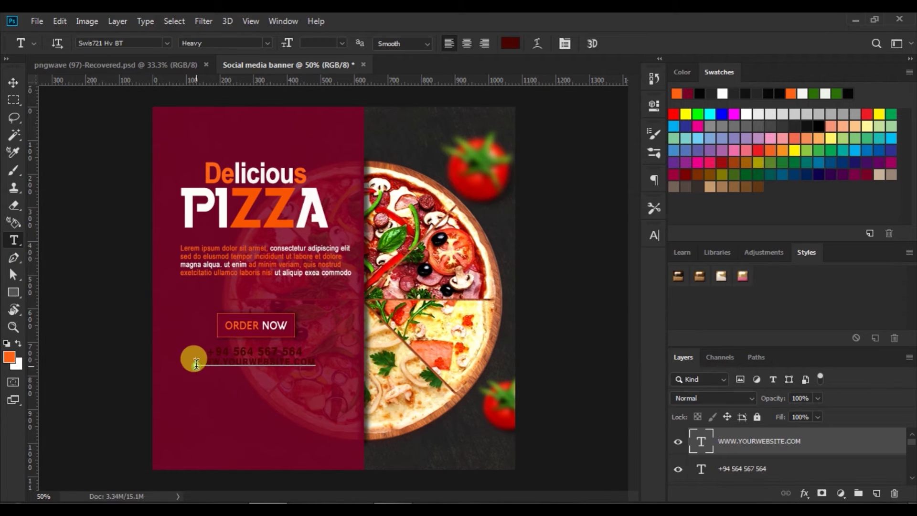
left_click(654, 235)
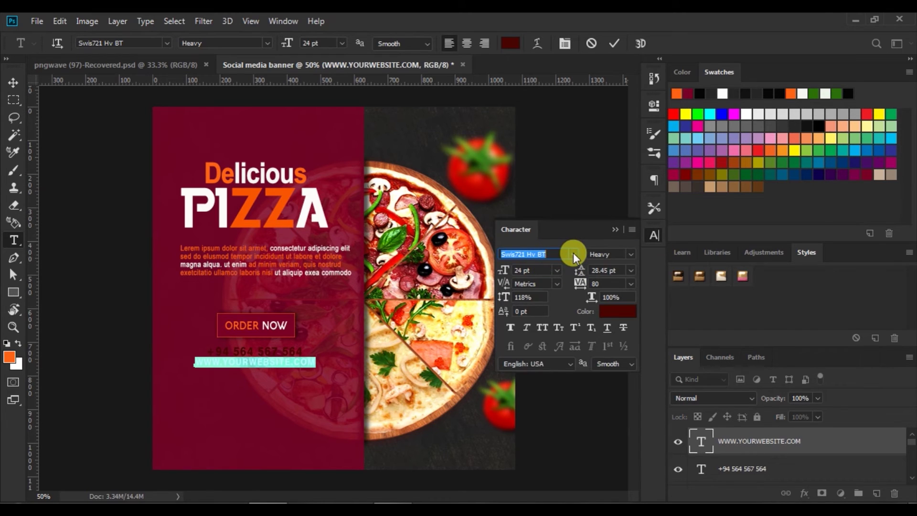
left_click(574, 253)
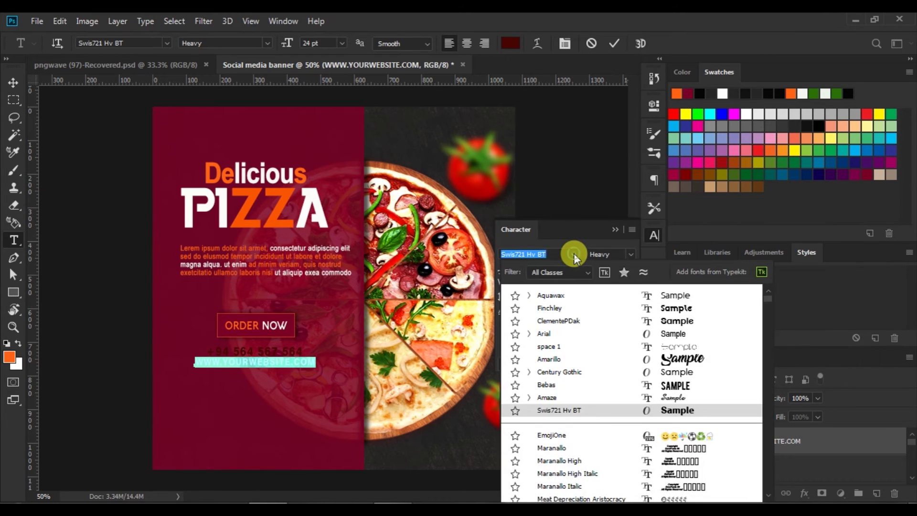
left_click(678, 295)
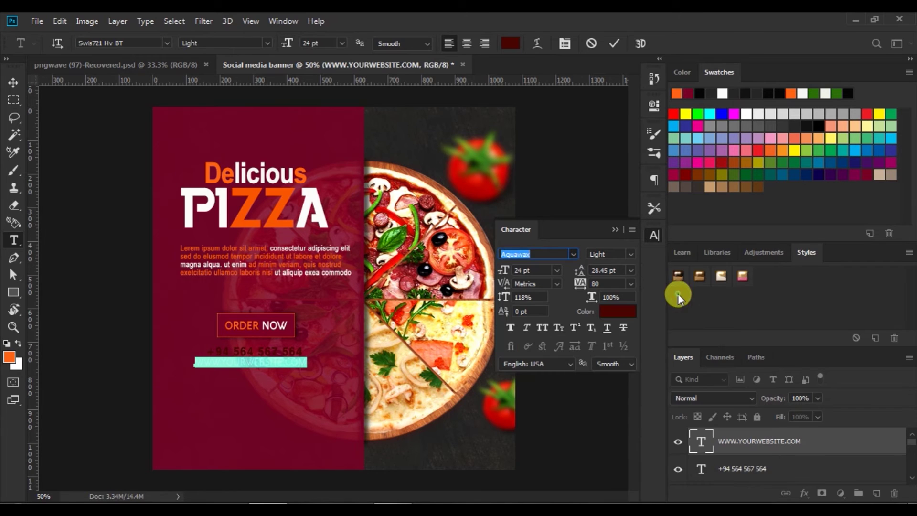
key("ctrl+Return")
left_click(631, 253)
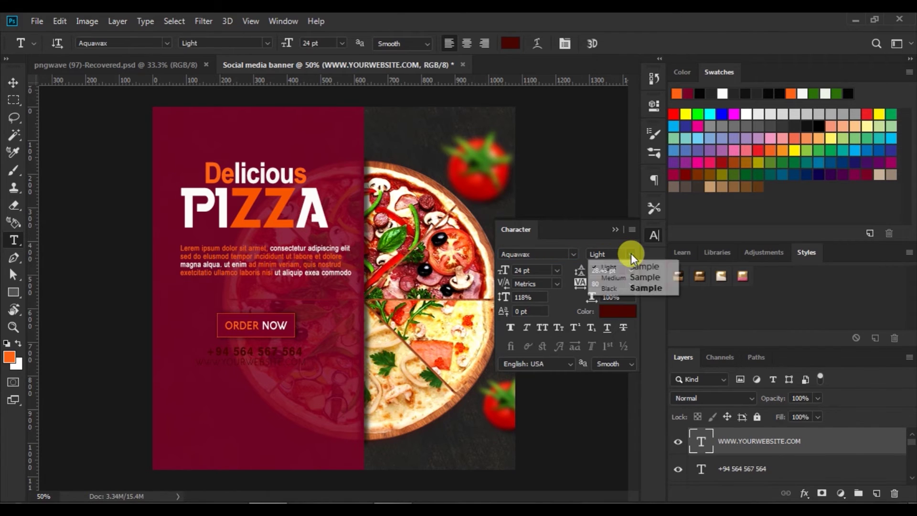
left_click(637, 276)
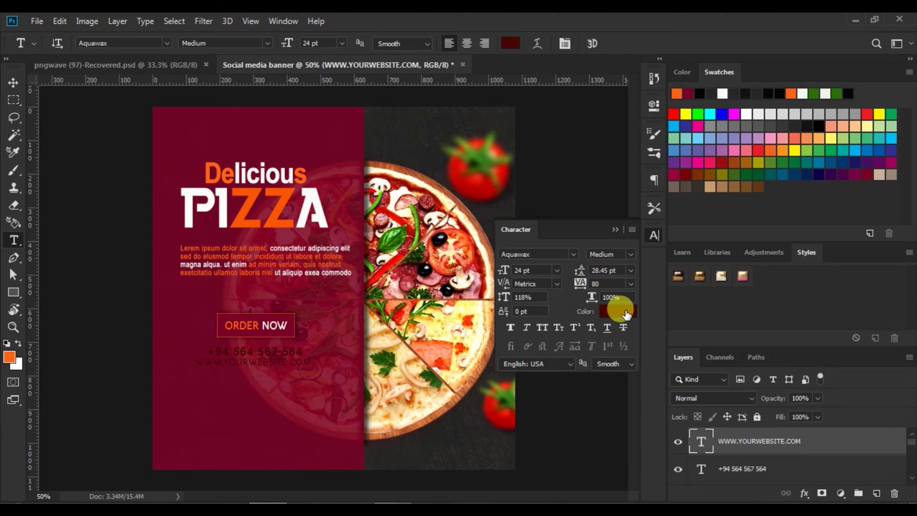
Colour the website text with orange sampled from the PIZZA title.
left_click(617, 311)
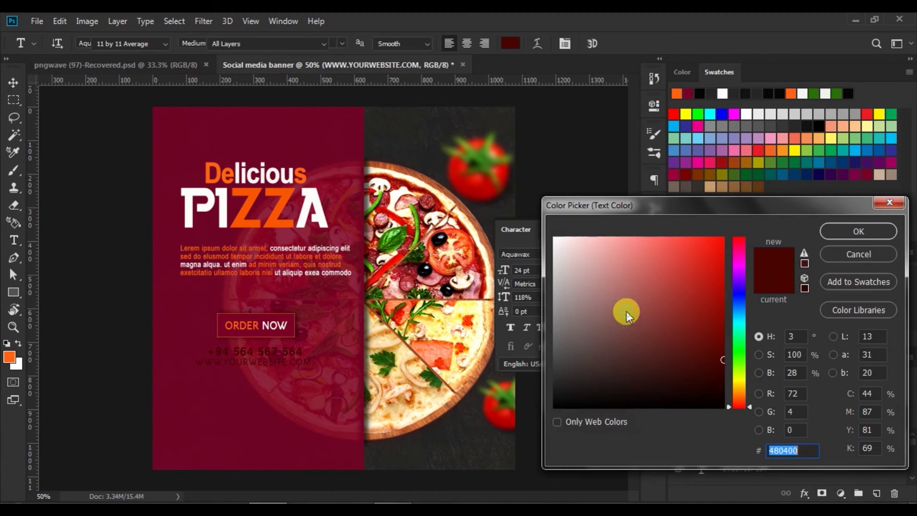
left_click(282, 191)
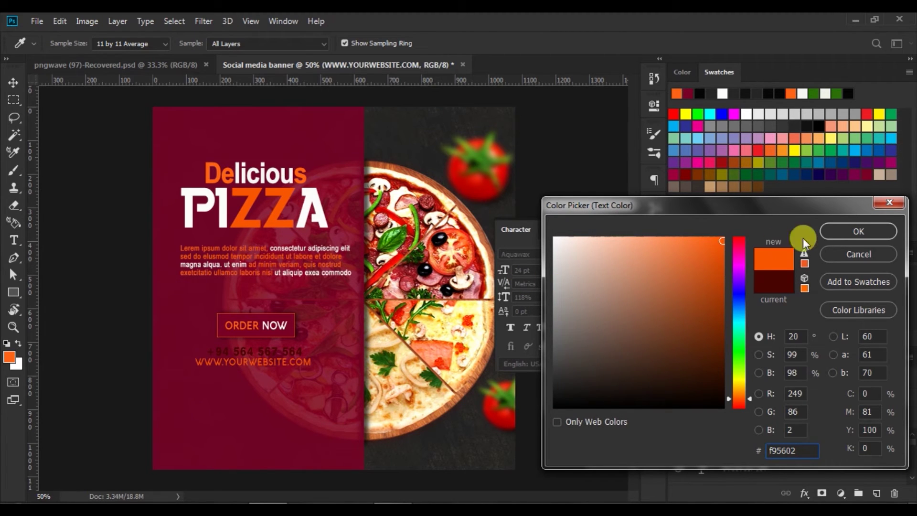
left_click(840, 230)
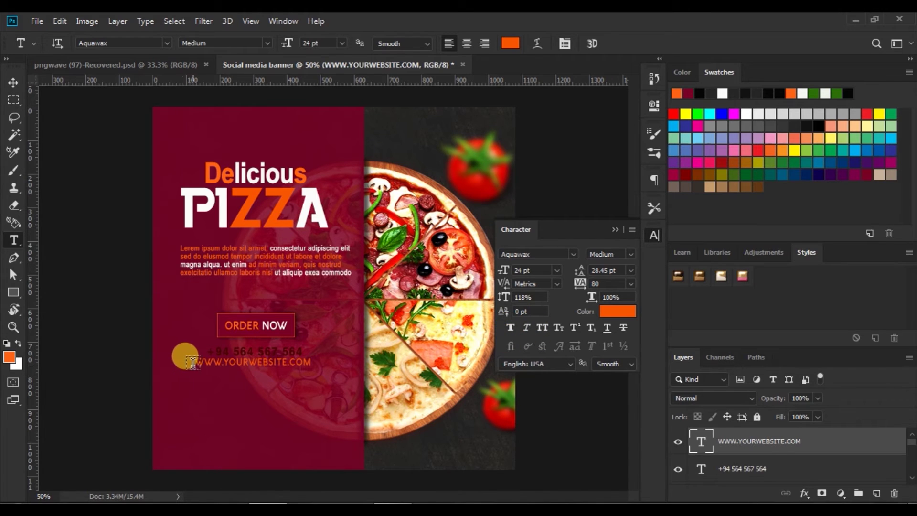
left_click_drag(196, 363, 347, 365)
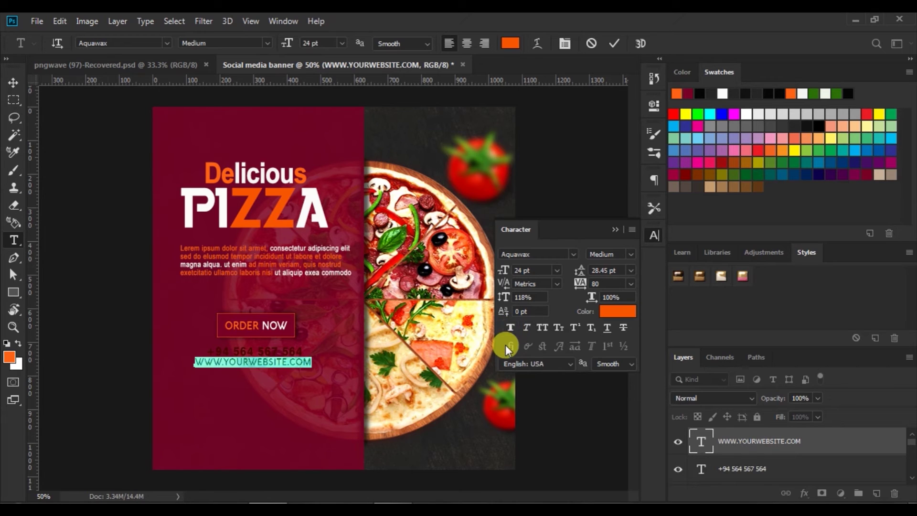
Apply Faux Bold to the website text and commit the edit.
left_click(514, 328)
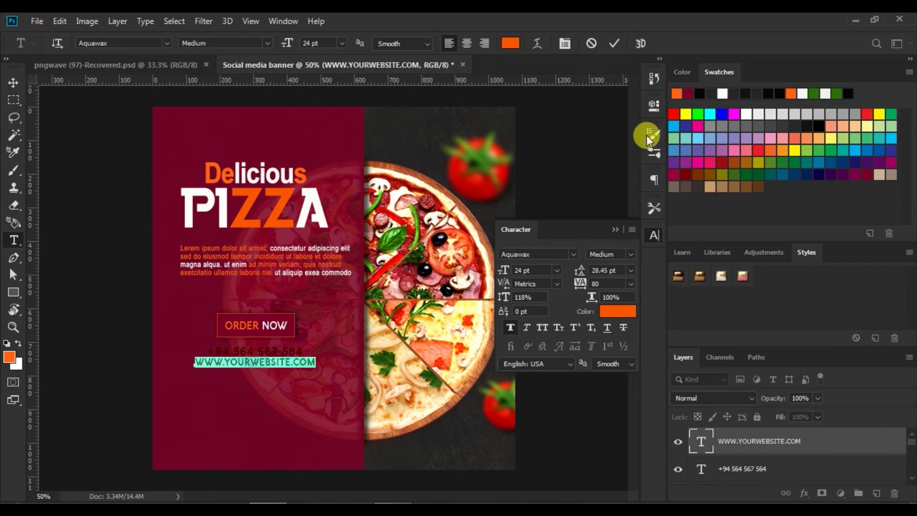
left_click(612, 44)
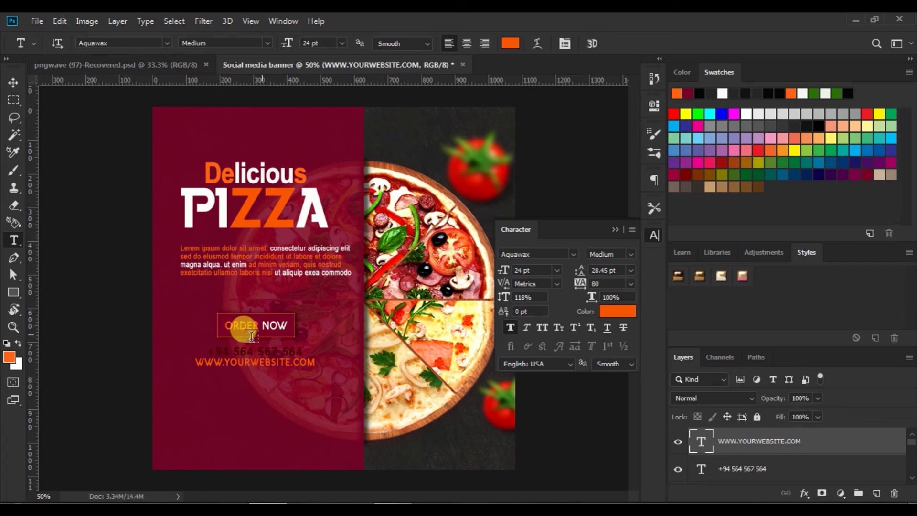
left_click_drag(205, 351, 351, 352)
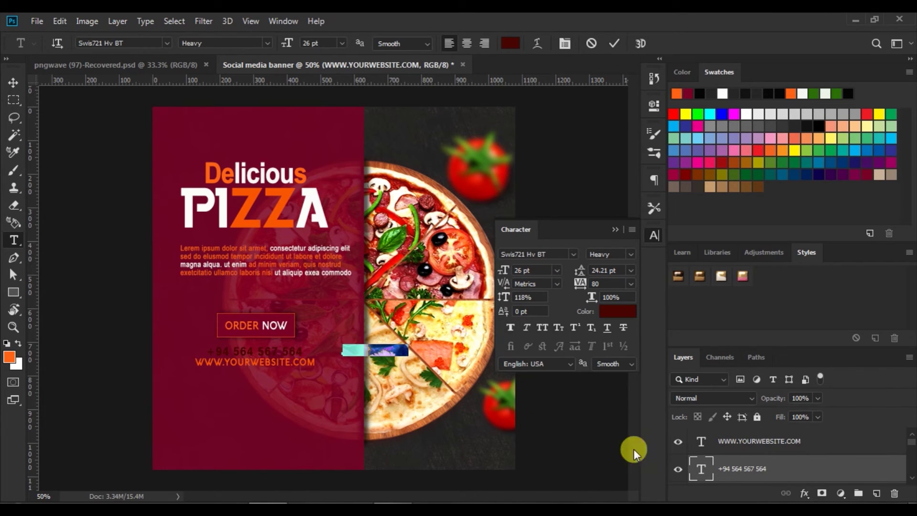
left_click(615, 231)
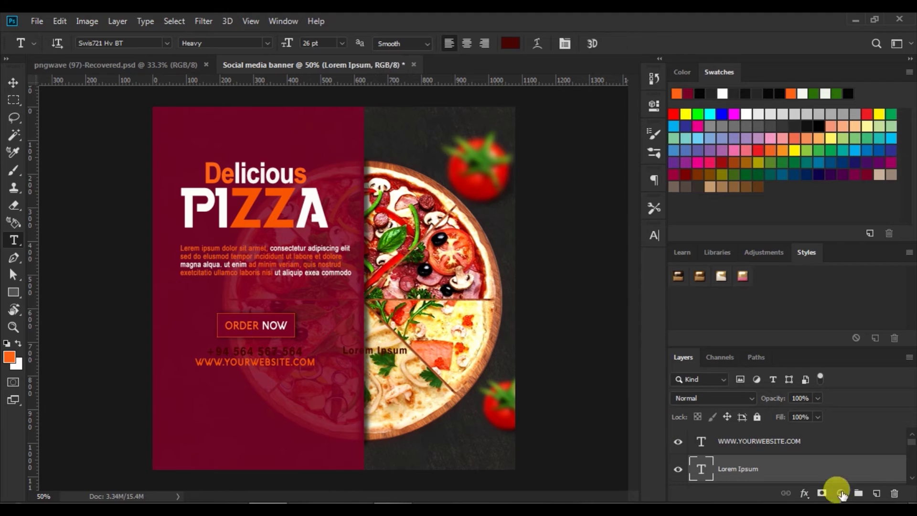
Delete the stray Lorem Ipsum text layer from the banner.
left_click(895, 493)
left_click(456, 209)
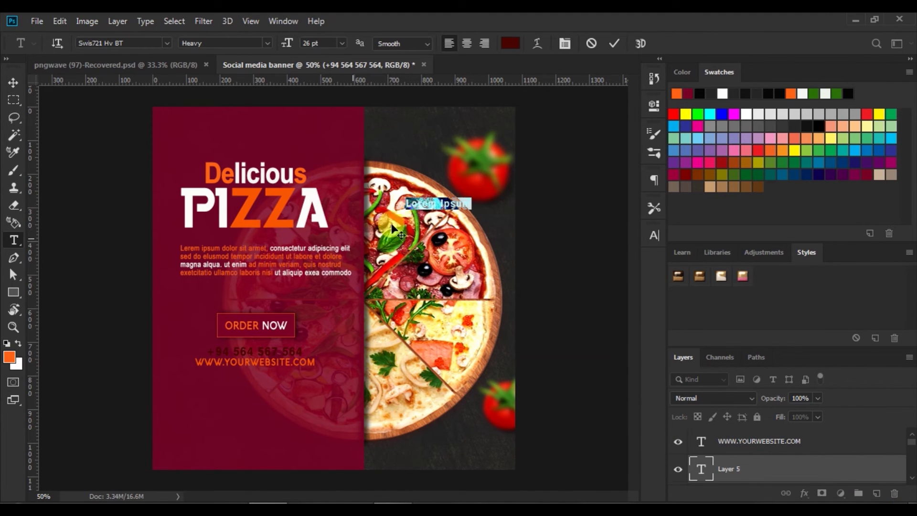
left_click(613, 43)
left_click(894, 494)
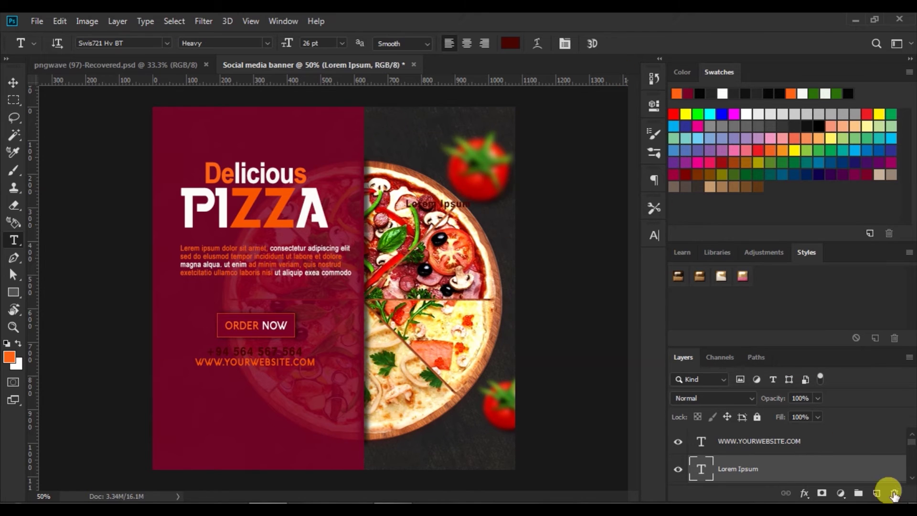
left_click(400, 206)
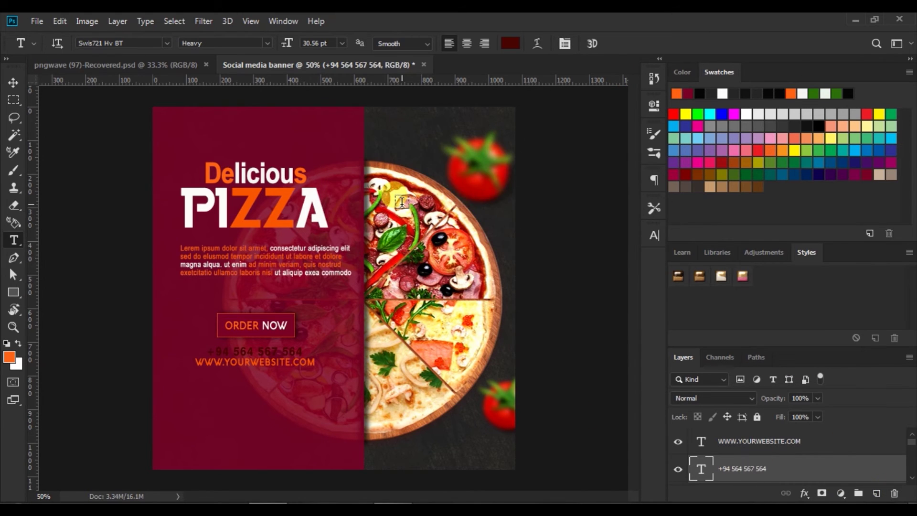
Recolour the phone number near-white (f8f3f3) and commit the text edit.
left_click_drag(208, 351, 310, 351)
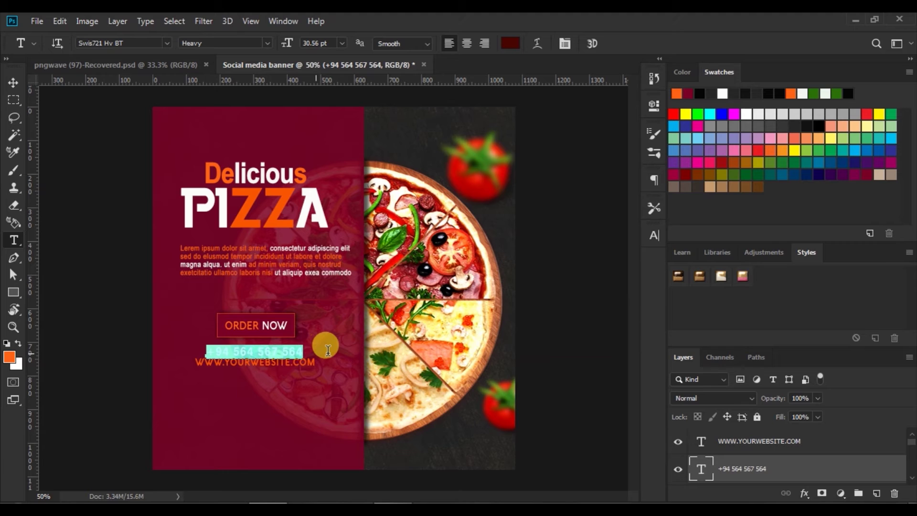
left_click(510, 43)
left_click(556, 242)
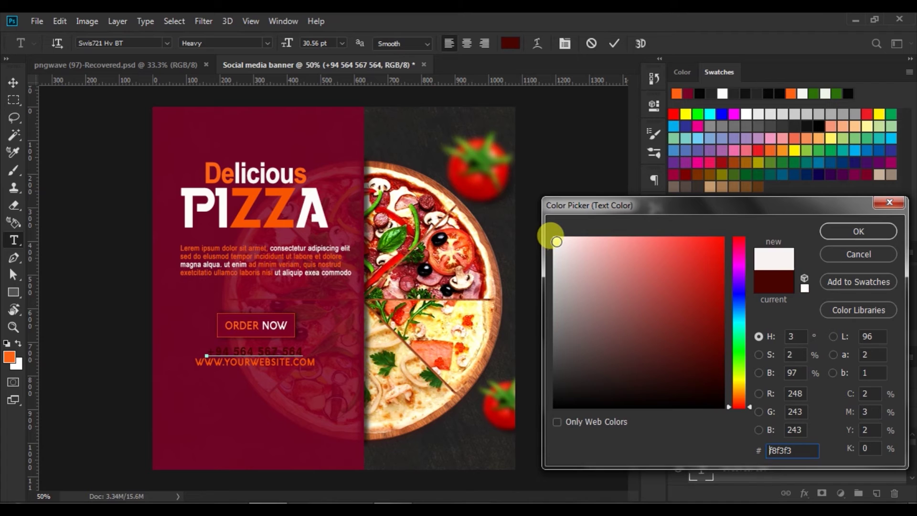
left_click(841, 231)
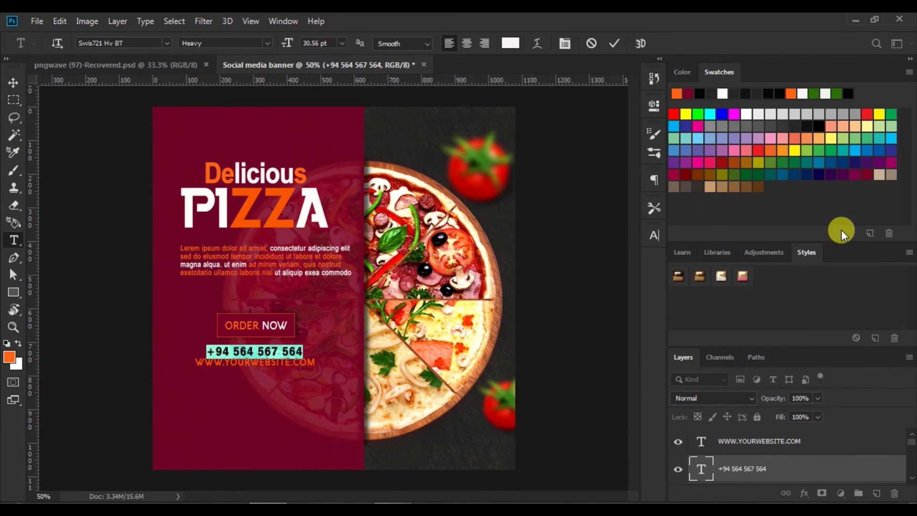
left_click(655, 235)
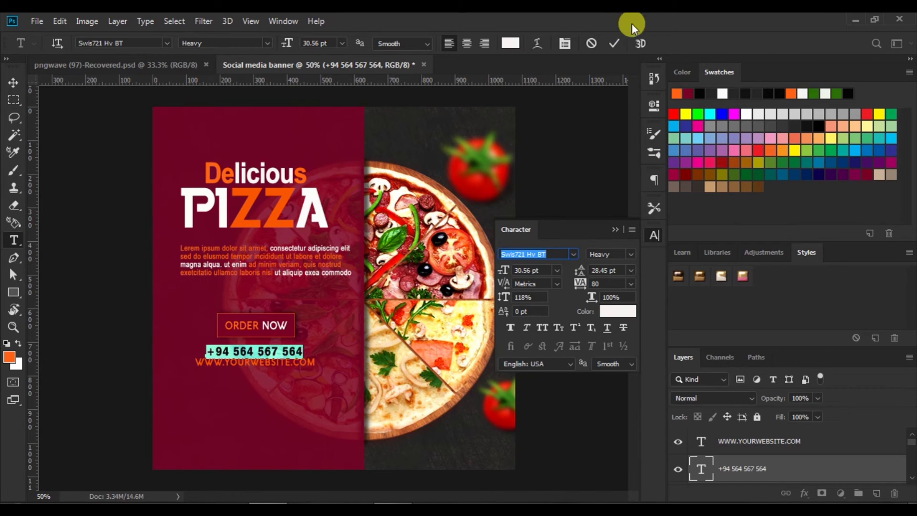
left_click(614, 43)
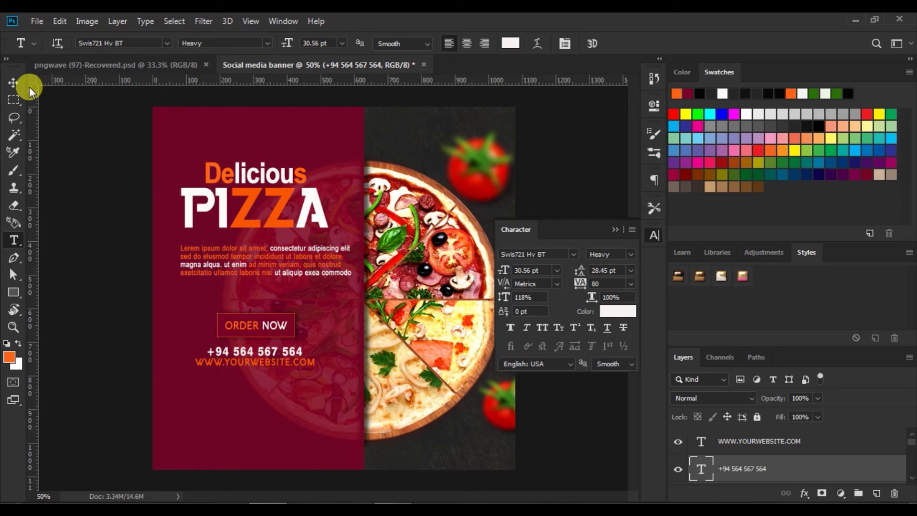
left_click(12, 82)
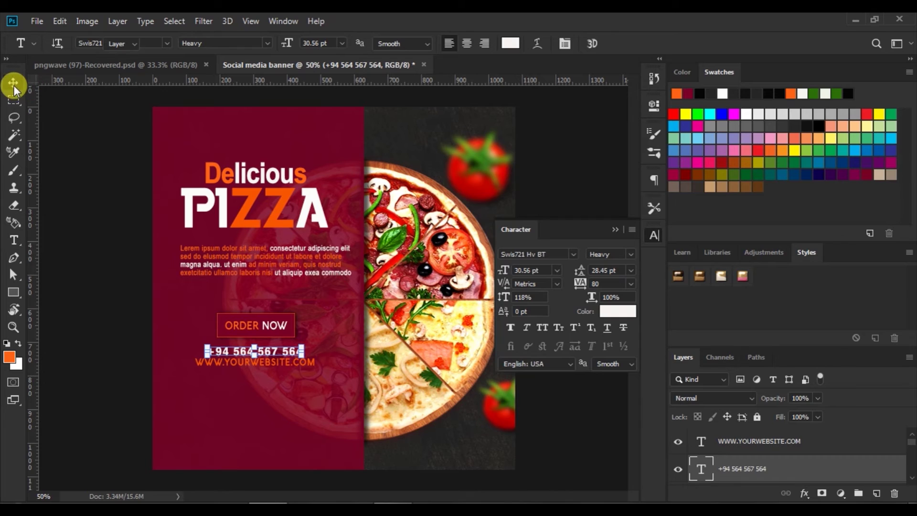
Select the website and phone-number text layers together in the Layers panel.
double_click(765, 443)
double_click(750, 468)
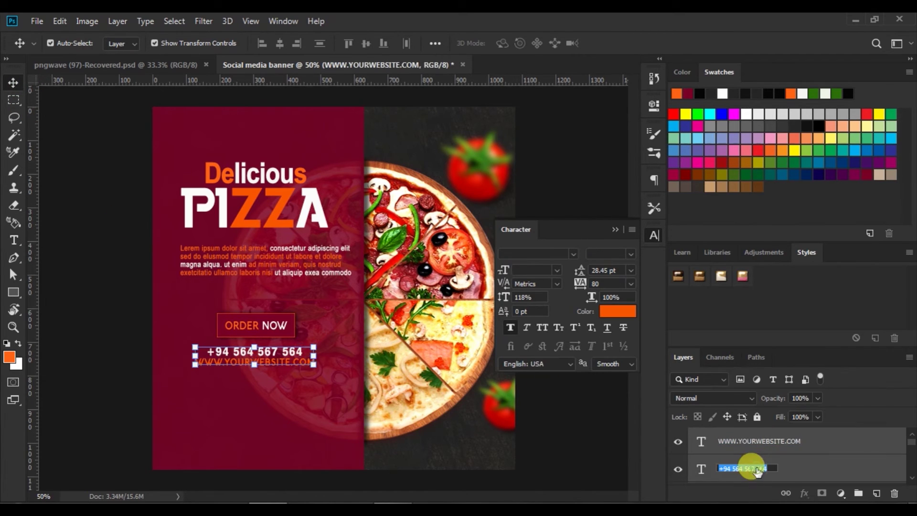
left_click(766, 442)
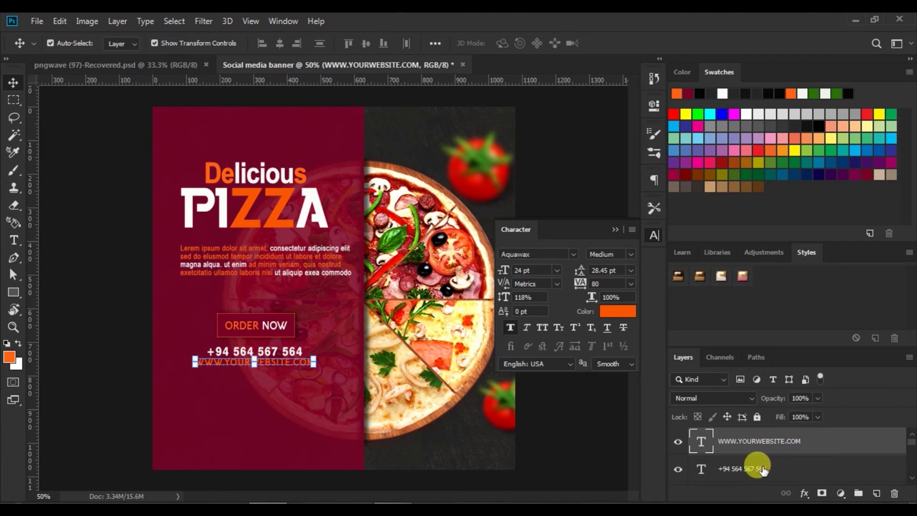
left_click(758, 469, "shift")
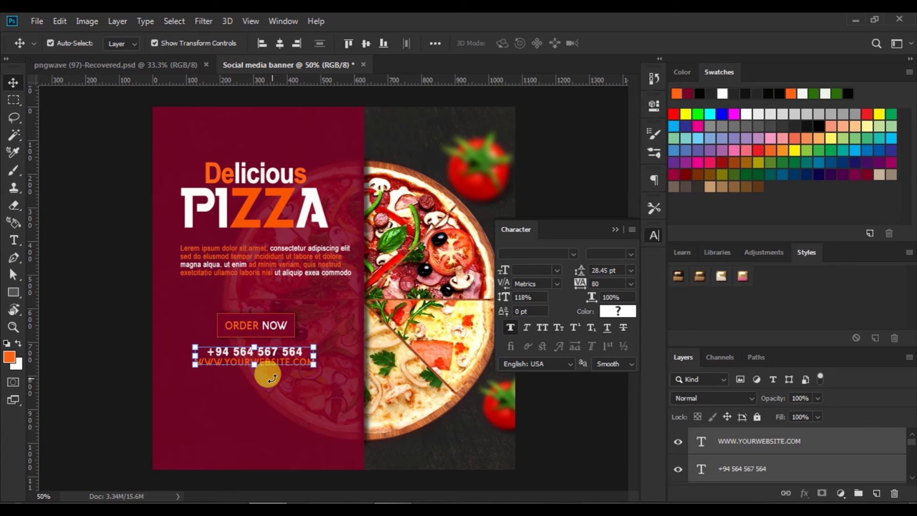
left_click(139, 378)
Nudge both contact lines slightly up and right, then bring up the pngwave (97)-Recovered.psd flyer.
left_click(262, 352)
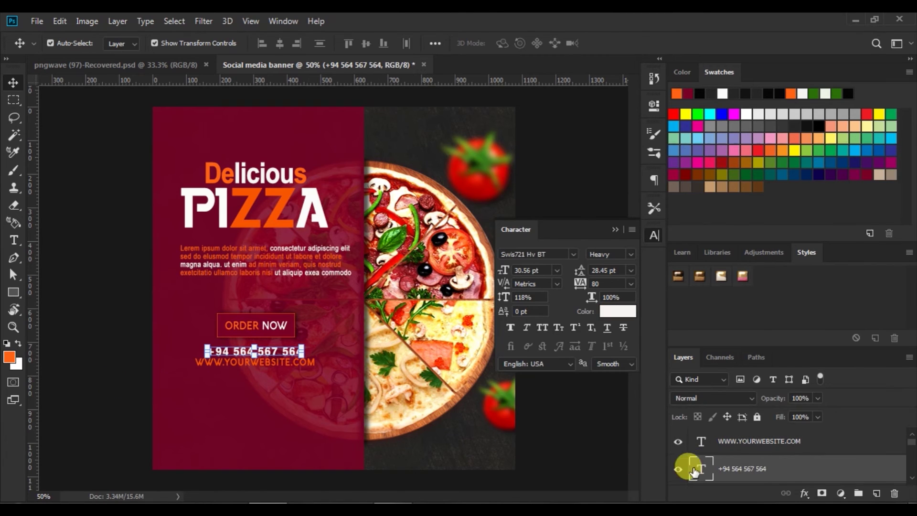
left_click(759, 437)
left_click(770, 472, "shift")
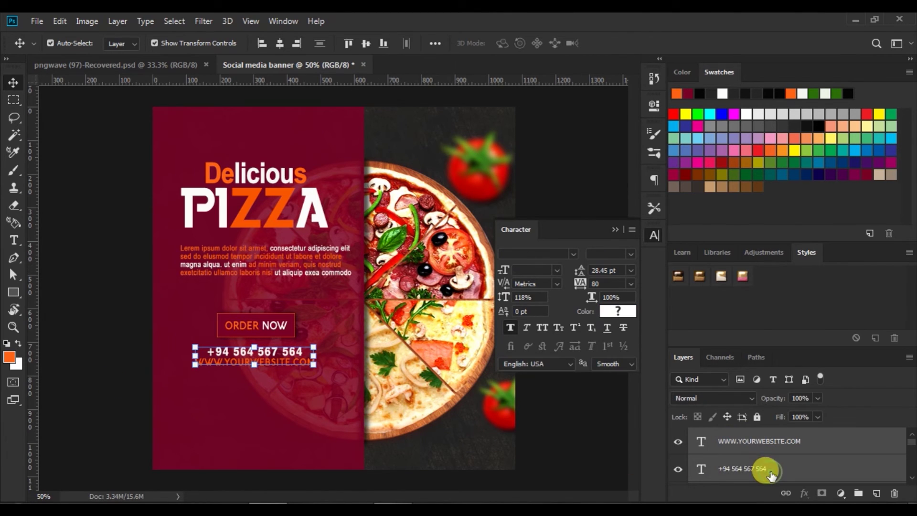
left_click_drag(294, 356, 294, 356)
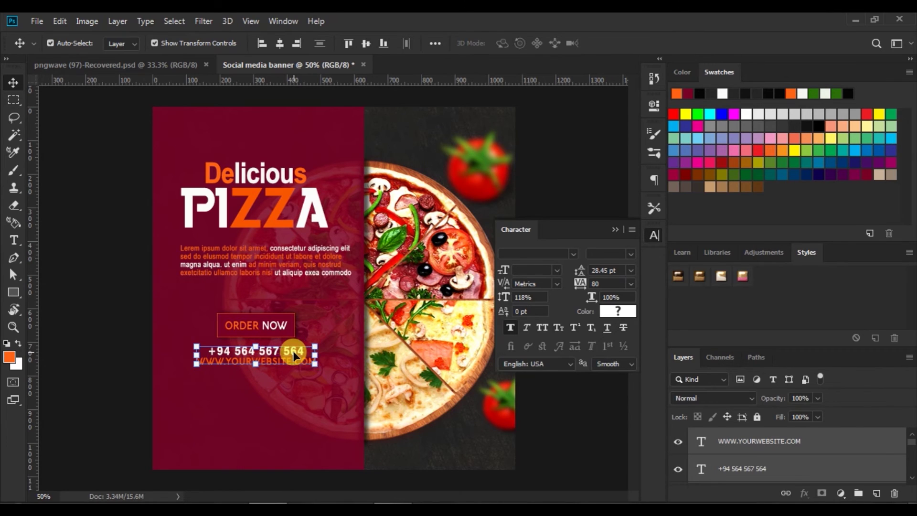
left_click(557, 415)
left_click(615, 229)
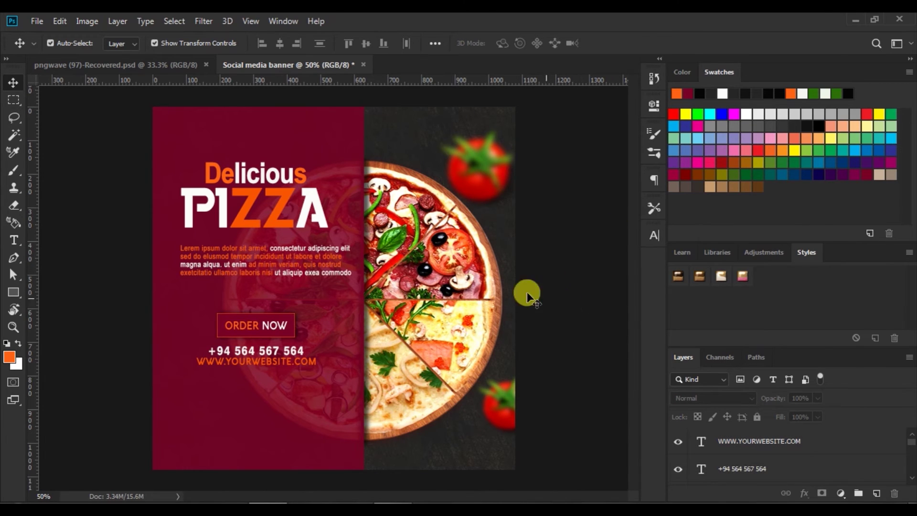
left_click(185, 65)
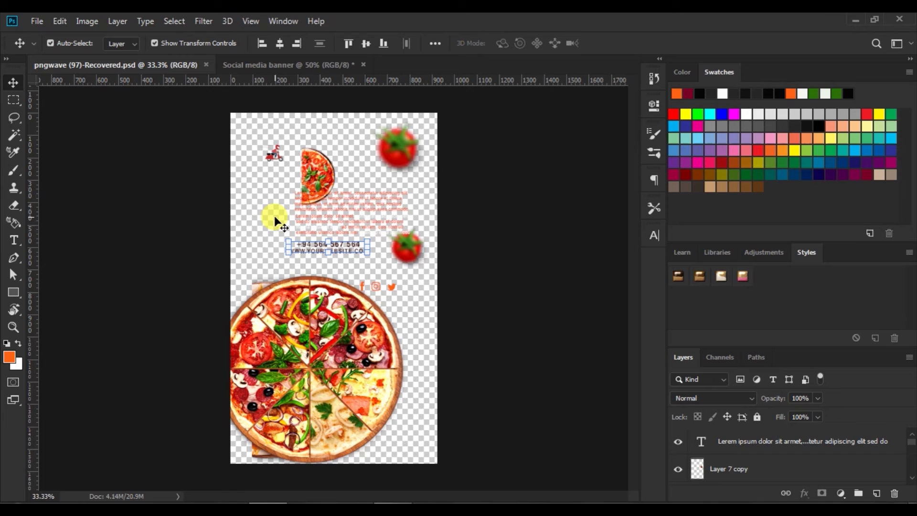
Copy the layer holding the Facebook, Instagram and Twitter icons from the pngwave flyer.
left_click(362, 286)
scroll(706, 447, "up", 2)
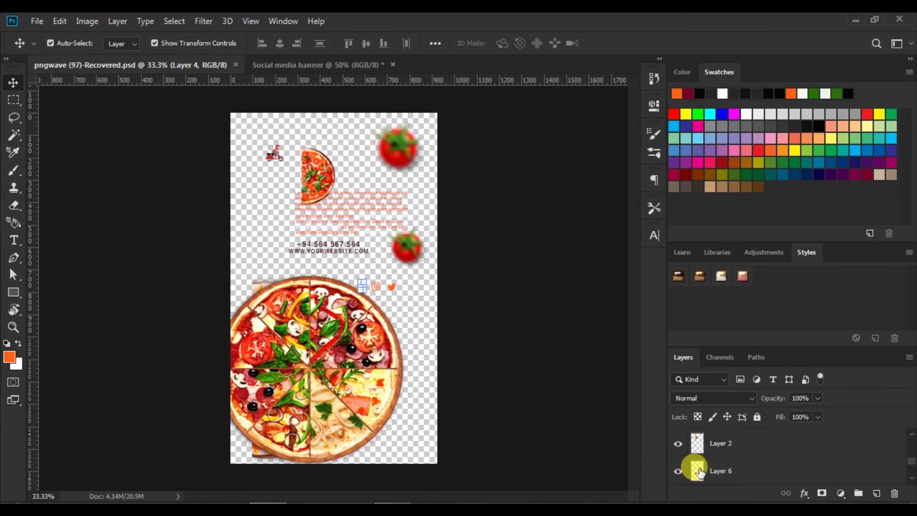
left_click(699, 472)
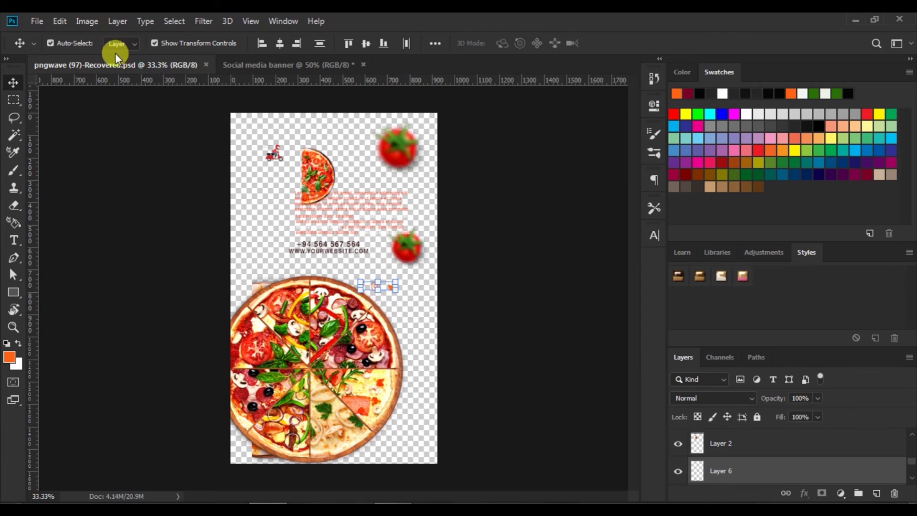
left_click(60, 23)
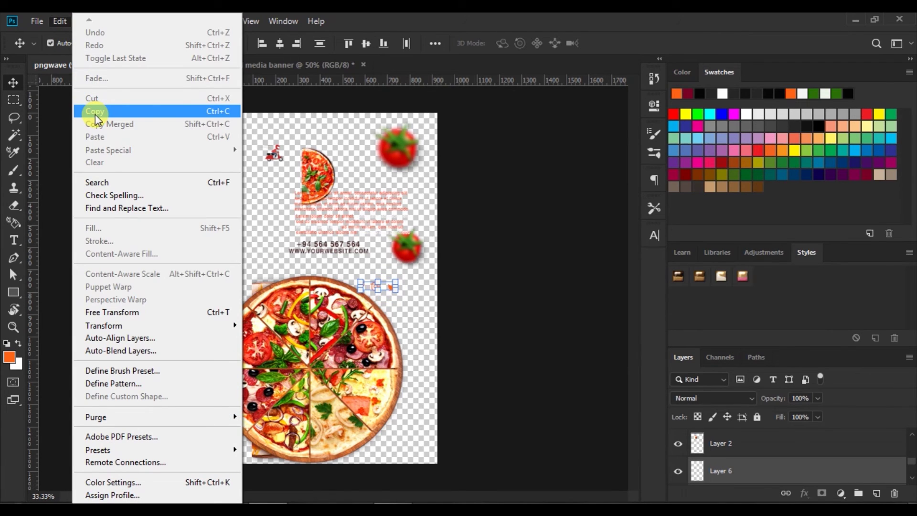
left_click(95, 114)
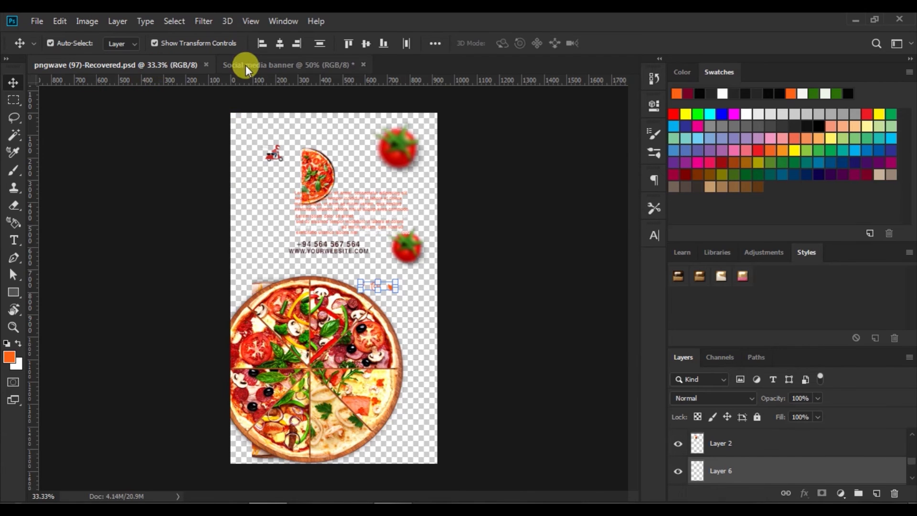
Paste the social icons into the banner and place them in the bottom-left corner.
left_click(245, 65)
left_click(60, 21)
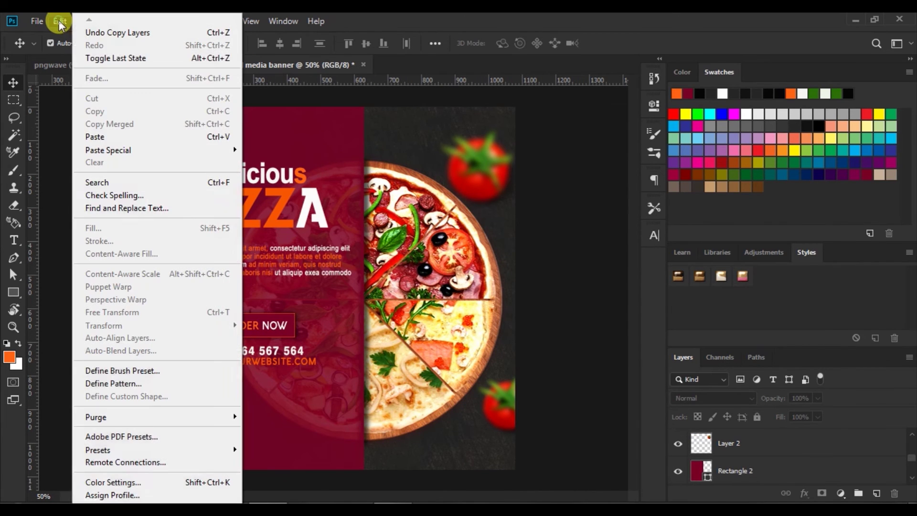
left_click(106, 136)
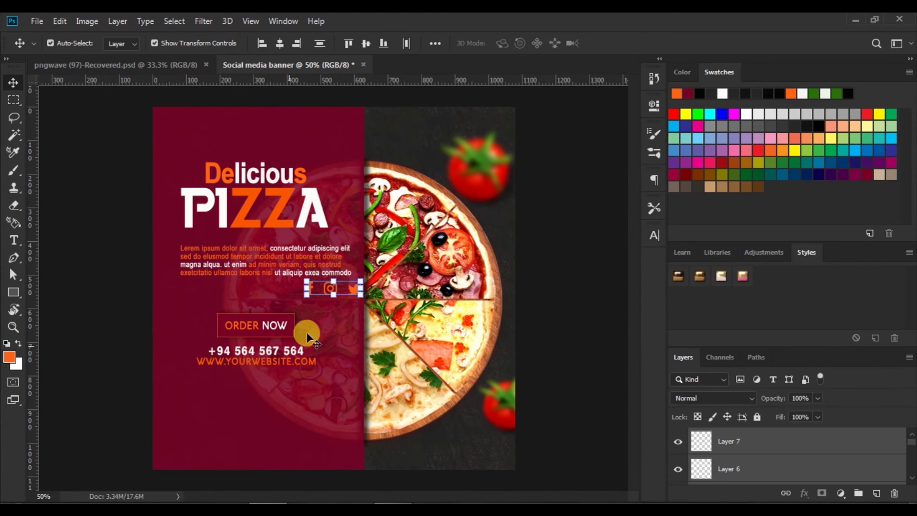
left_click_drag(349, 301, 208, 451)
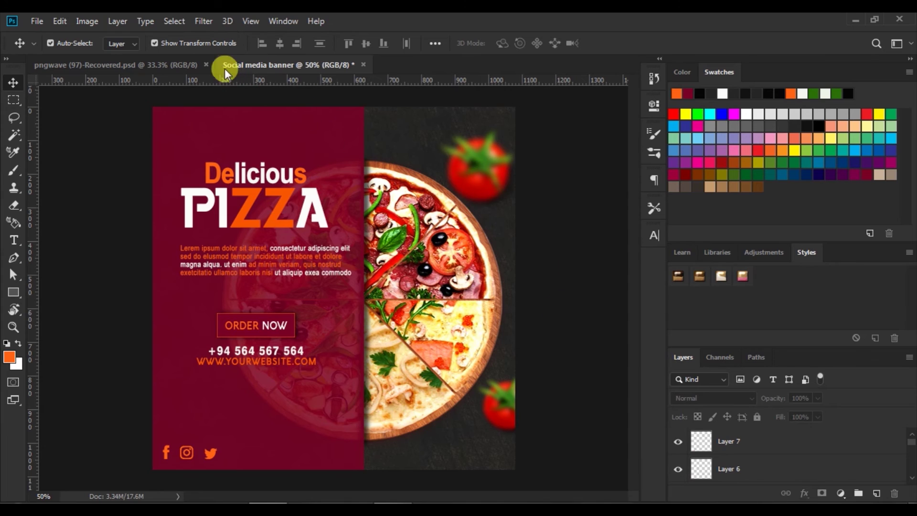
left_click(179, 64)
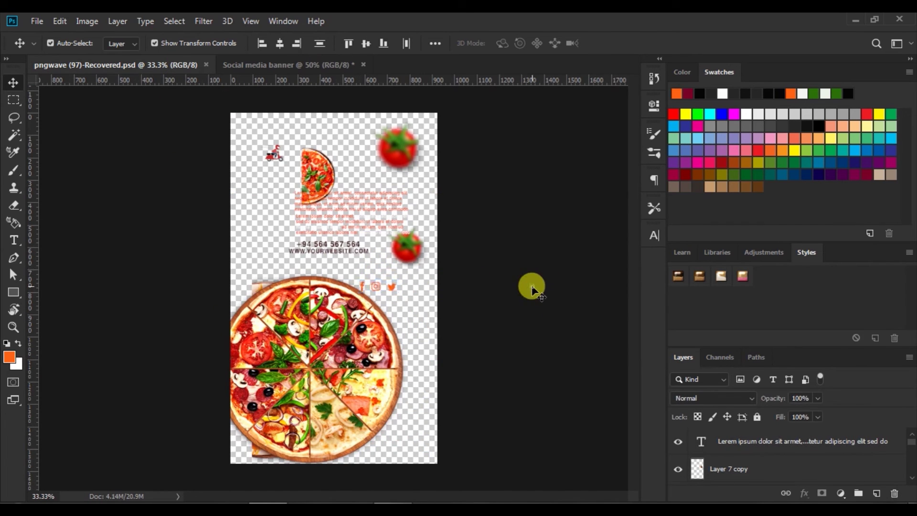
Bring the red delivery scooter from the flyer onto the banner's lower right and commit it.
mouse_move(280, 153)
left_mouse_down()
mouse_move(288, 148)
mouse_move(440, 356)
left_mouse_up()
mouse_move(466, 444)
left_mouse_down()
mouse_move(484, 422)
mouse_move(466, 433)
left_mouse_up()
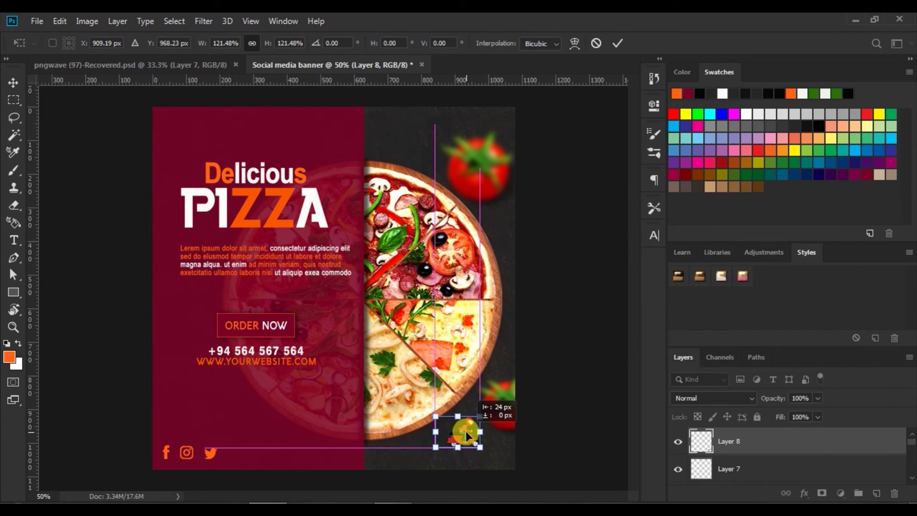
left_click(616, 43)
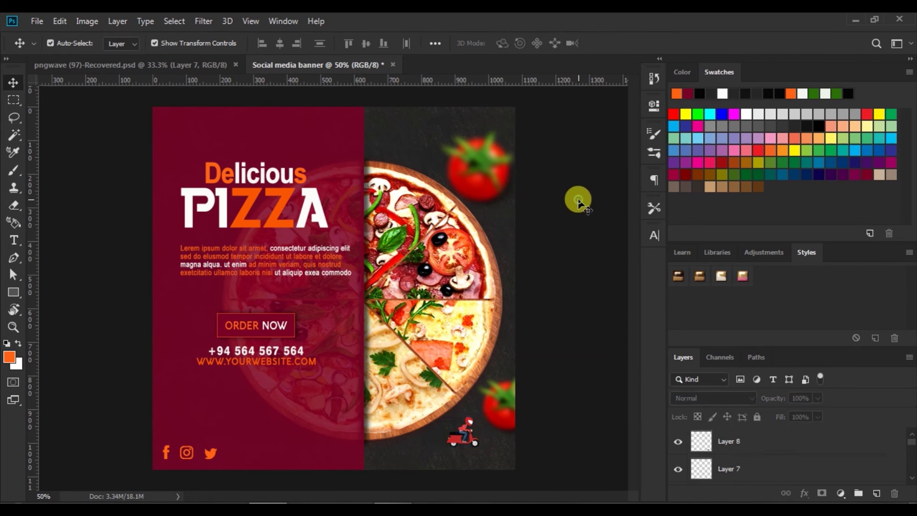
Add a Lorem Ipsum text line at the banner's bottom, left of the scooter, at 30 pt.
left_click(13, 240)
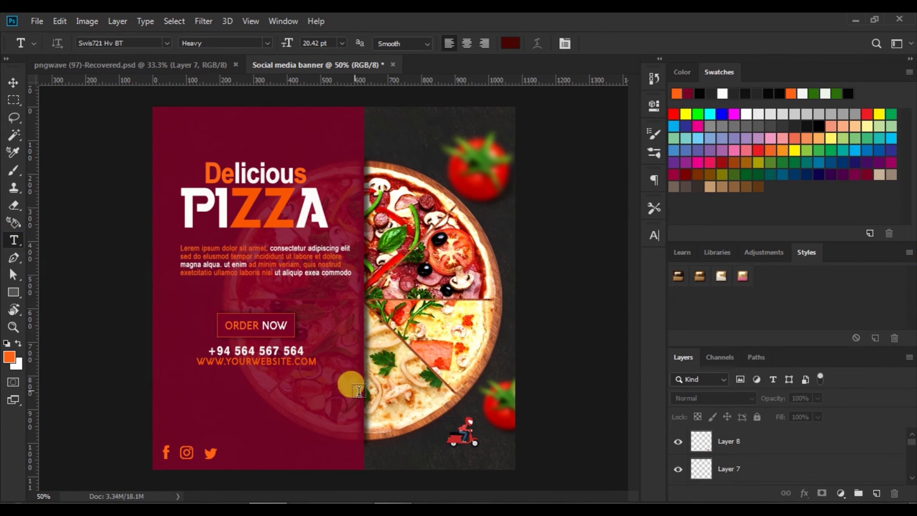
left_click(401, 457)
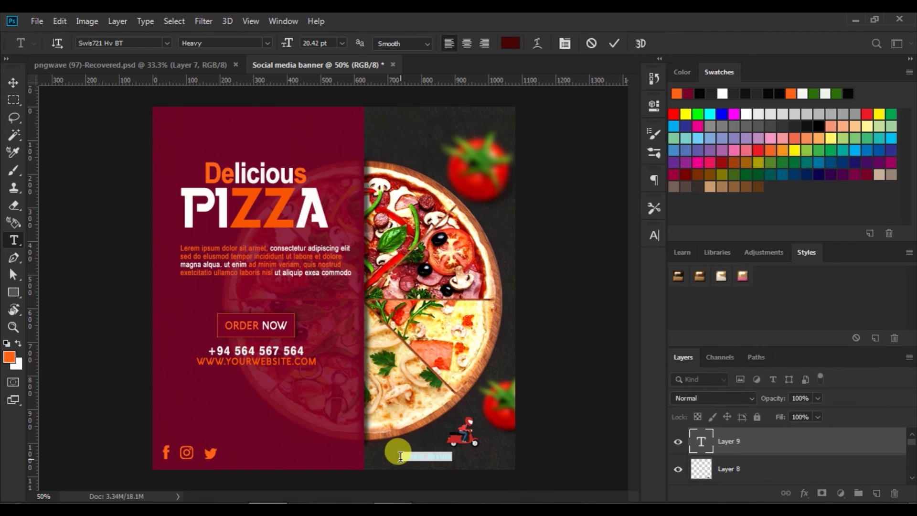
left_click(342, 43)
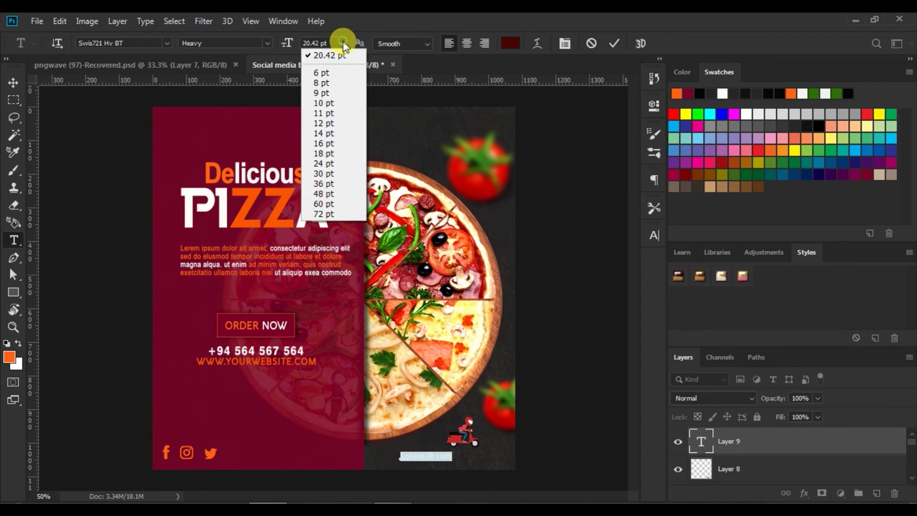
left_click(323, 184)
key("ctrl+Return")
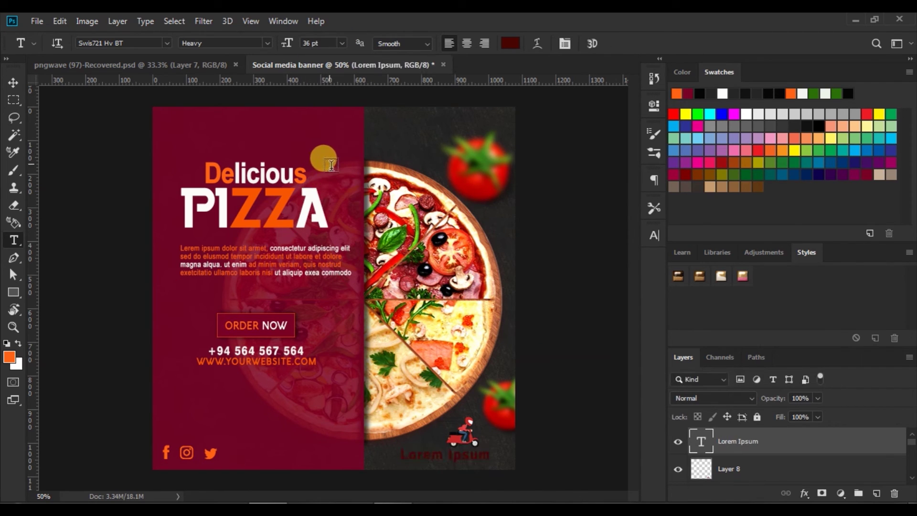
left_click(343, 42)
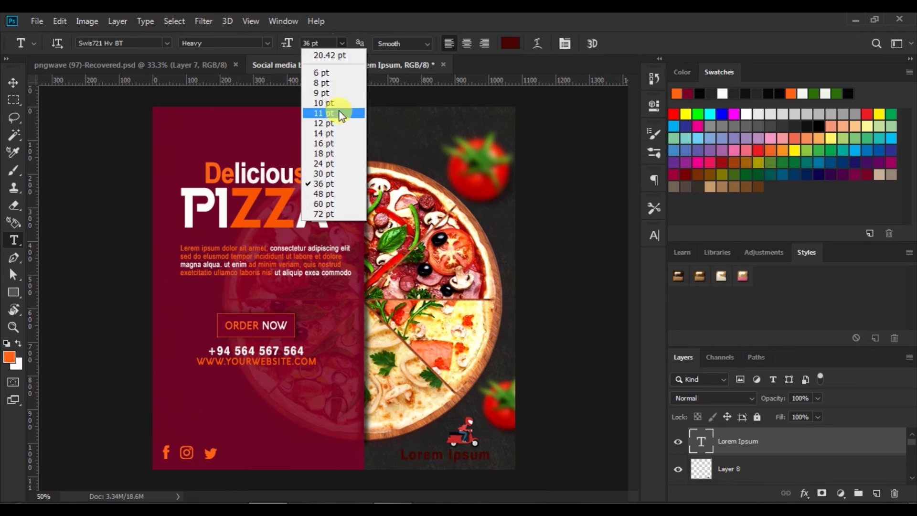
left_click(328, 177)
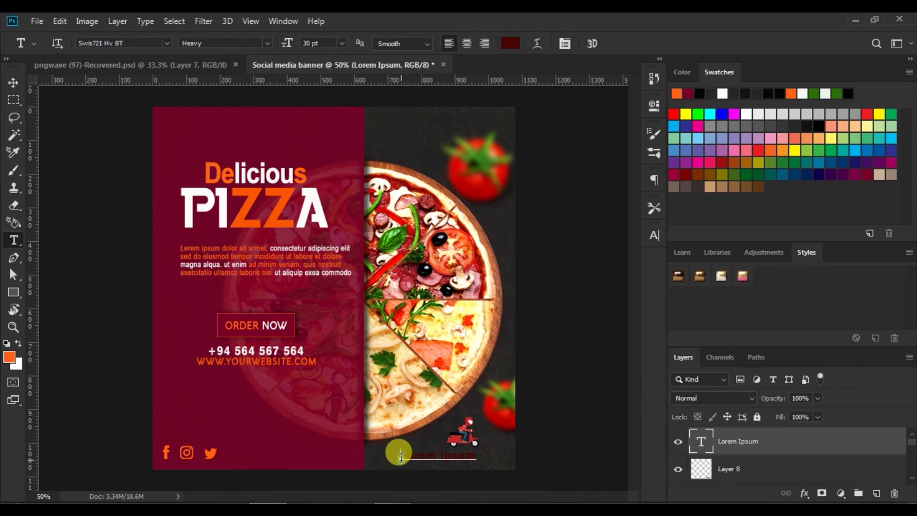
Color the Lorem Ipsum text with the orange sampled from the PIZZA title.
left_click_drag(401, 456, 479, 454)
left_click(510, 43)
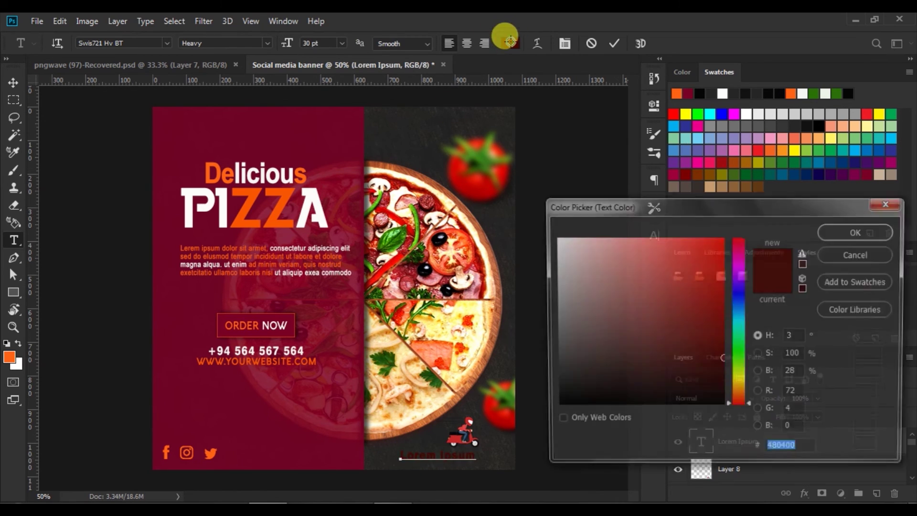
left_click(274, 220)
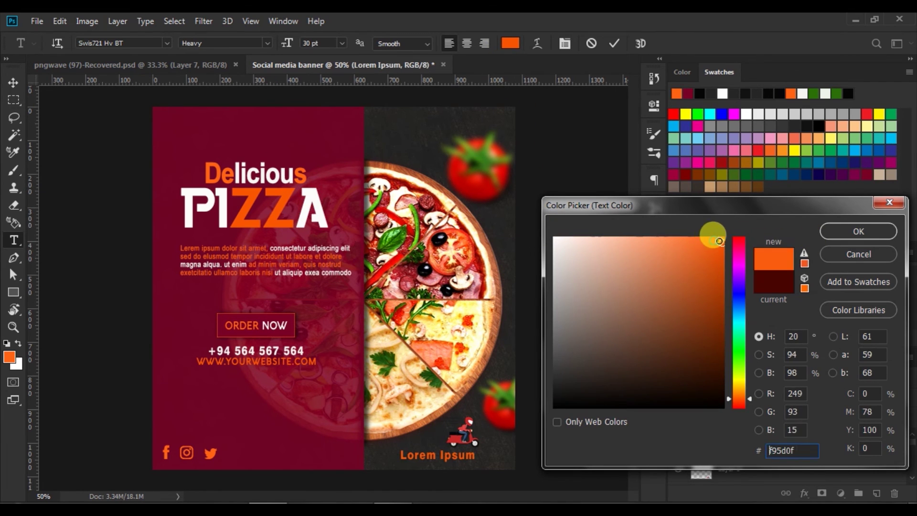
left_click(833, 234)
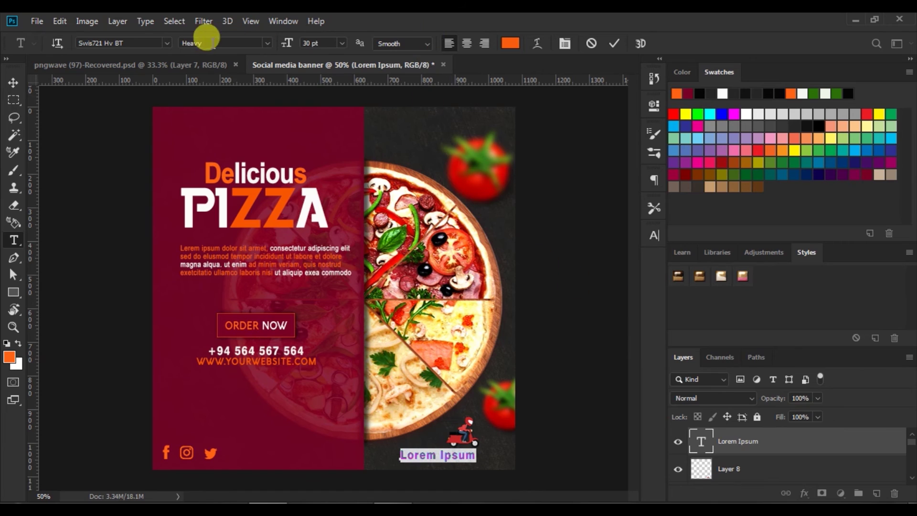
Set the Lorem Ipsum text to the Aquawax font at Medium weight.
left_click(169, 43)
left_click(169, 43)
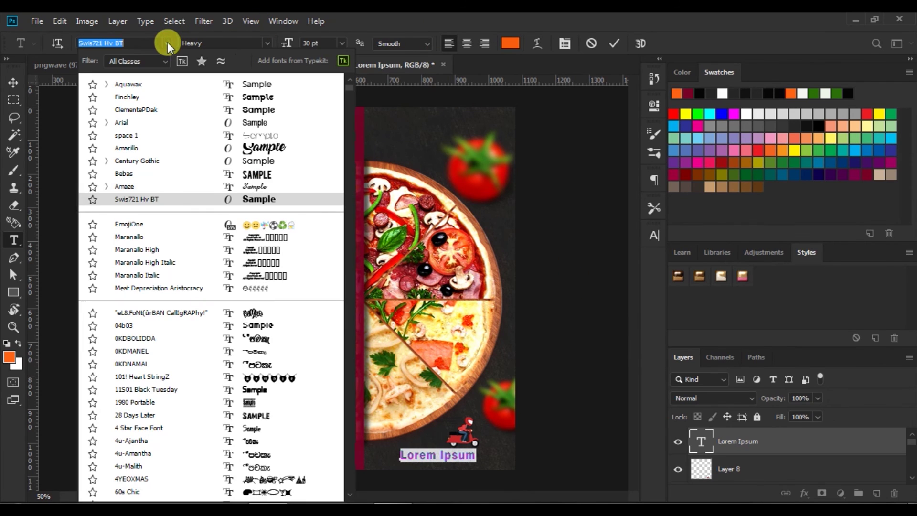
left_click(247, 83)
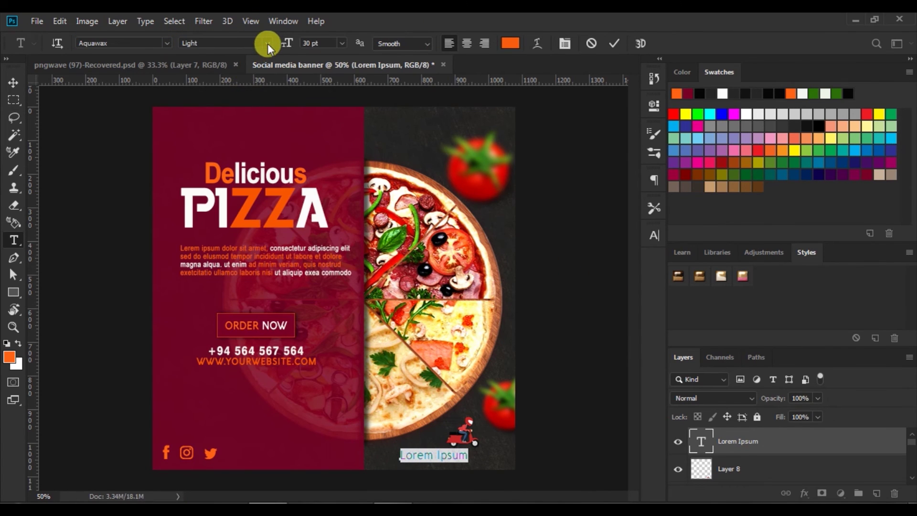
left_click(267, 44)
left_click(246, 67)
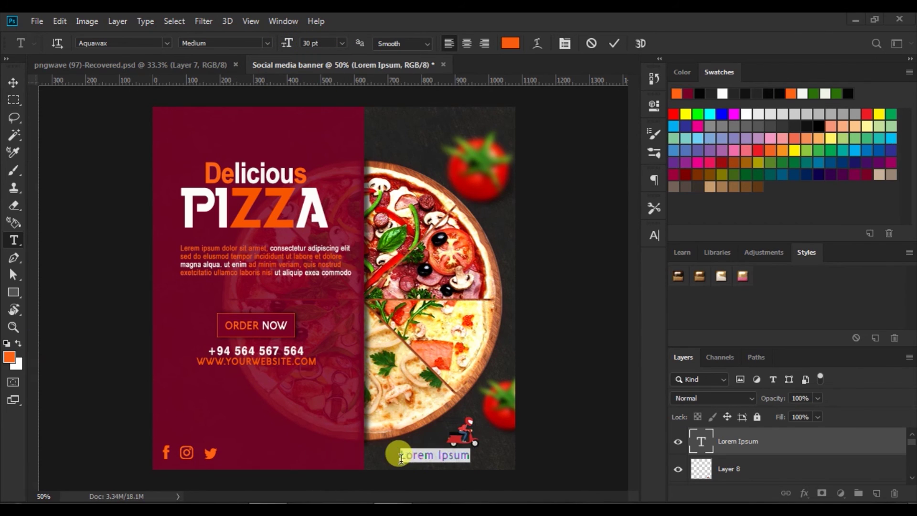
left_click_drag(400, 458, 484, 466)
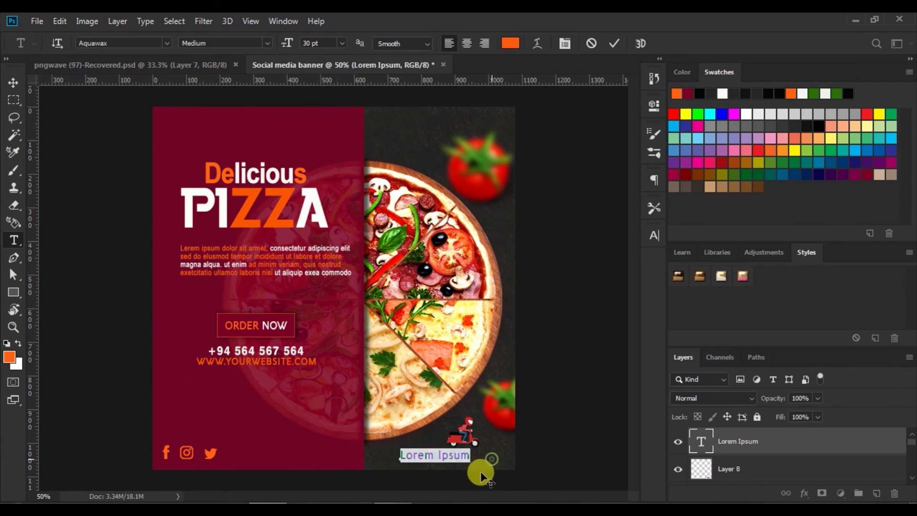
Change the bottom text to 'Free Home Delivary' at 24 pt.
type("E")
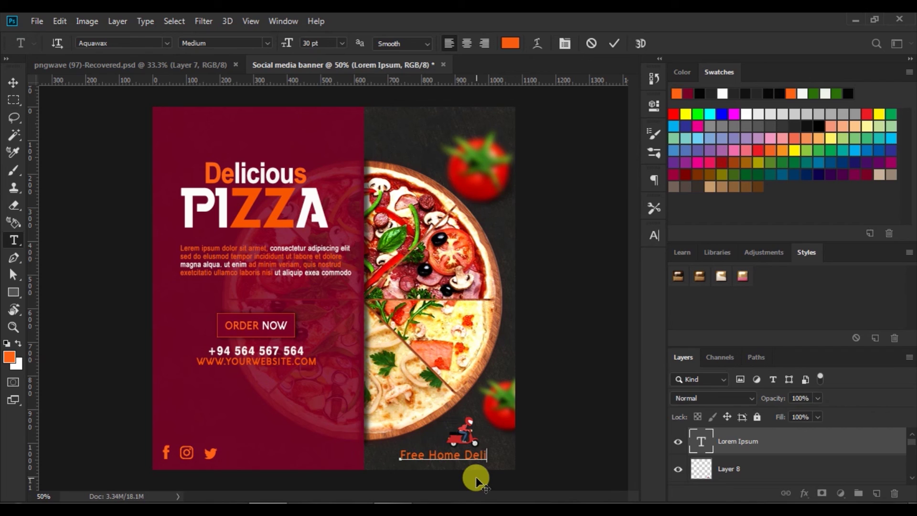
left_click_drag(401, 455, 526, 456)
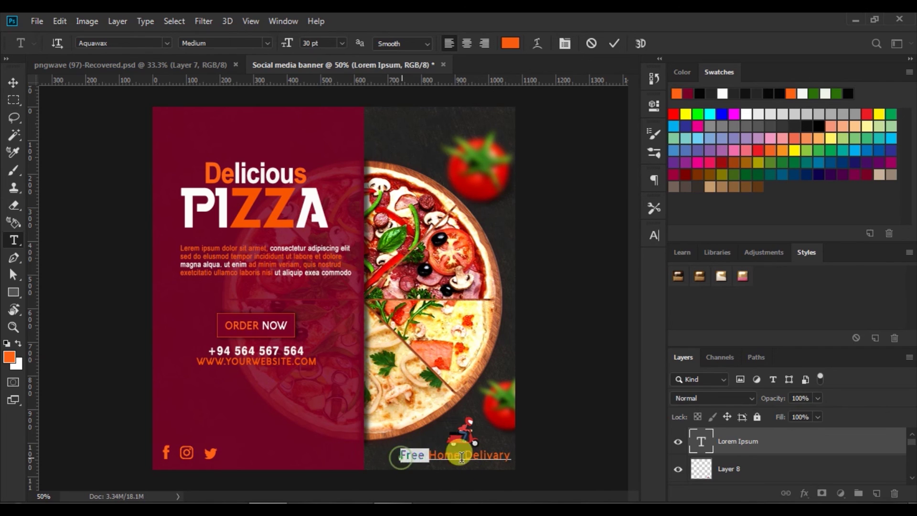
left_click(342, 43)
left_click(326, 164)
key("ctrl+Return")
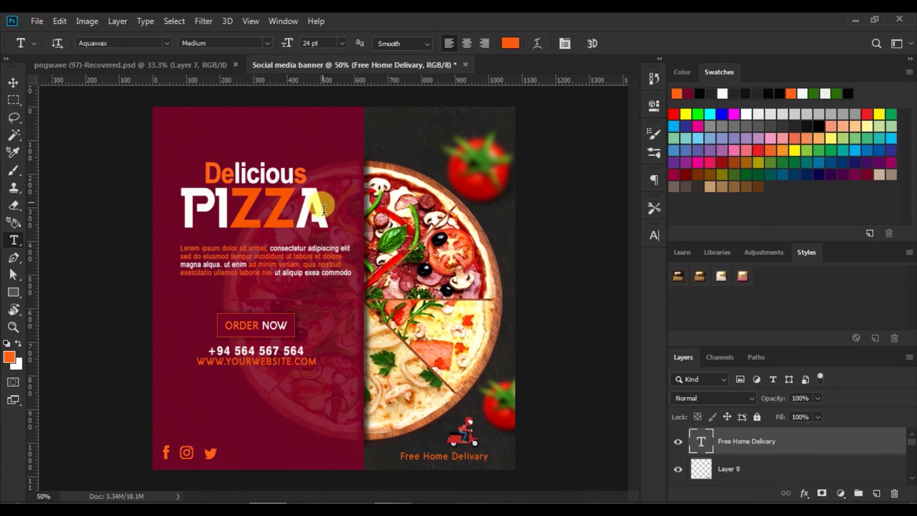
Move the delivery text into the lower-right corner with the scooter just above it.
left_click(10, 85)
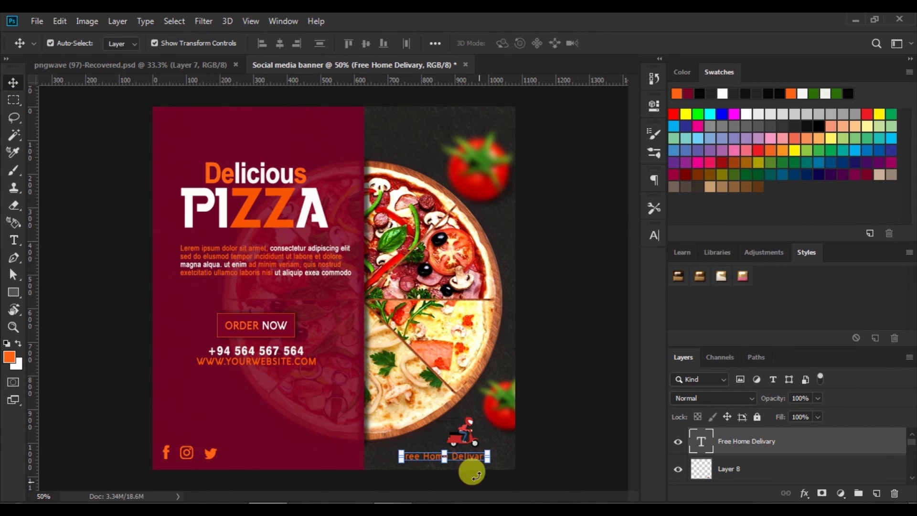
left_click_drag(465, 456, 472, 460)
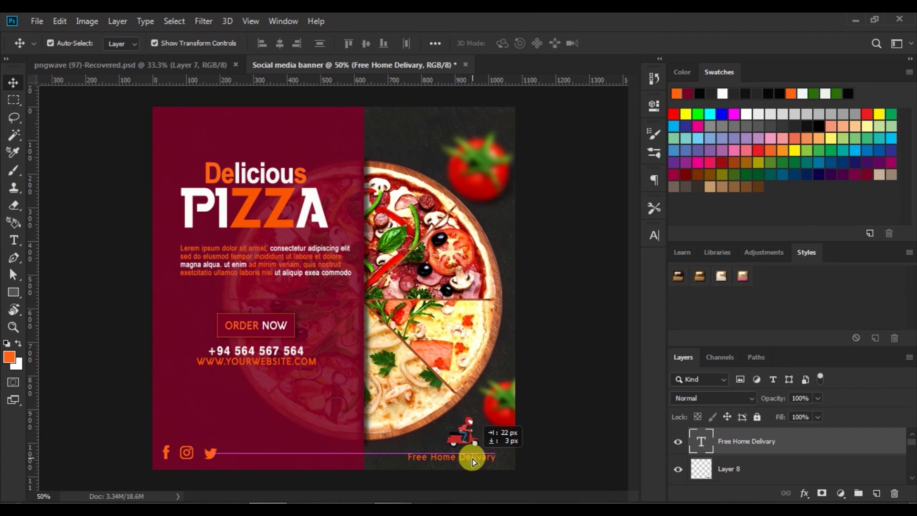
left_click_drag(472, 462, 473, 459)
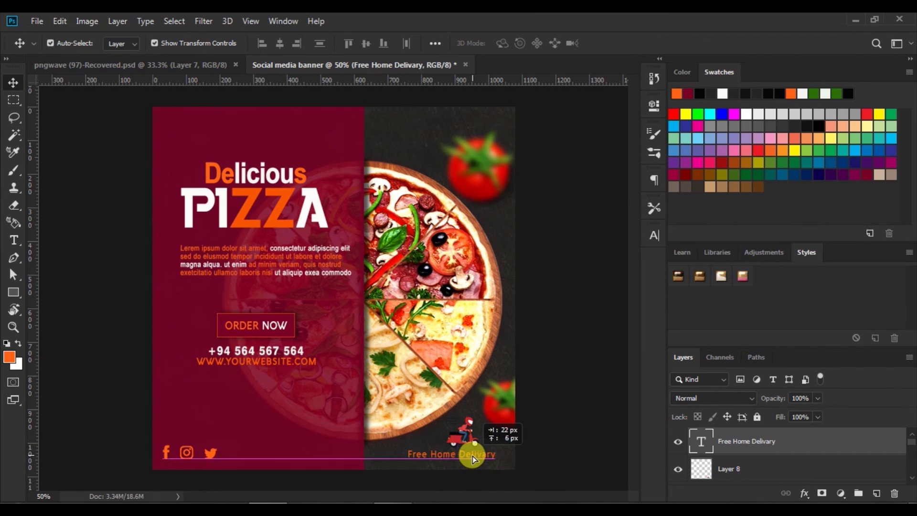
left_click(549, 432)
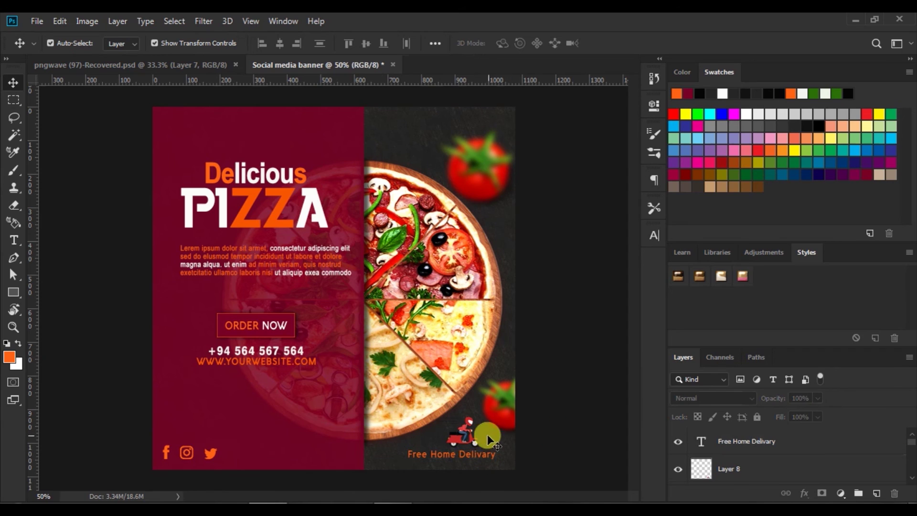
left_click(462, 433)
left_click_drag(461, 434, 478, 435)
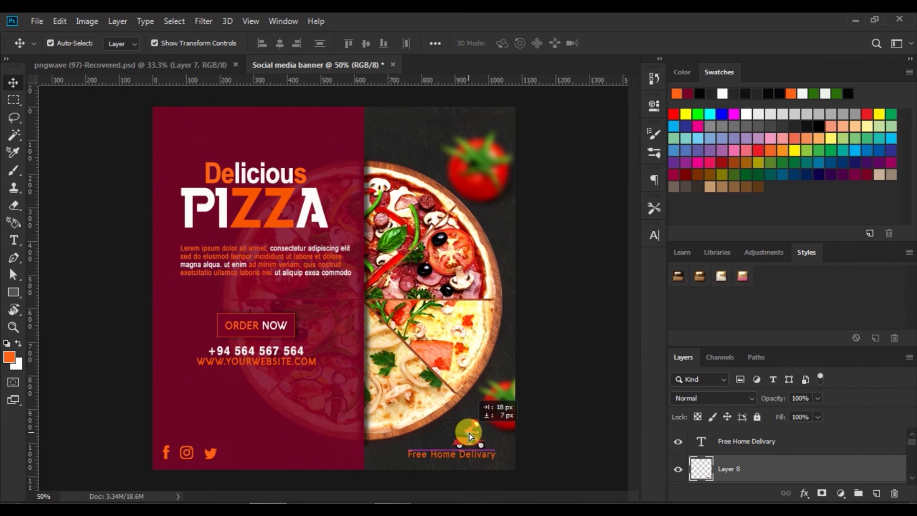
left_click(555, 435)
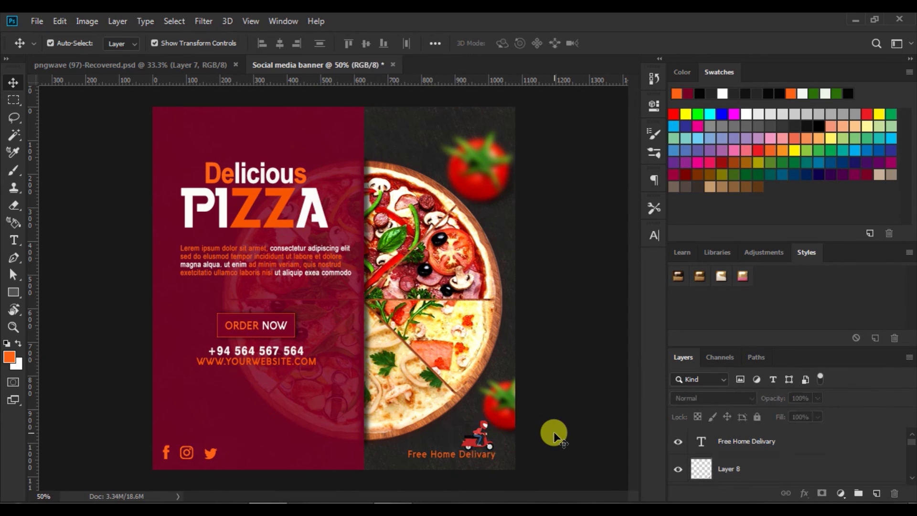
left_click(13, 240)
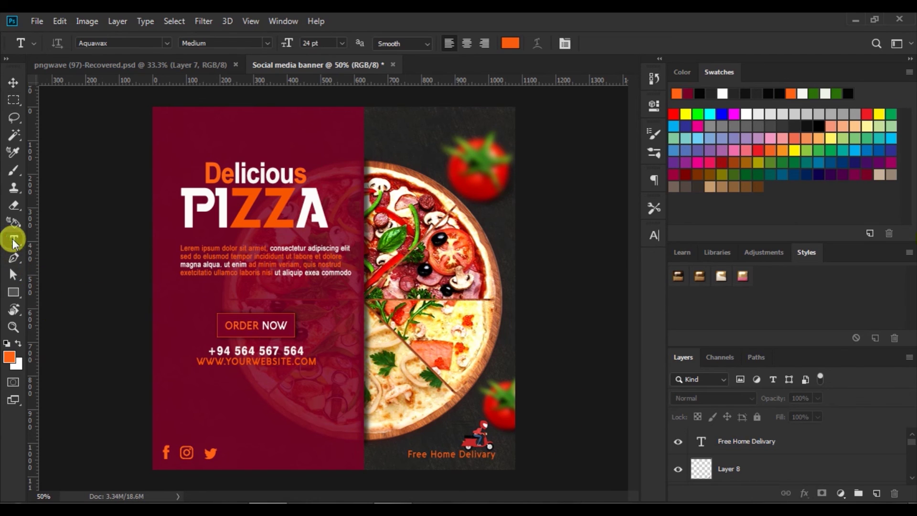
Type 'LOGO HERE' at the banner's top right in the Black weight.
left_click(457, 124)
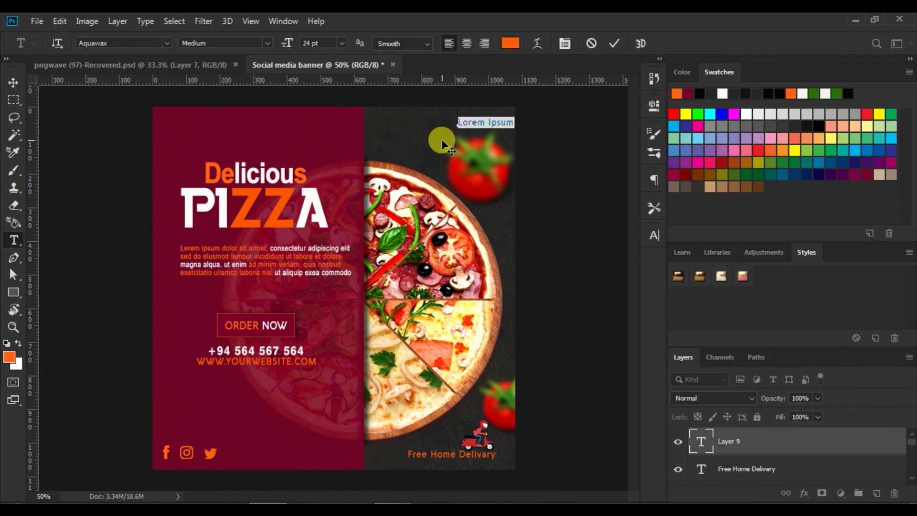
type("LOGO HERE")
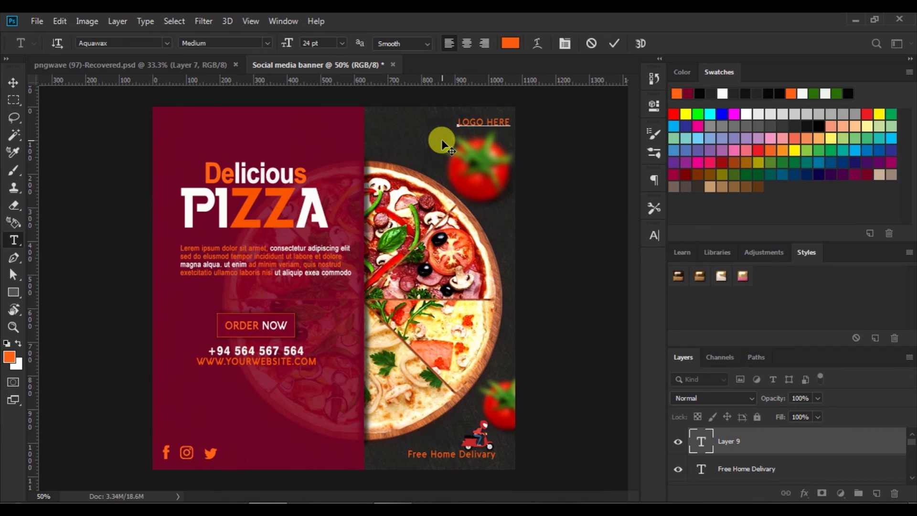
left_click_drag(442, 142, 469, 137)
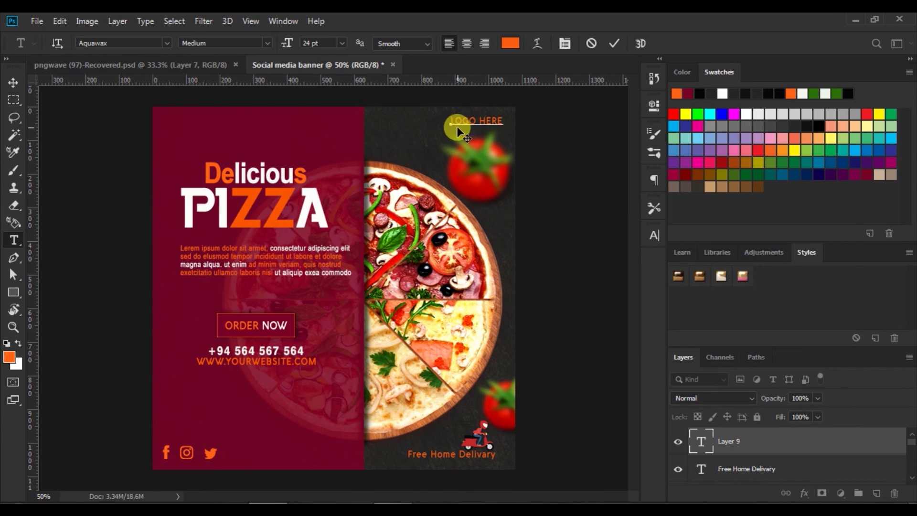
left_click_drag(448, 119, 517, 118)
left_click(268, 42)
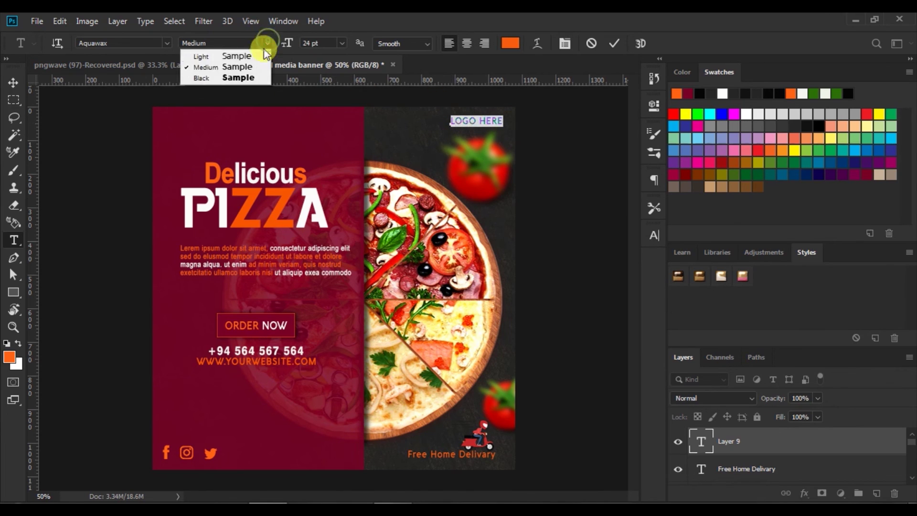
left_click(238, 77)
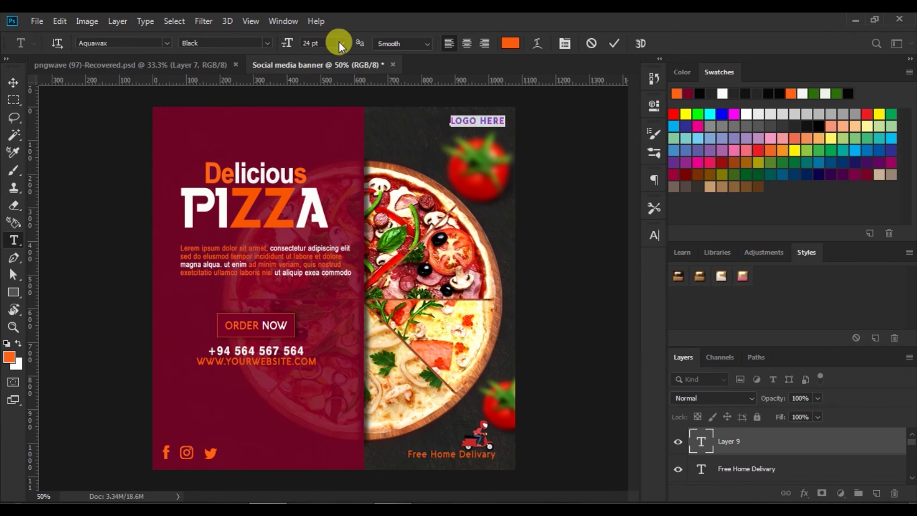
Commit LOGO HERE and position it in the top-right corner above the tomato.
left_click_drag(479, 142, 483, 140)
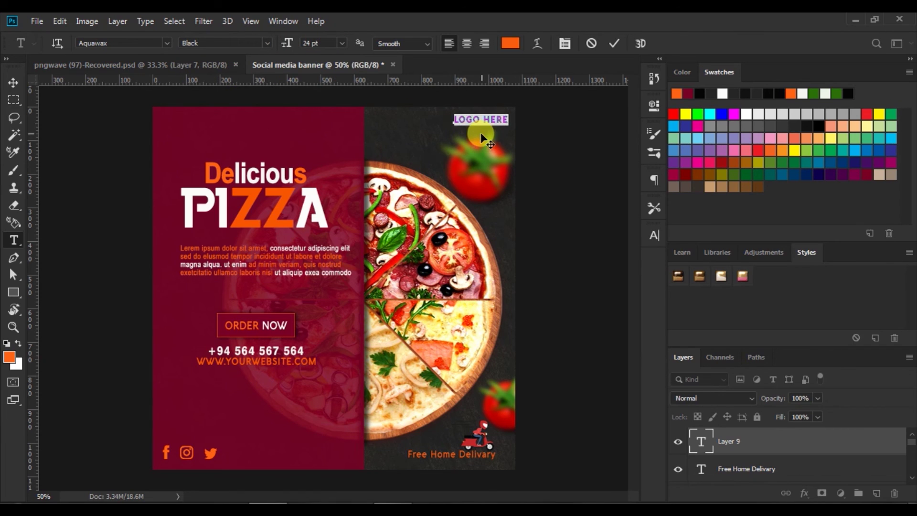
left_click(613, 43)
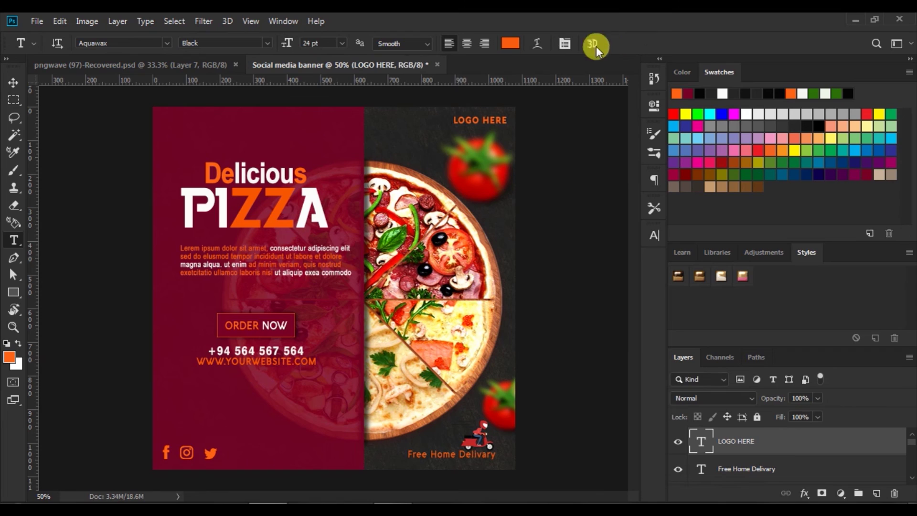
left_click(13, 82)
left_click_drag(485, 119, 484, 126)
left_click(551, 166)
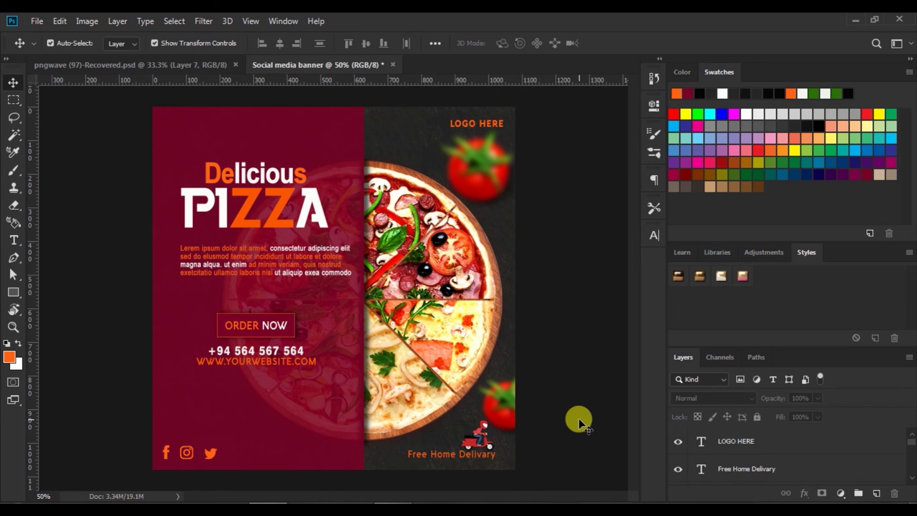
Raise Pattern Fill 1's opacity from 45% to about 57%.
left_click(504, 248)
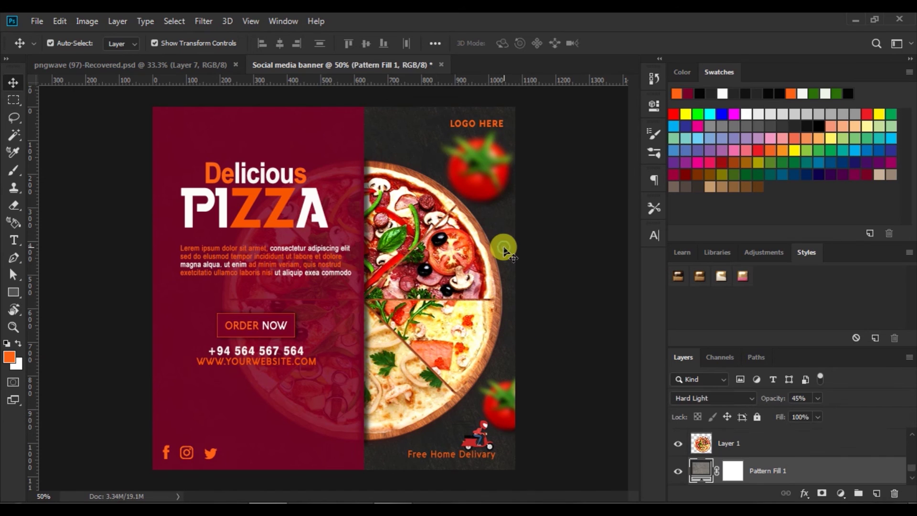
left_click_drag(815, 411, 830, 411)
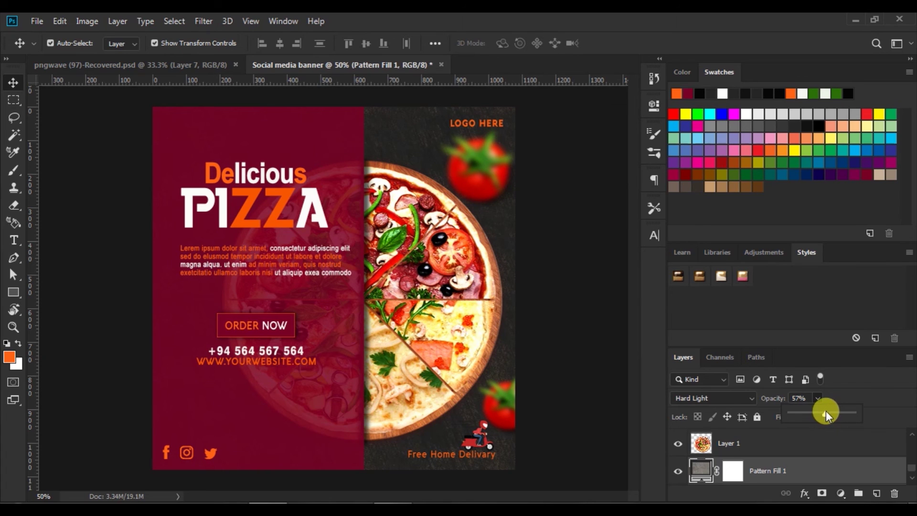
left_click(571, 409)
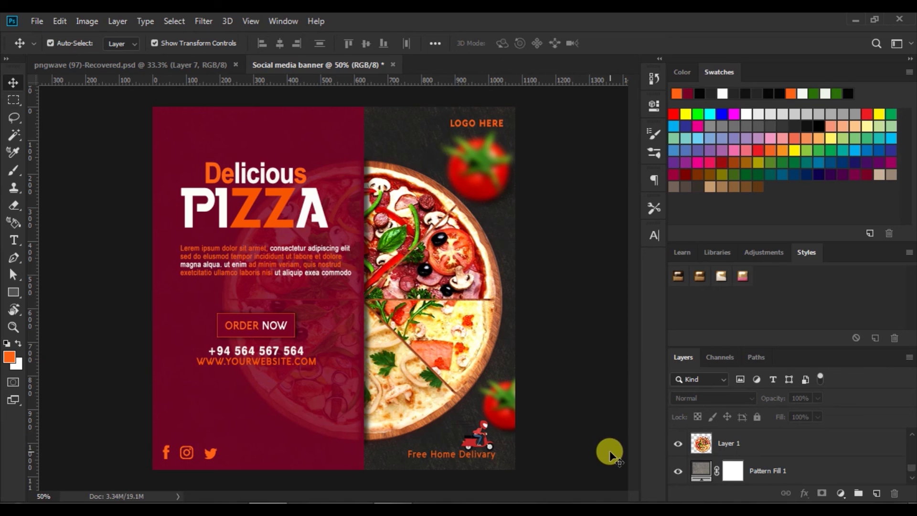